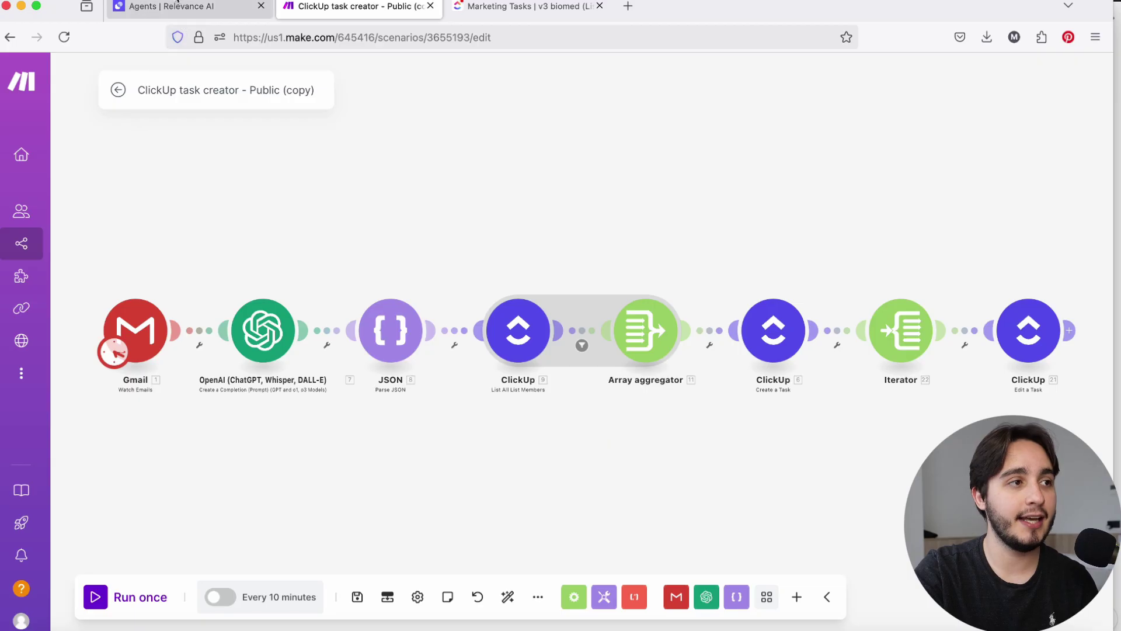
{"action": "left_click", "coordinate": [176, 6]}
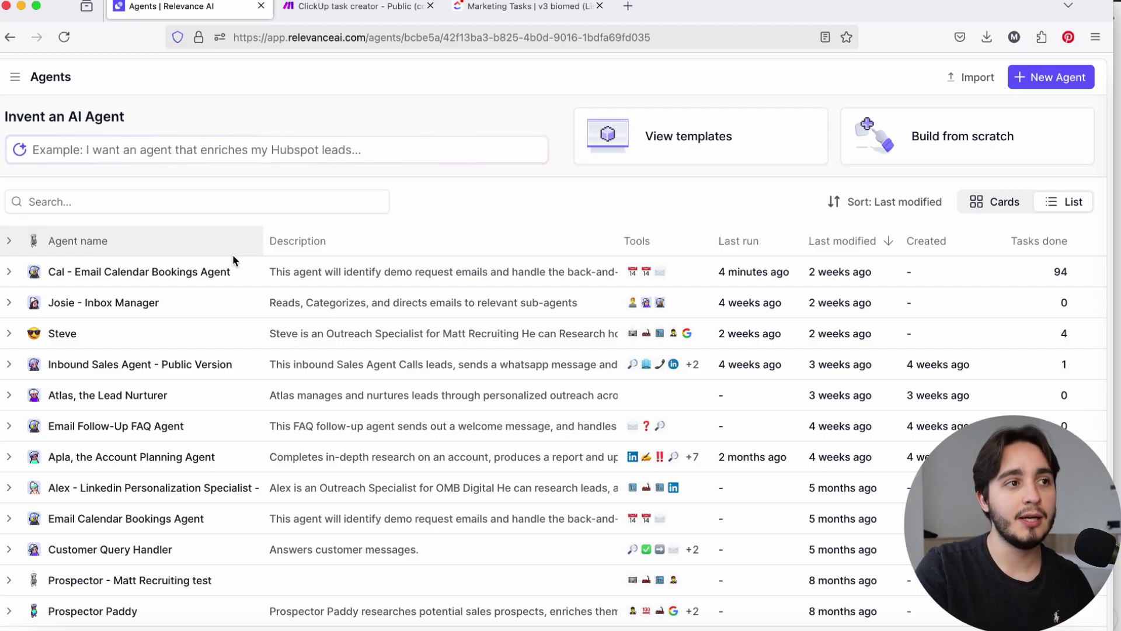
{"action": "left_click", "coordinate": [362, 11]}
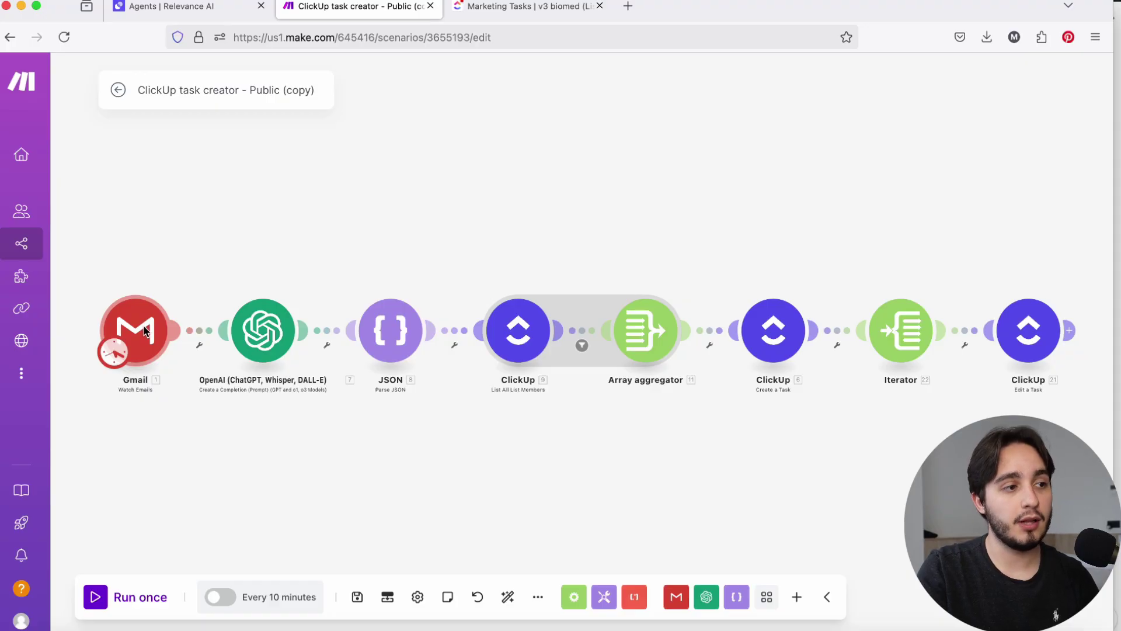
{"action": "left_click", "coordinate": [170, 7]}
{"action": "key", "text": "ctrl+Tab"}
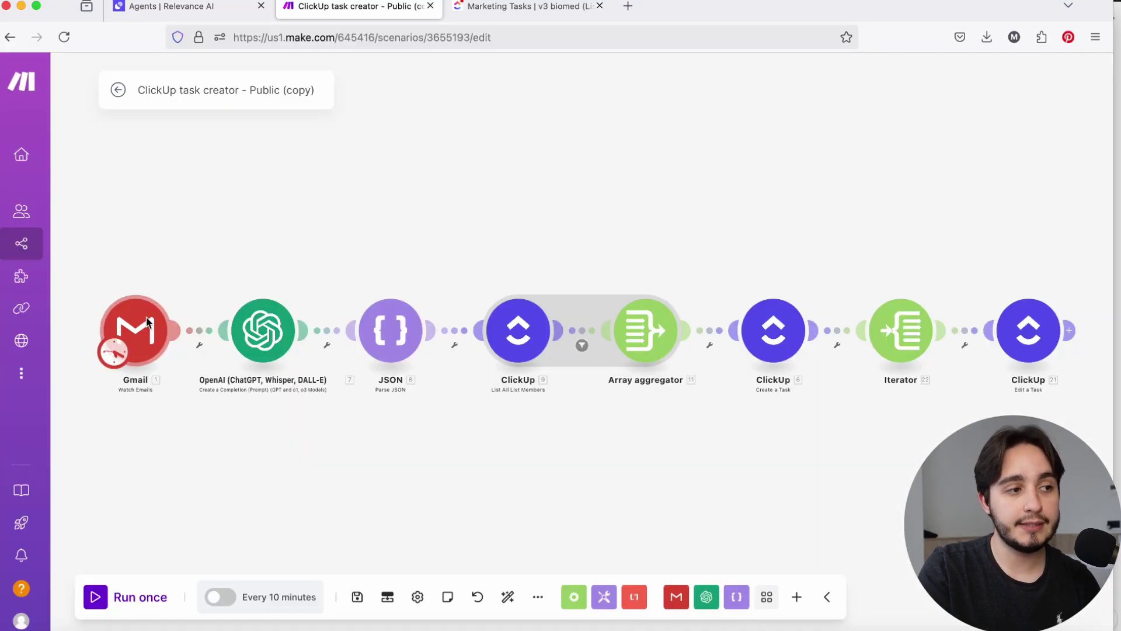
- Delete the Gmail Watch Emails trigger from the scenario despite the modules that reference it
{"action": "left_click", "coordinate": [138, 349]}
{"action": "left_click", "coordinate": [120, 382]}
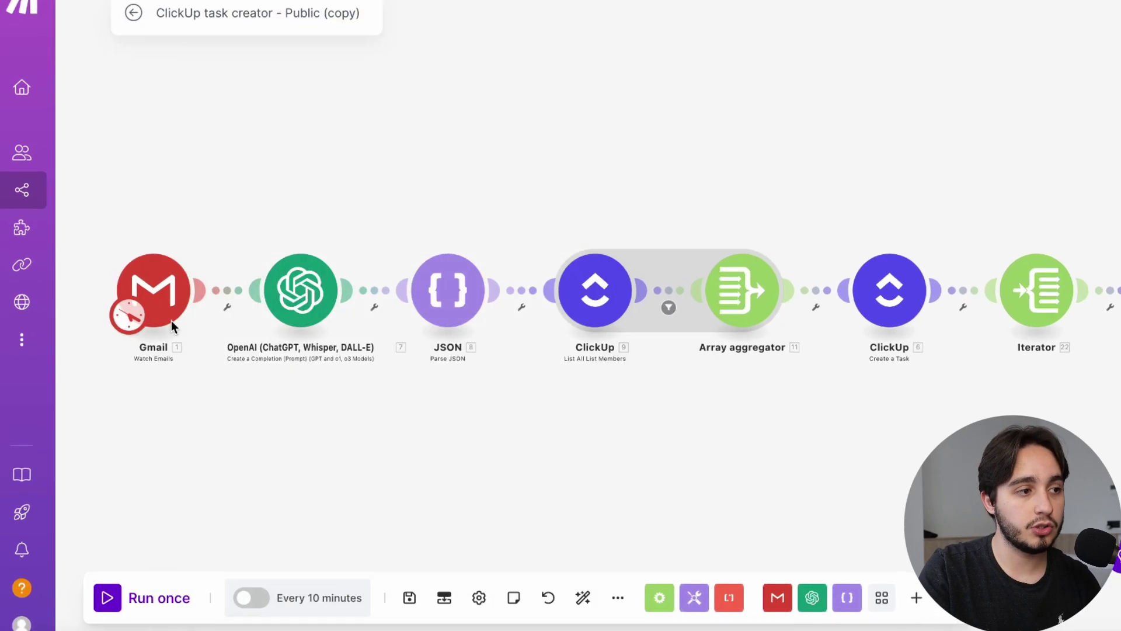
{"action": "right_click", "coordinate": [153, 331]}
{"action": "left_click", "coordinate": [261, 502]}
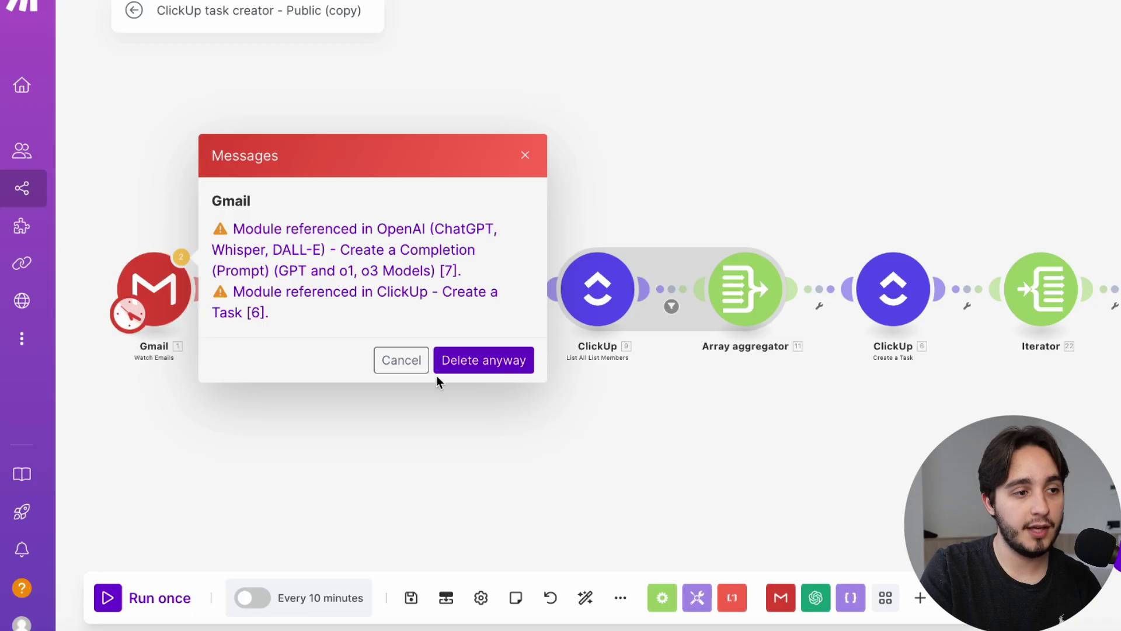
{"action": "left_click", "coordinate": [496, 368]}
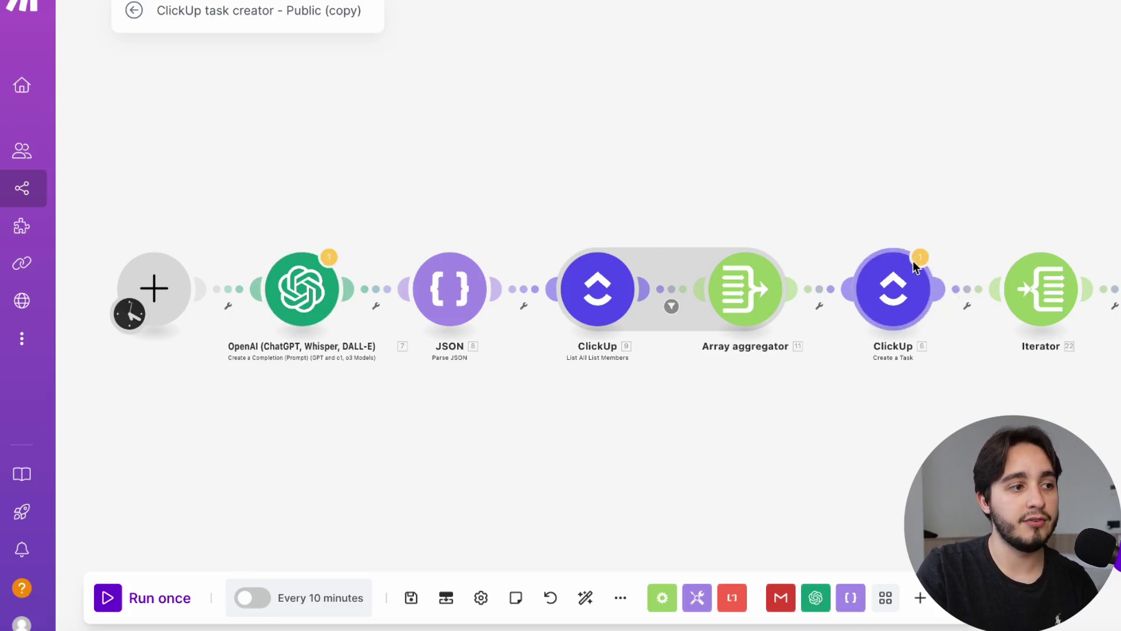
- Add a Custom webhook module as the scenario's new trigger in place of the empty first module
{"action": "left_click", "coordinate": [154, 289]}
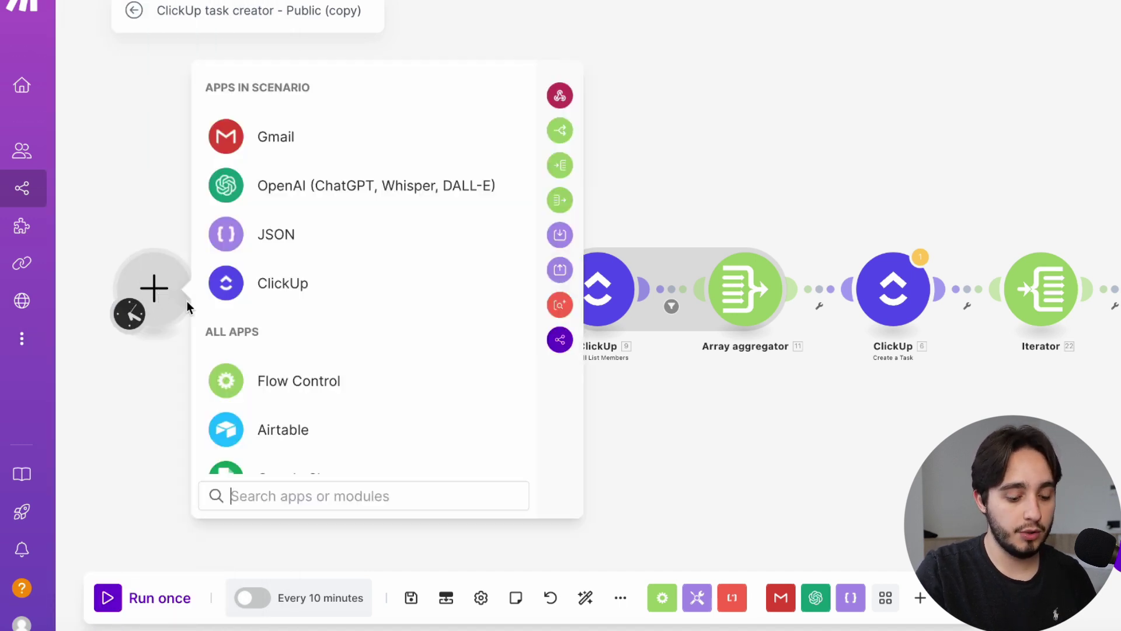
{"action": "type", "text": "custom web"}
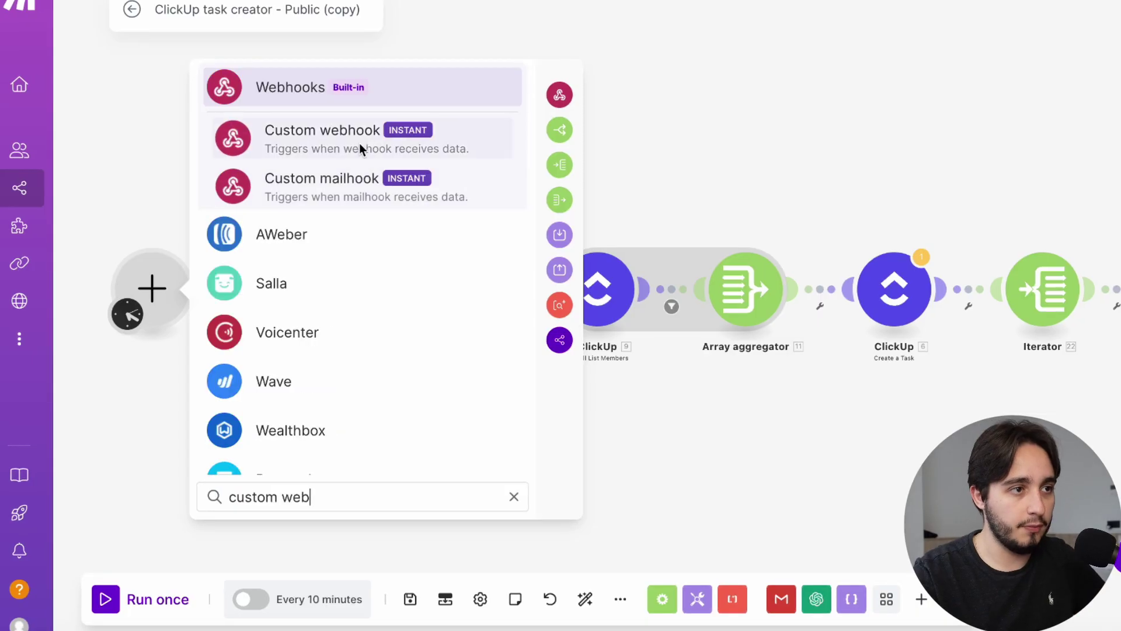
{"action": "left_click", "coordinate": [342, 143]}
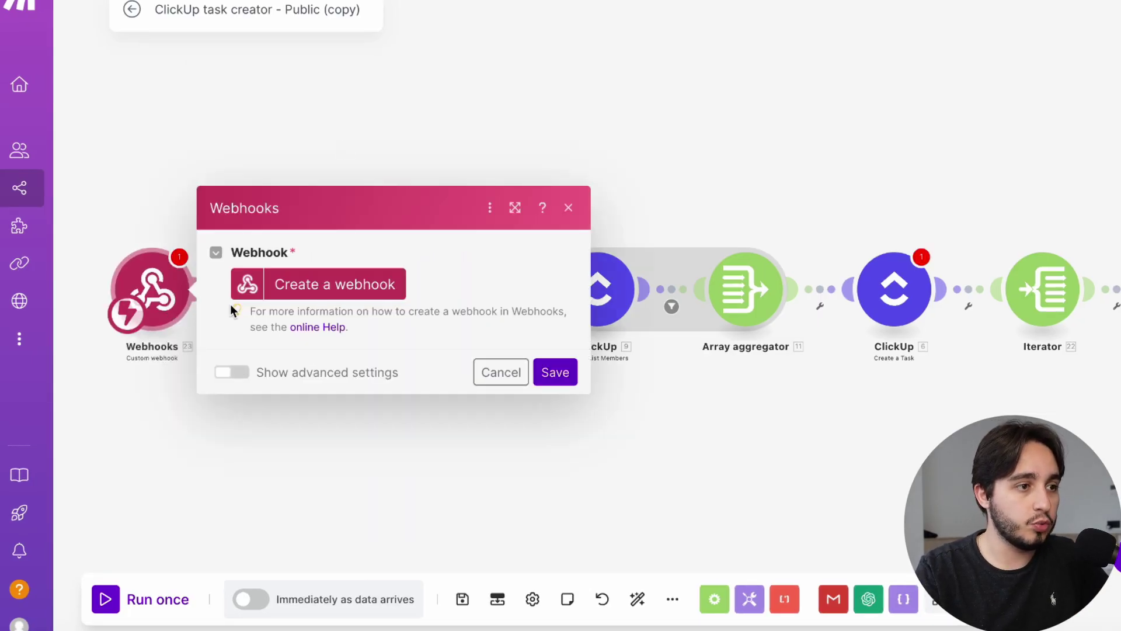
- Create a webhook named "Click up task creator - Relevance AI" for the trigger and save the module
{"action": "left_click", "coordinate": [325, 286]}
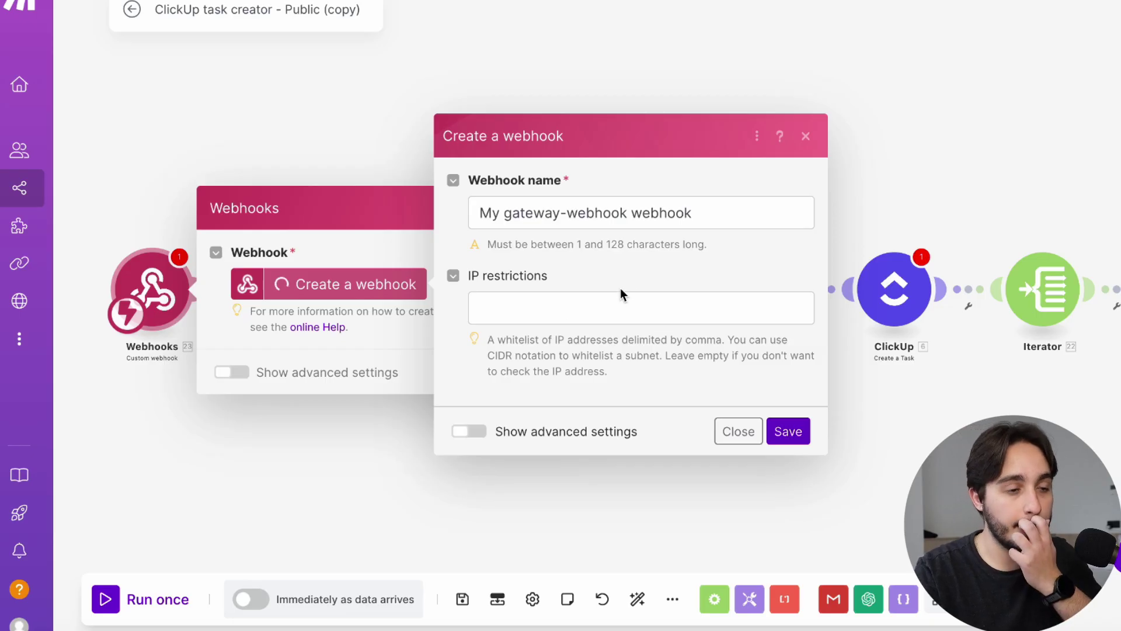
{"action": "left_click_drag", "start_coordinate": [714, 220], "coordinate": [437, 202]}
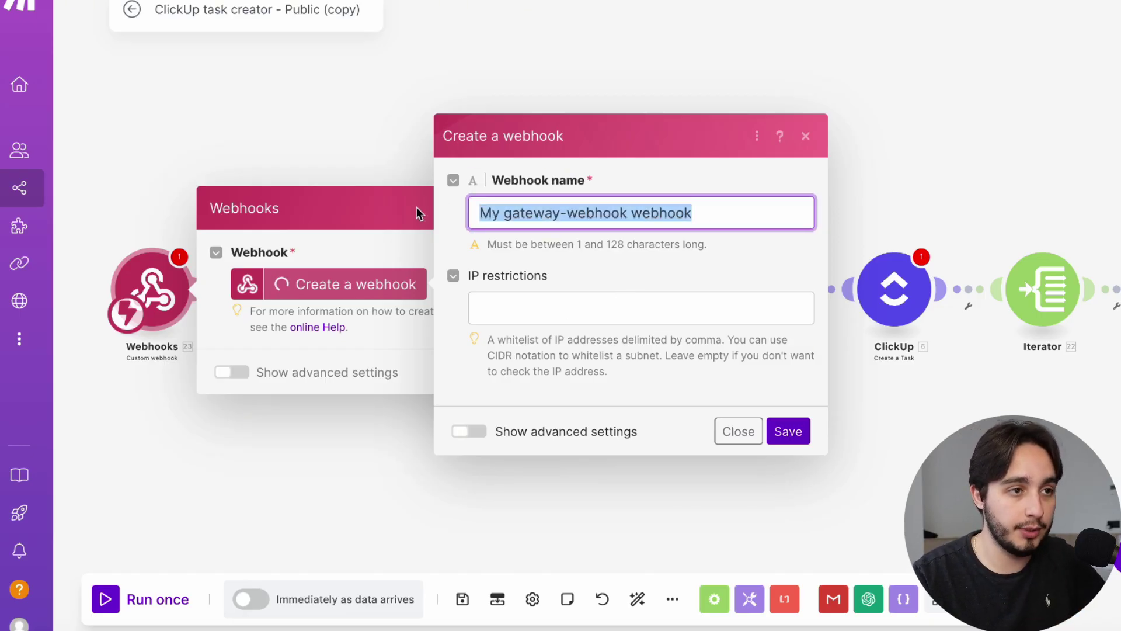
{"action": "key", "text": "BackSpace"}
{"action": "type", "text": "Click up task creator - Relevance AI"}
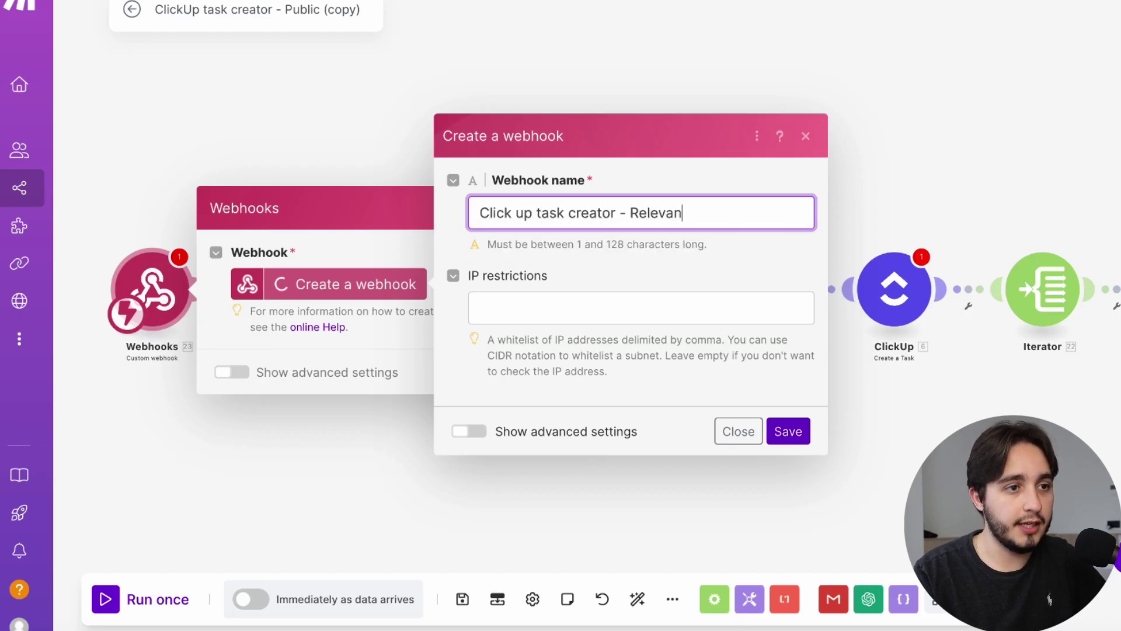
{"action": "left_click", "coordinate": [784, 440]}
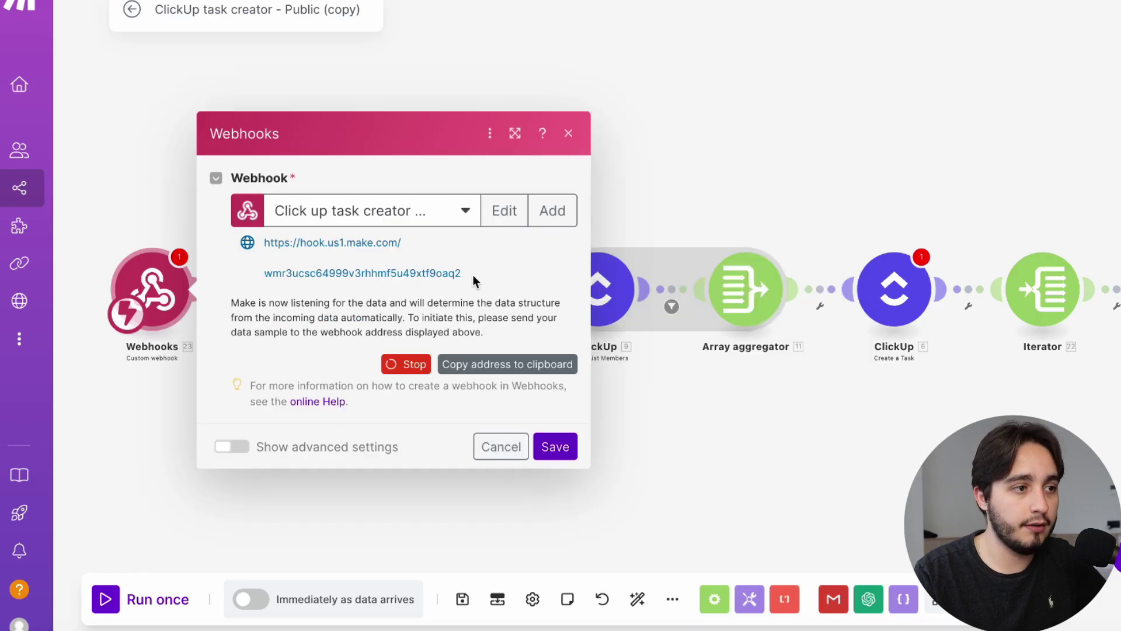
{"action": "left_click_drag", "start_coordinate": [472, 275], "coordinate": [250, 245]}
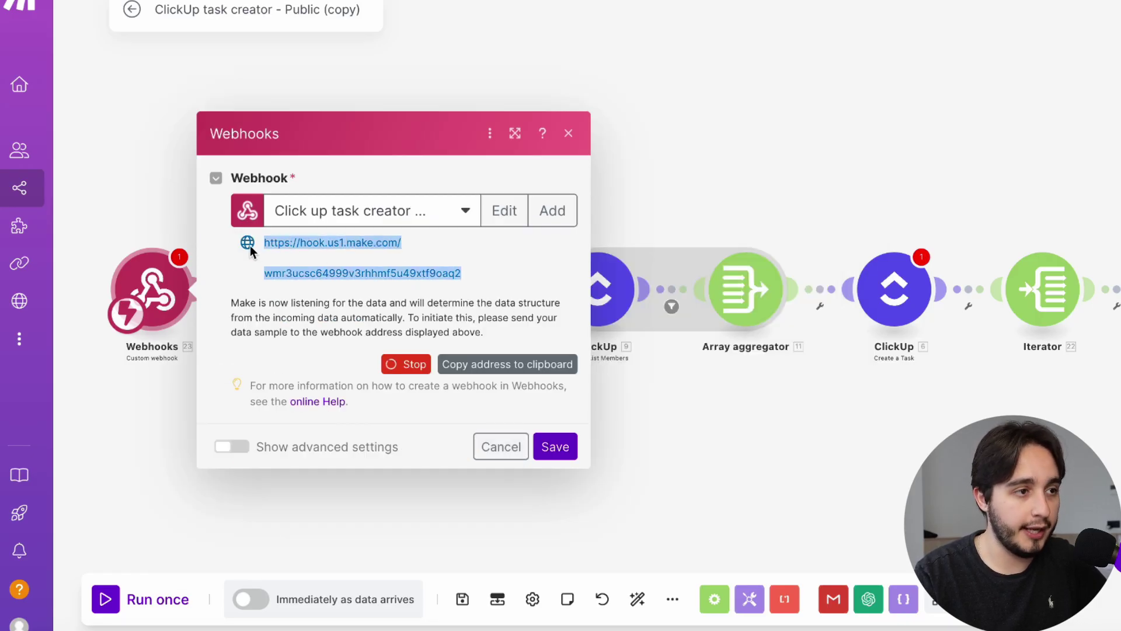
{"action": "left_click", "coordinate": [555, 448]}
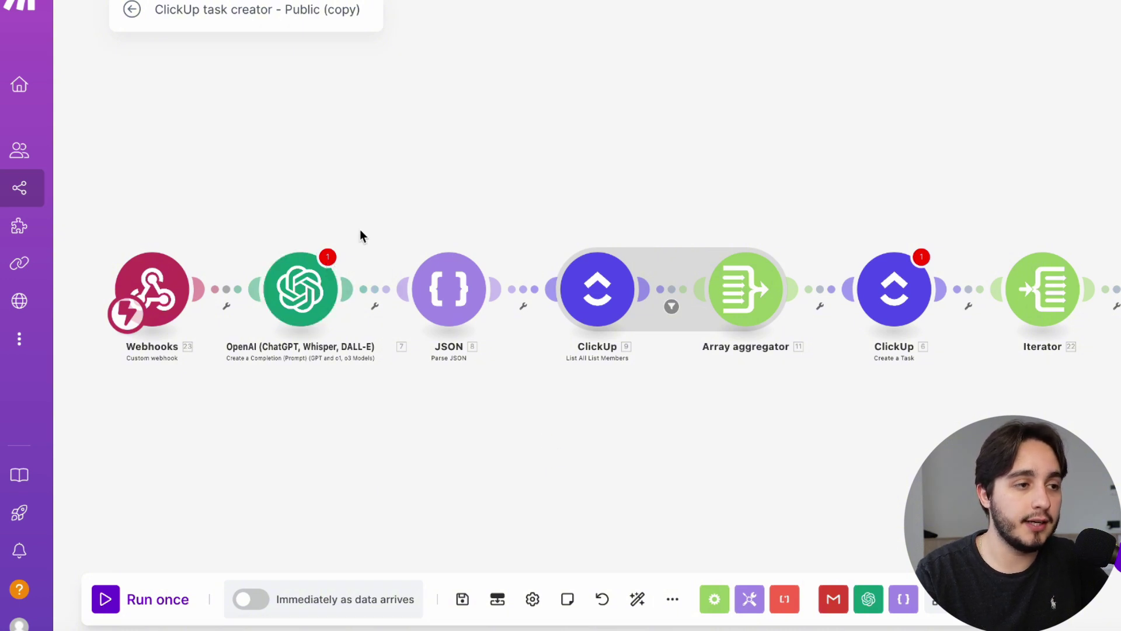
- Remove the email date variable from the OpenAI module's user message, save it, and unlink the Webhooks module from OpenAI
{"action": "left_click", "coordinate": [316, 300]}
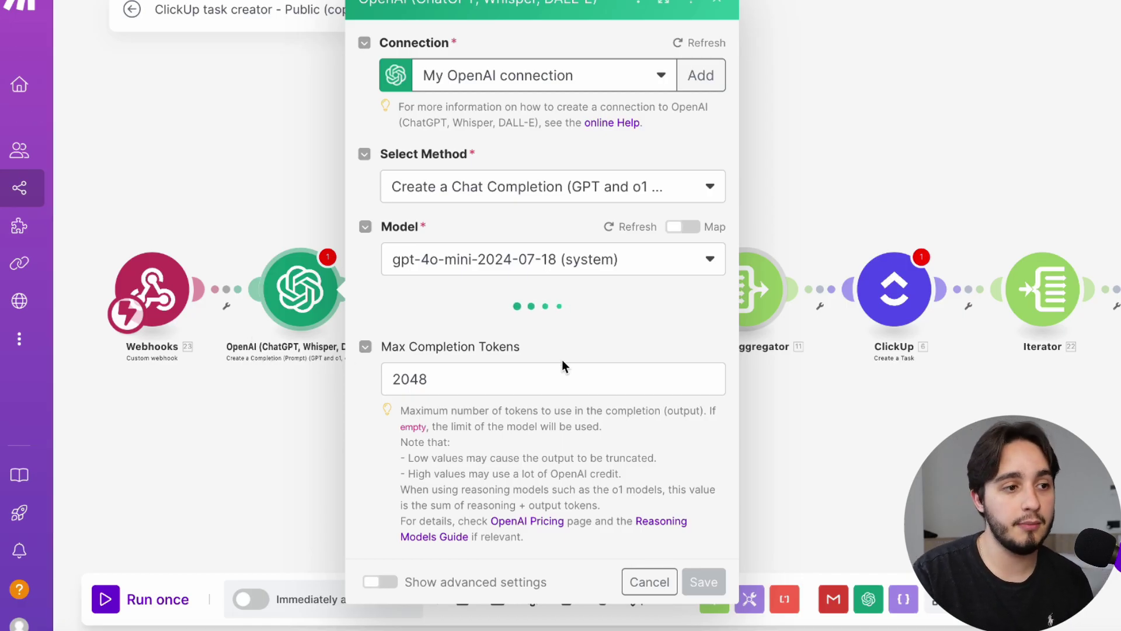
{"action": "scroll", "coordinate": [571, 365], "scroll_direction": "down", "scroll_amount": 10}
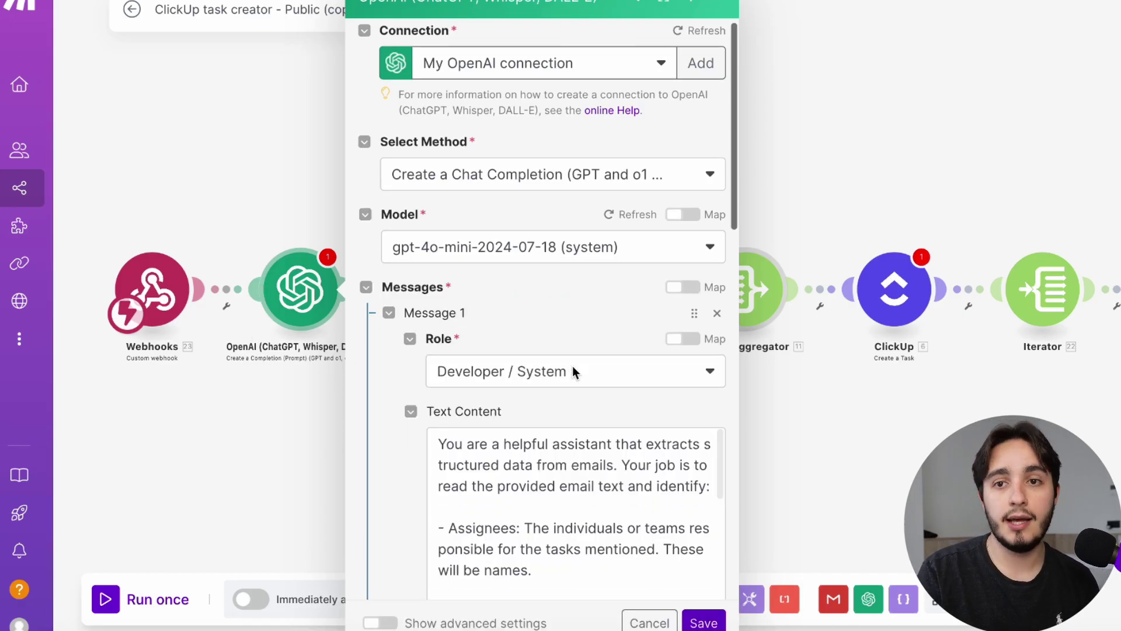
{"action": "scroll", "coordinate": [531, 481], "scroll_direction": "down", "scroll_amount": 6}
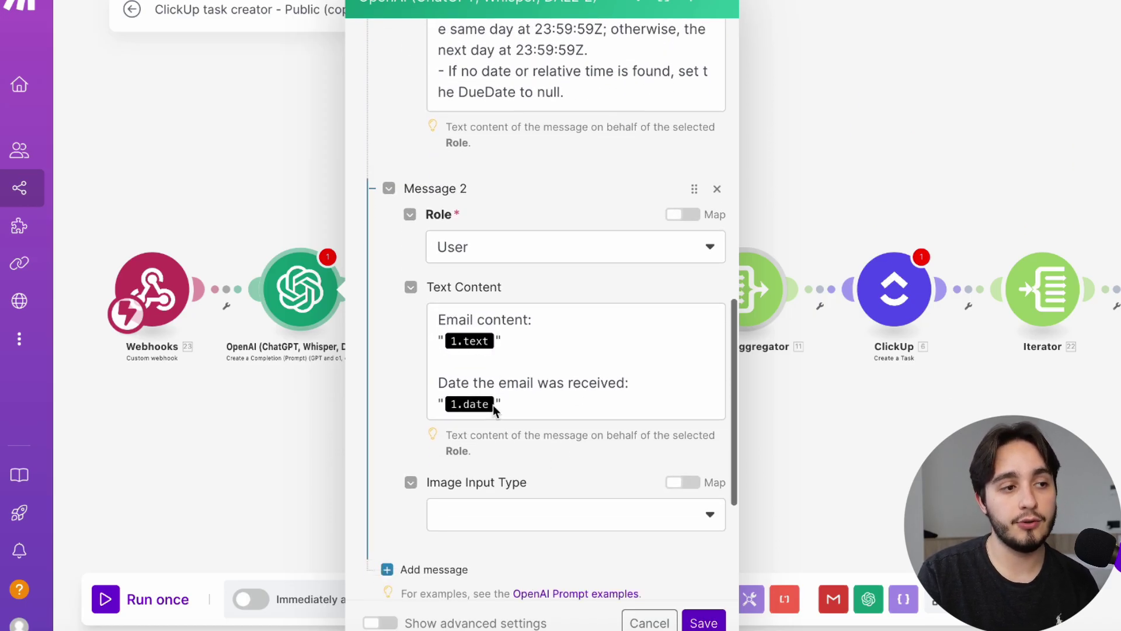
{"action": "left_click", "coordinate": [496, 402]}
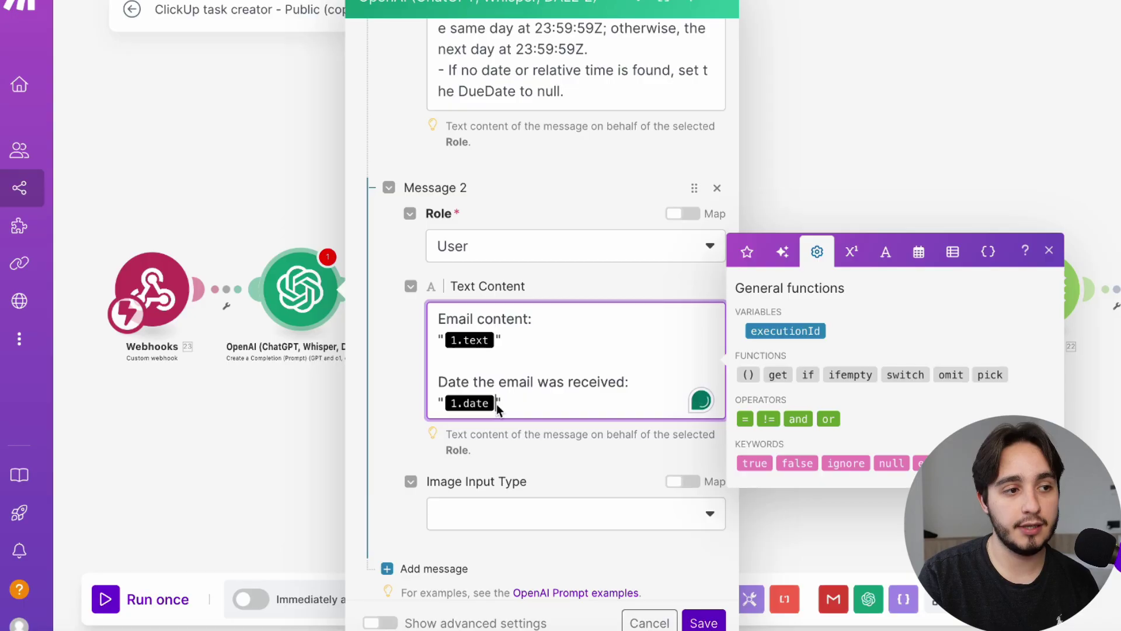
{"action": "key", "text": "BackSpace"}
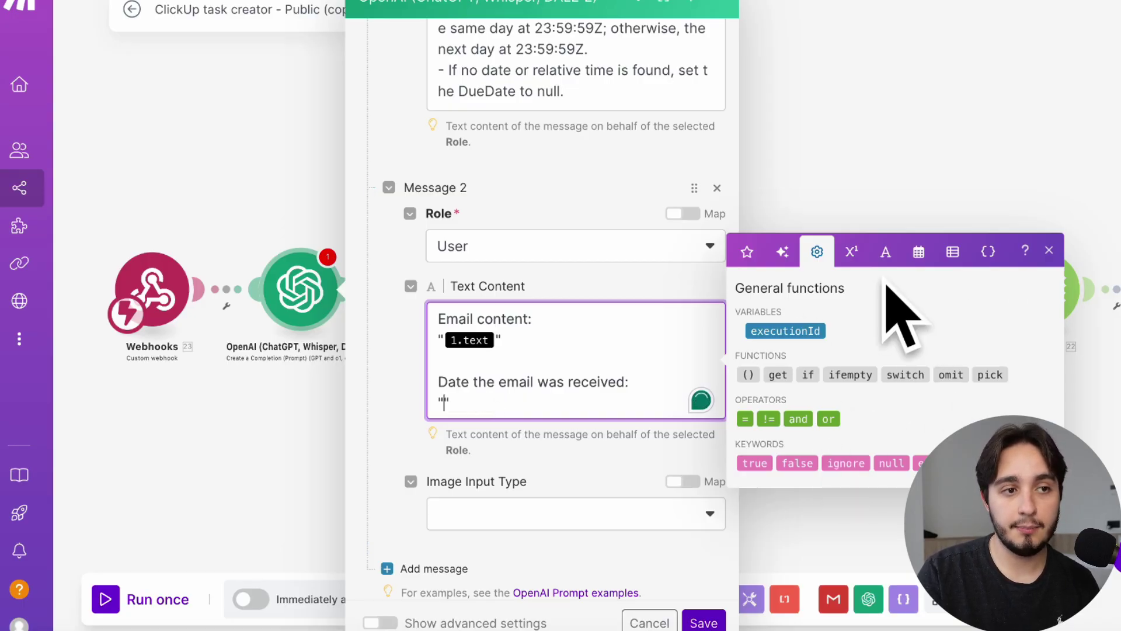
{"action": "mouse_move", "coordinate": [150, 304]}
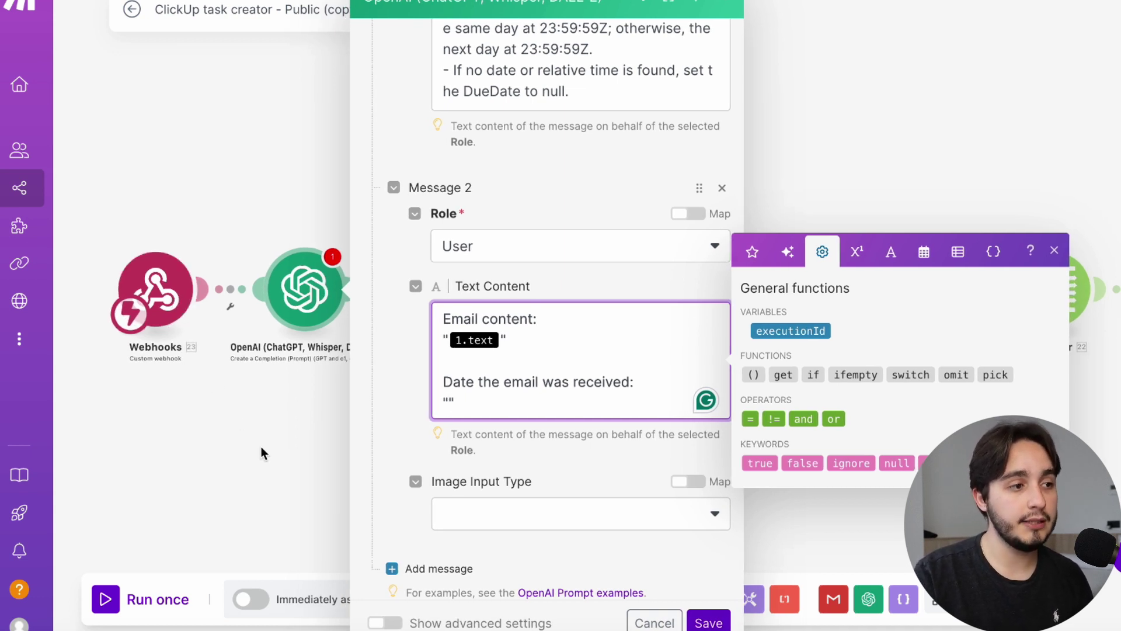
{"action": "left_click", "coordinate": [716, 623]}
{"action": "right_click", "coordinate": [233, 286]}
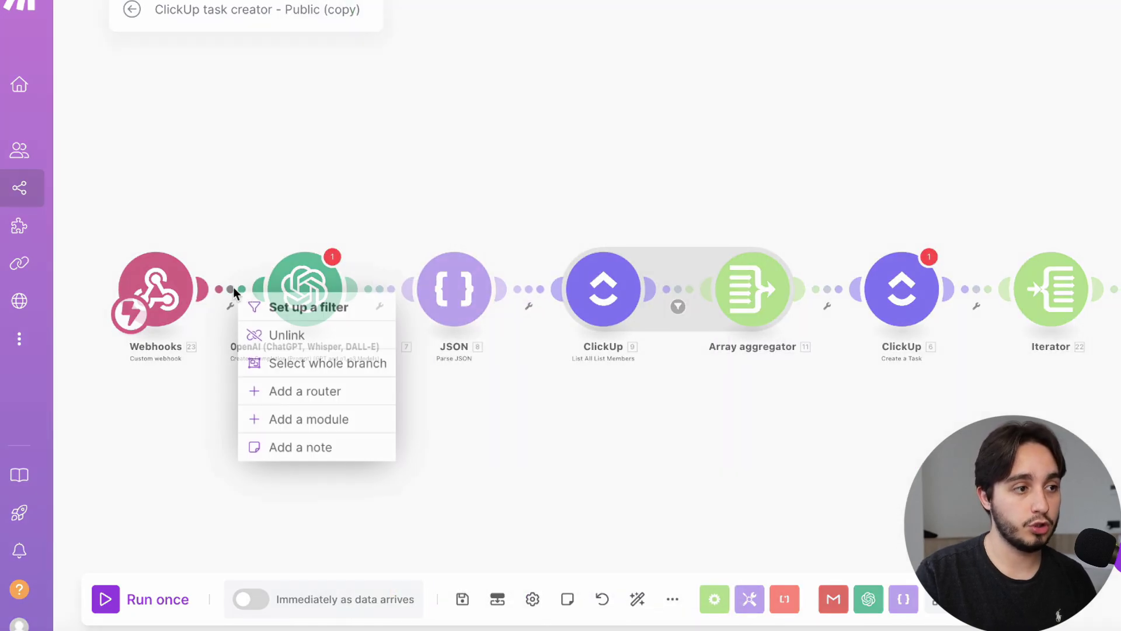
{"action": "left_click", "coordinate": [265, 335]}
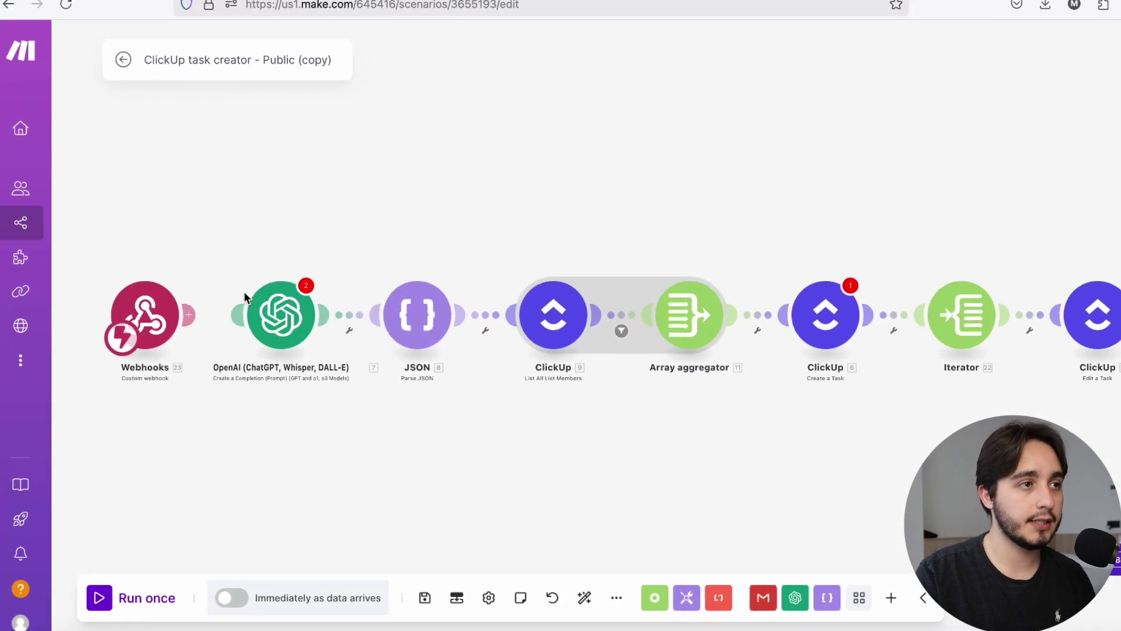
- Switch to Relevance AI and create a new blank tool from the Tools section
{"action": "left_click", "coordinate": [159, 16]}
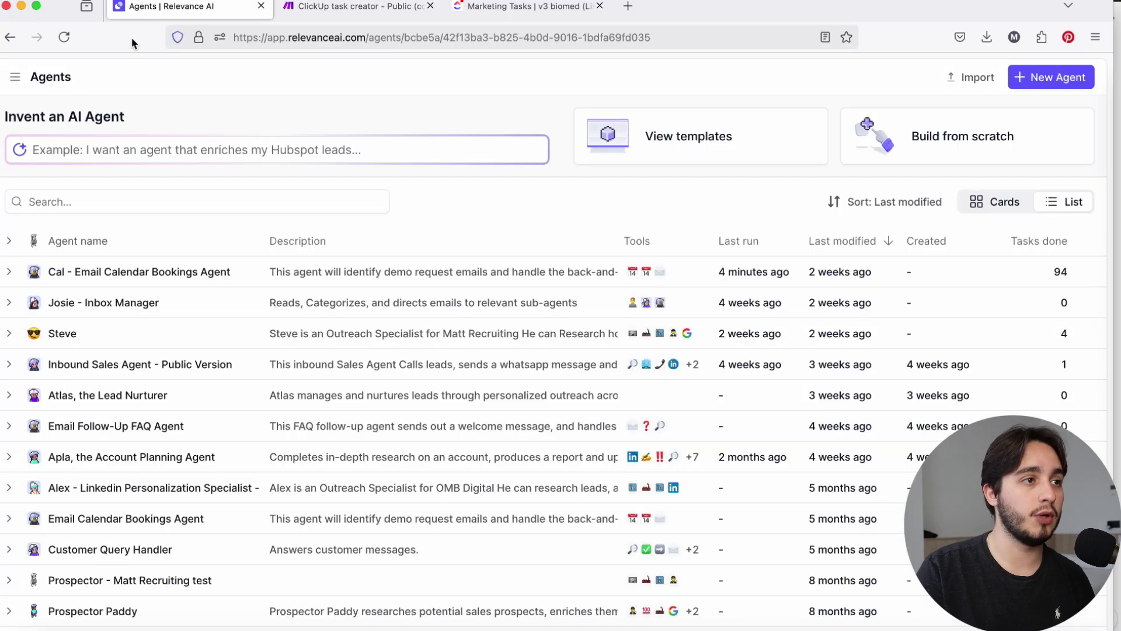
{"action": "left_click", "coordinate": [15, 76]}
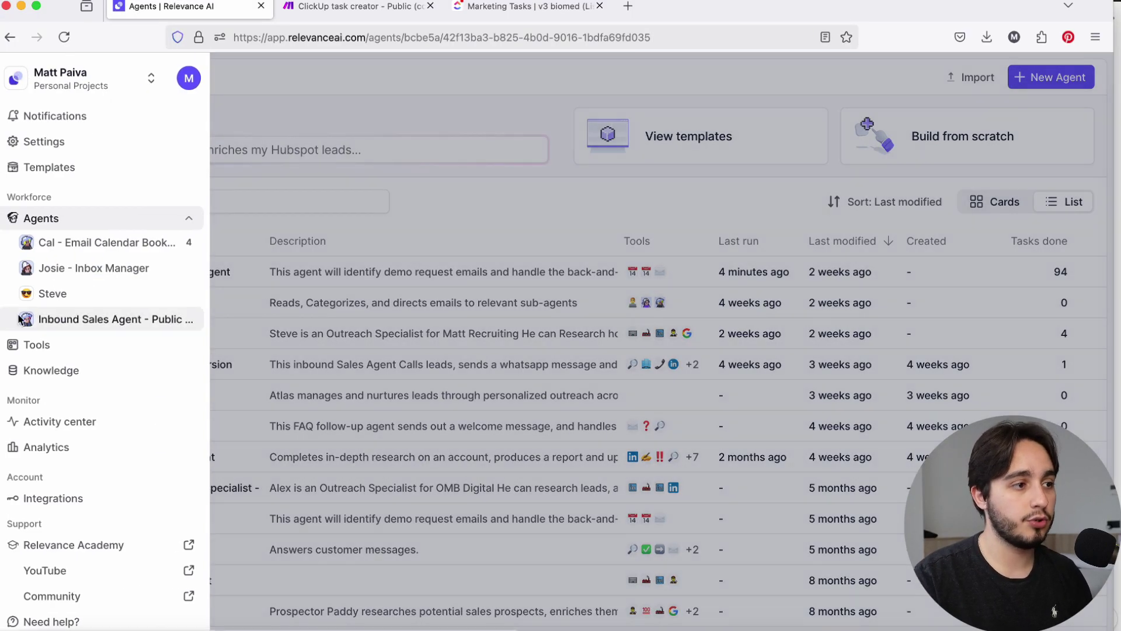
{"action": "left_click", "coordinate": [29, 346]}
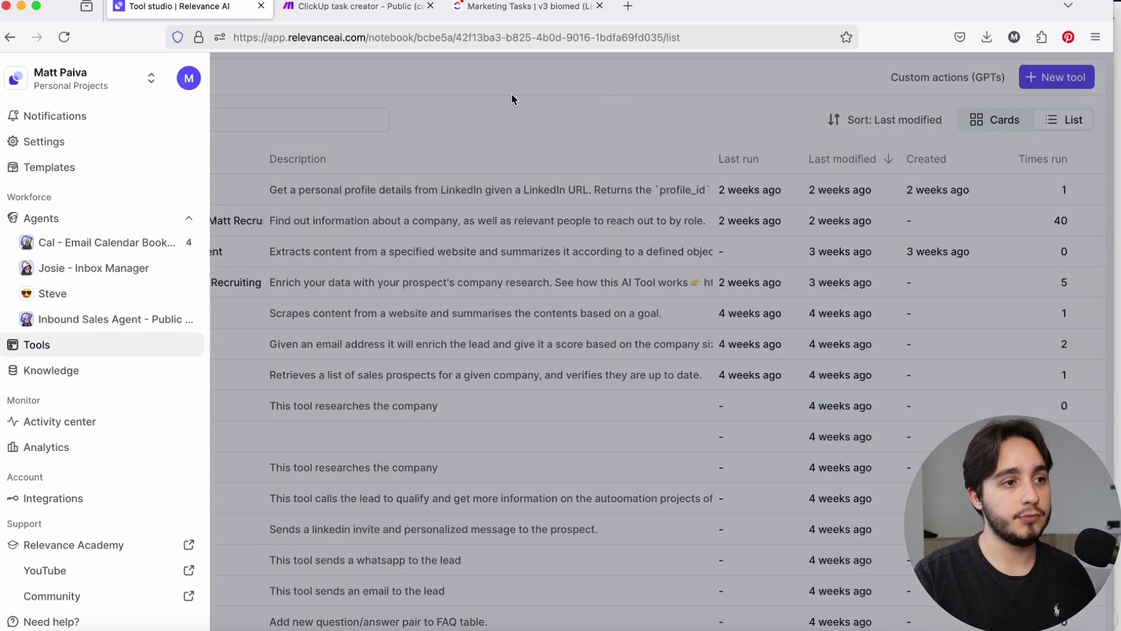
{"action": "left_click", "coordinate": [513, 97]}
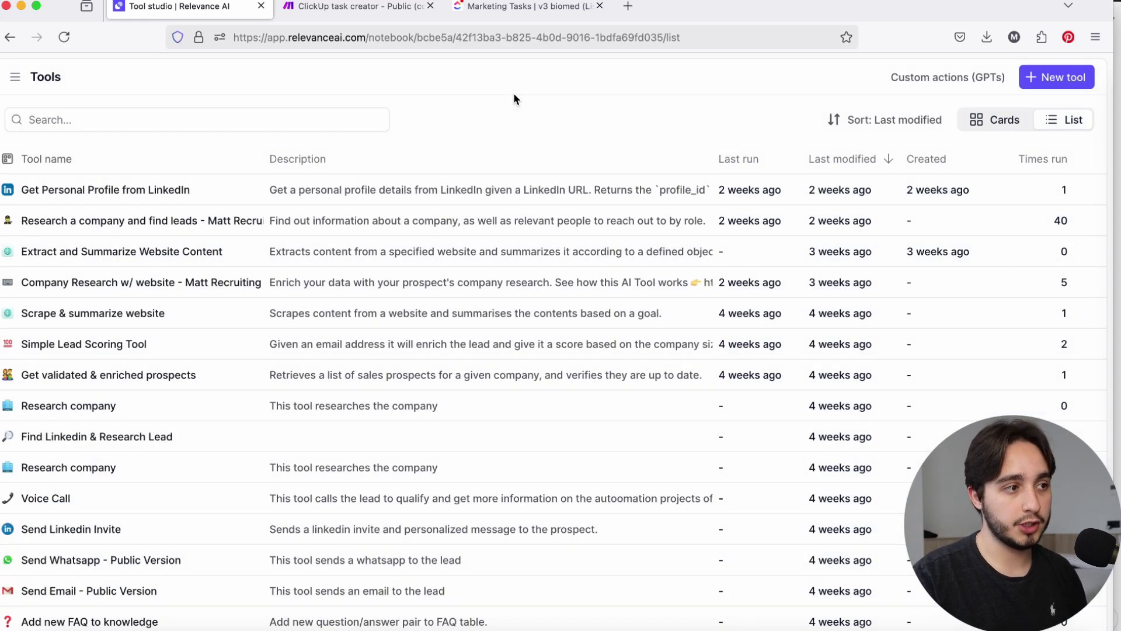
{"action": "left_click", "coordinate": [1076, 80]}
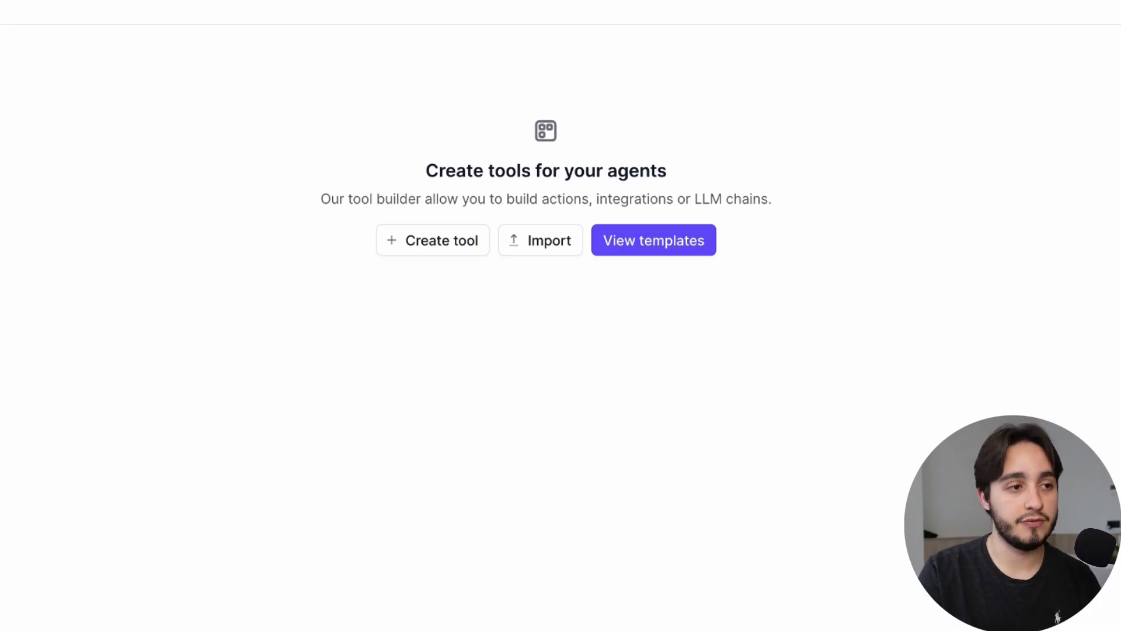
{"action": "left_click", "coordinate": [434, 247]}
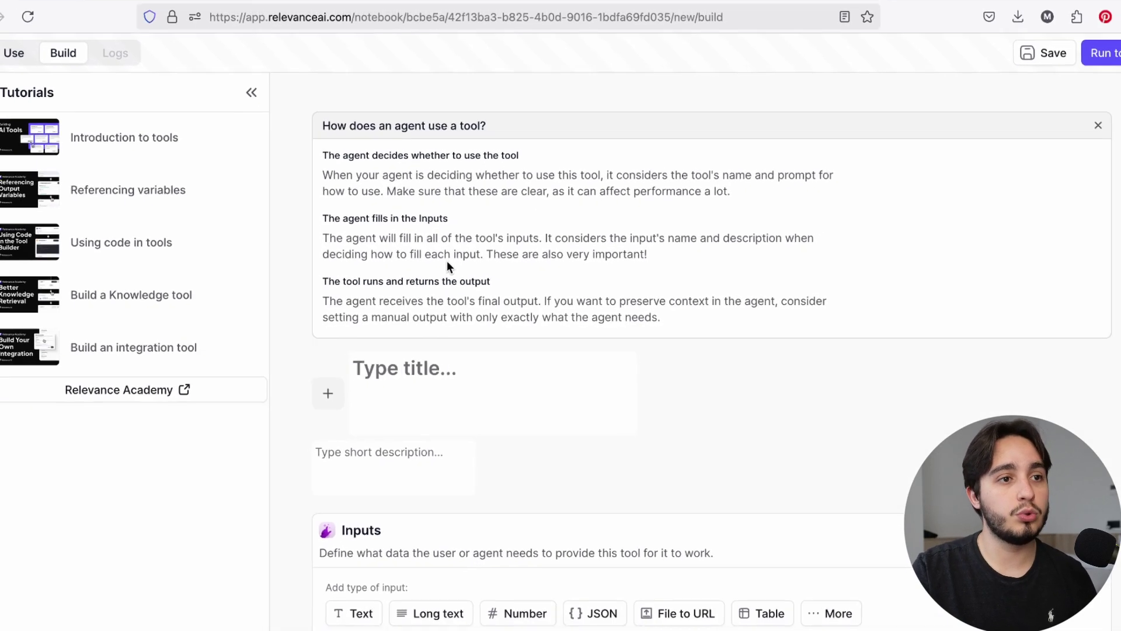
- Title the tool "Click task creator" and describe it as "This tool creats click up tasks based on incoming emails"
{"action": "scroll", "coordinate": [426, 263], "scroll_direction": "down", "scroll_amount": 5}
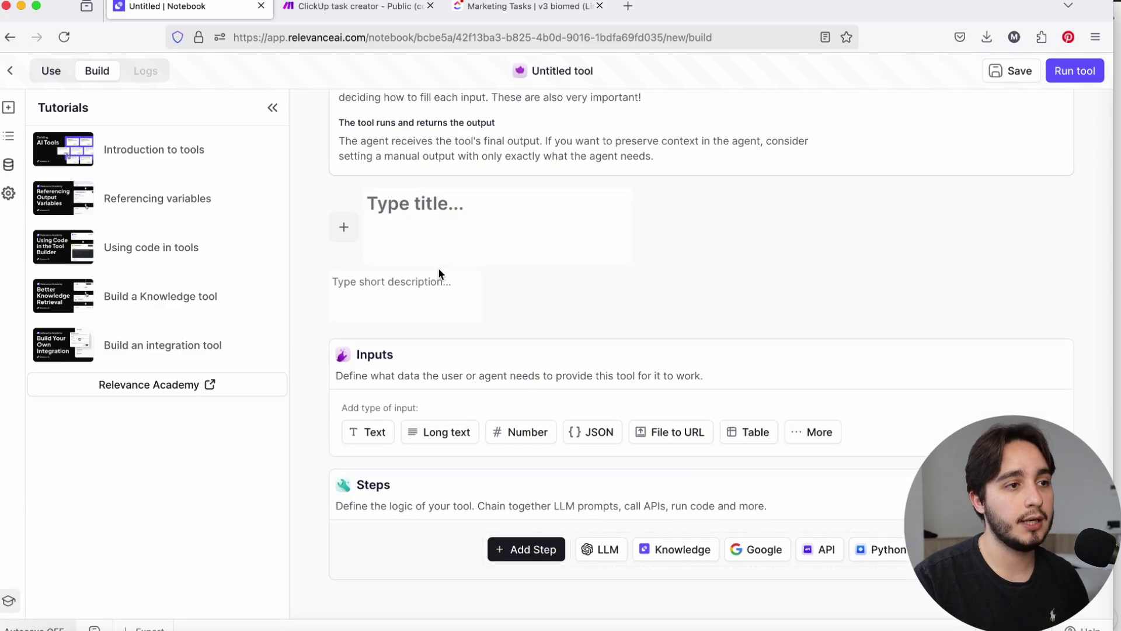
{"action": "scroll", "coordinate": [438, 210], "scroll_direction": "up", "scroll_amount": 3}
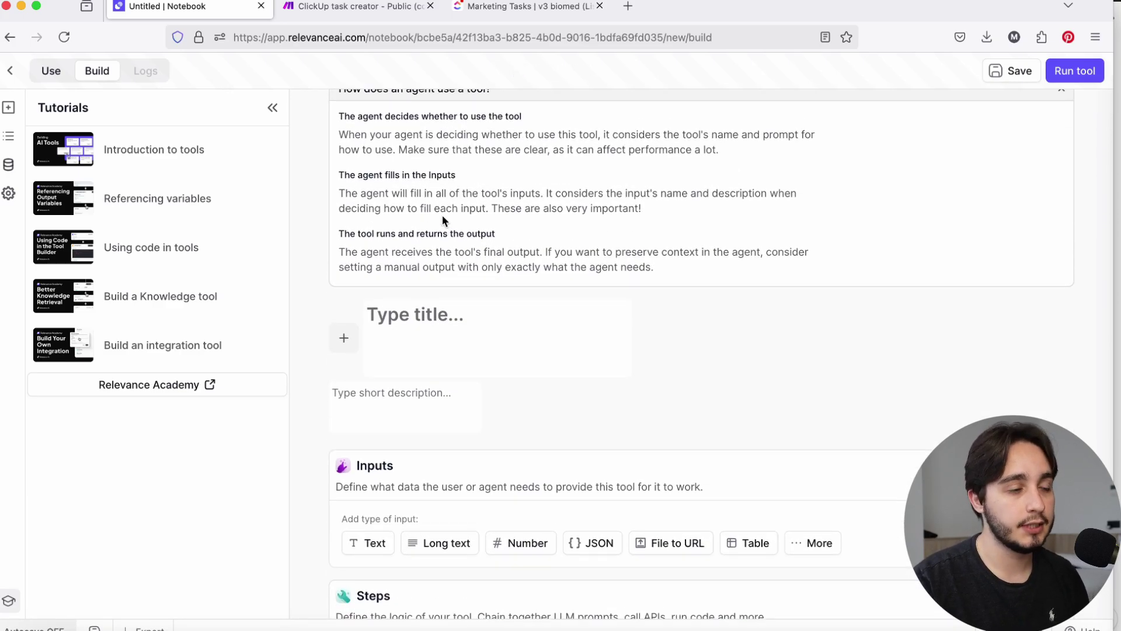
{"action": "left_click", "coordinate": [514, 386]}
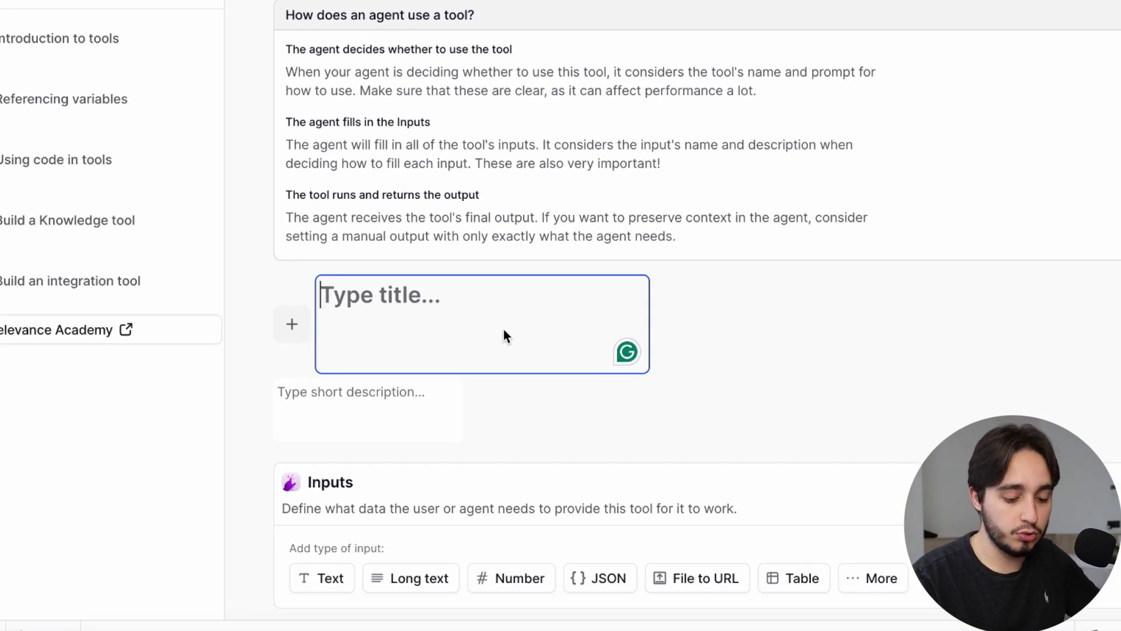
{"action": "type", "text": "Click task creator"}
{"action": "left_click", "coordinate": [380, 407]}
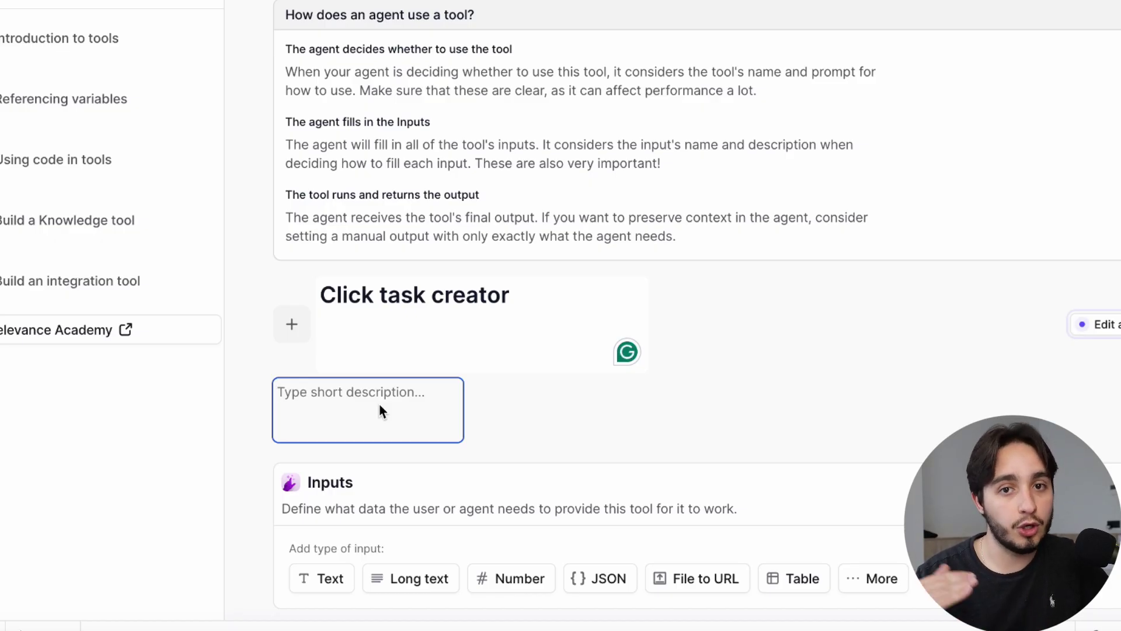
{"action": "type", "text": "This tool creats click up tasks based on incoming emails"}
- Add a text input to the tool and title it "Email Content"
{"action": "scroll", "coordinate": [540, 176], "scroll_direction": "down", "scroll_amount": 3}
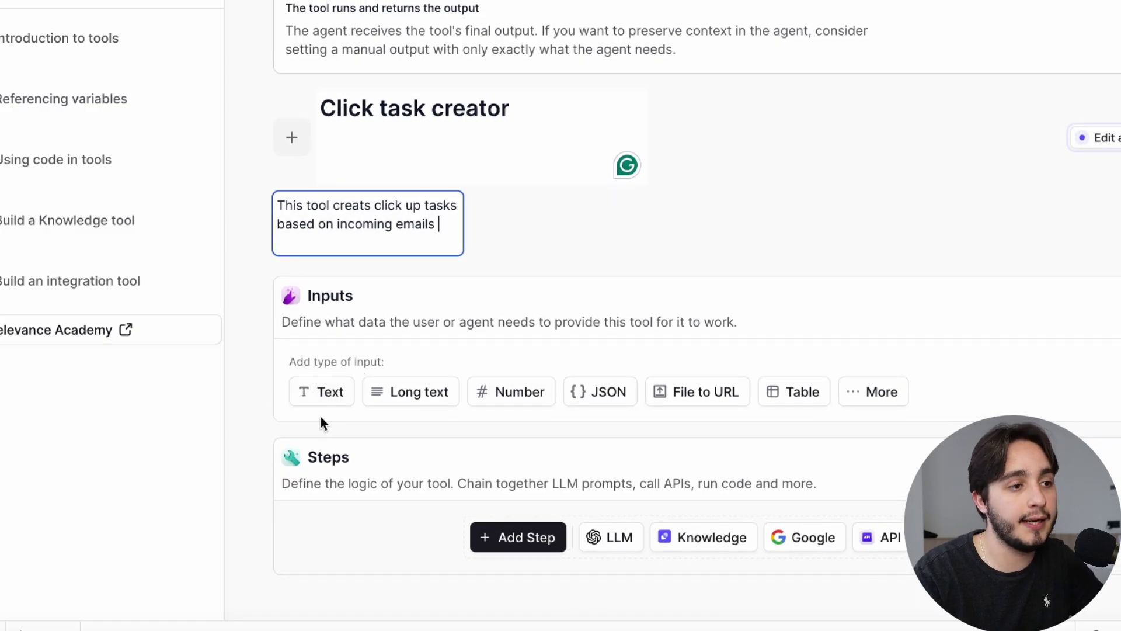
{"action": "left_click", "coordinate": [324, 387]}
{"action": "scroll", "coordinate": [345, 381], "scroll_direction": "down", "scroll_amount": 4}
{"action": "left_click", "coordinate": [411, 182]}
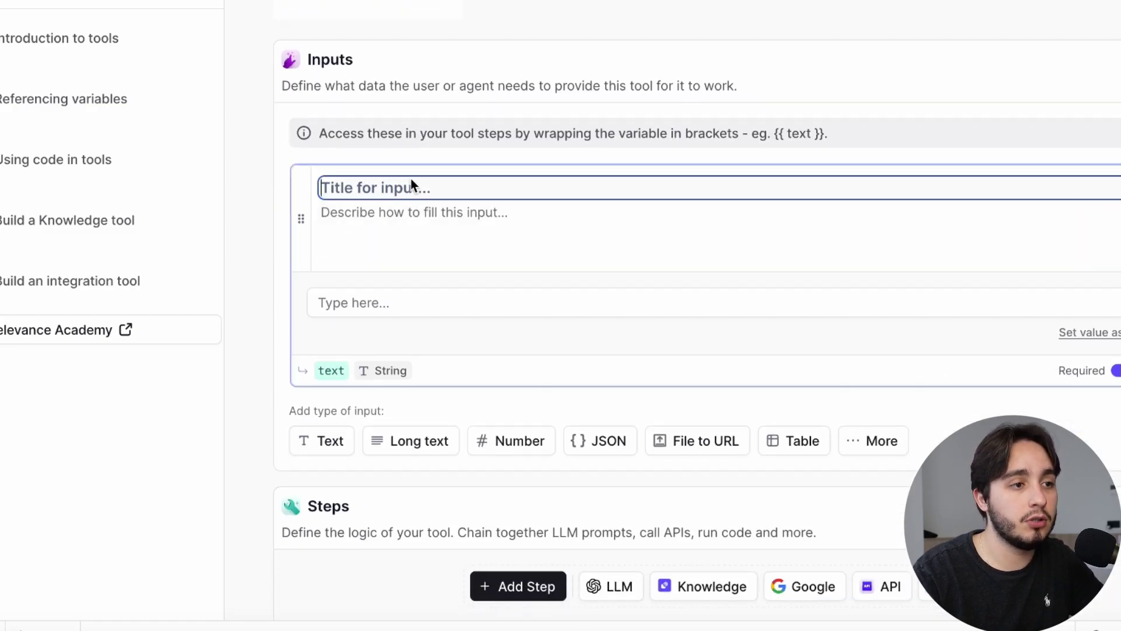
{"action": "type", "text": "C"}
{"action": "key", "text": "BackSpace"}
{"action": "type", "text": "Emai"}
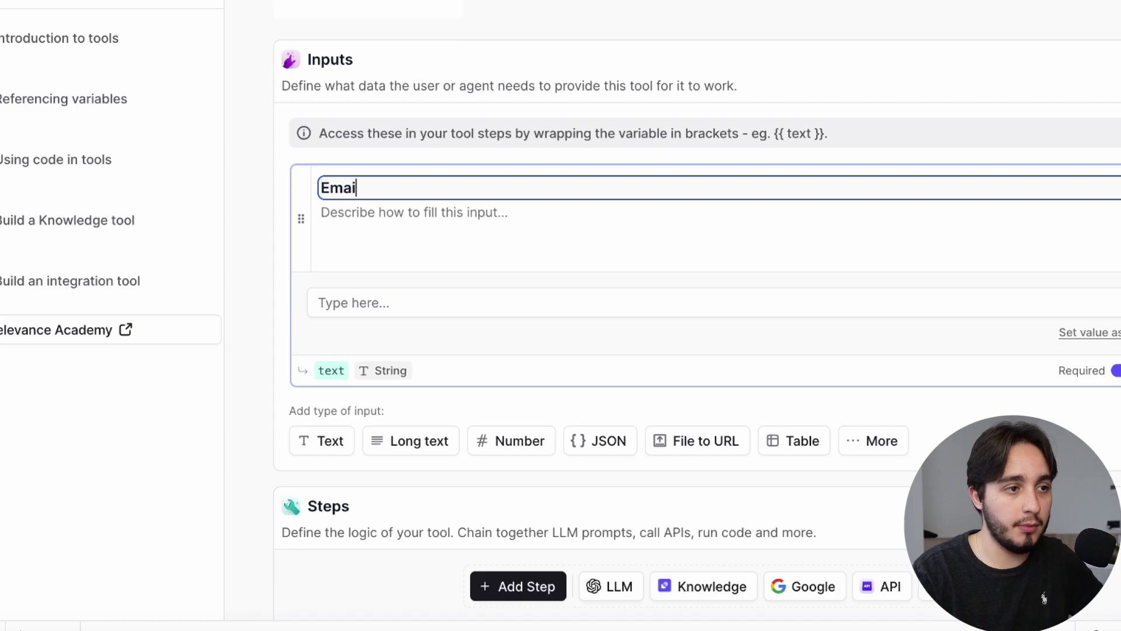
{"action": "type", "text": "l Content"}
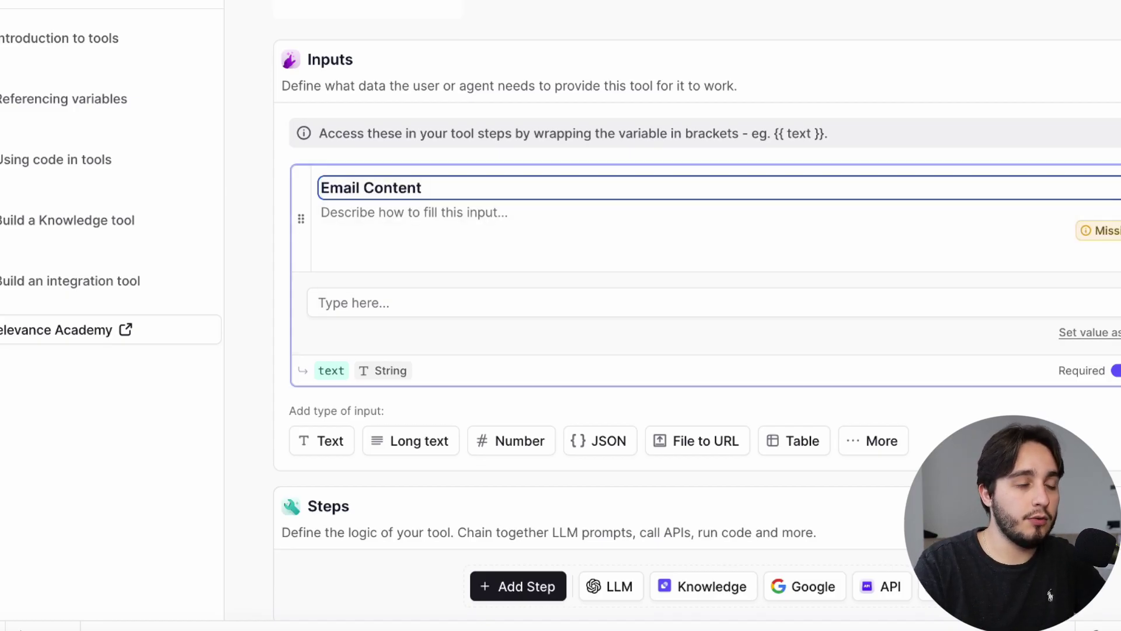
- Switch to Make, examine the variables in the OpenAI user message and the ClickUp task name, and return to Relevance AI
{"action": "left_click", "coordinate": [275, 2]}
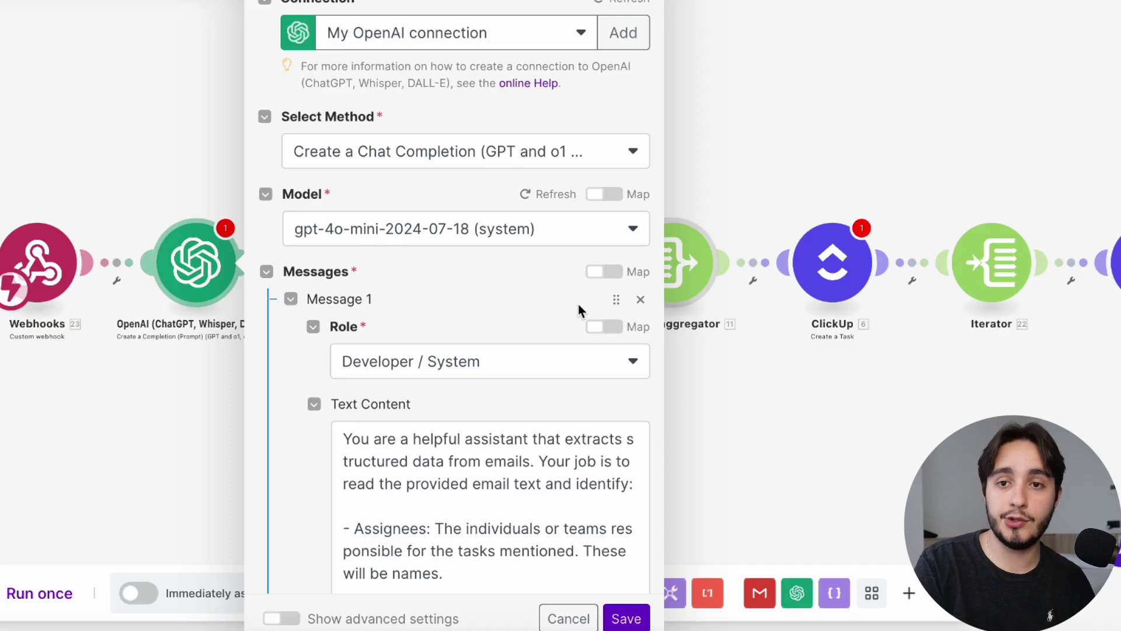
{"action": "scroll", "coordinate": [467, 335], "scroll_direction": "down", "scroll_amount": 10}
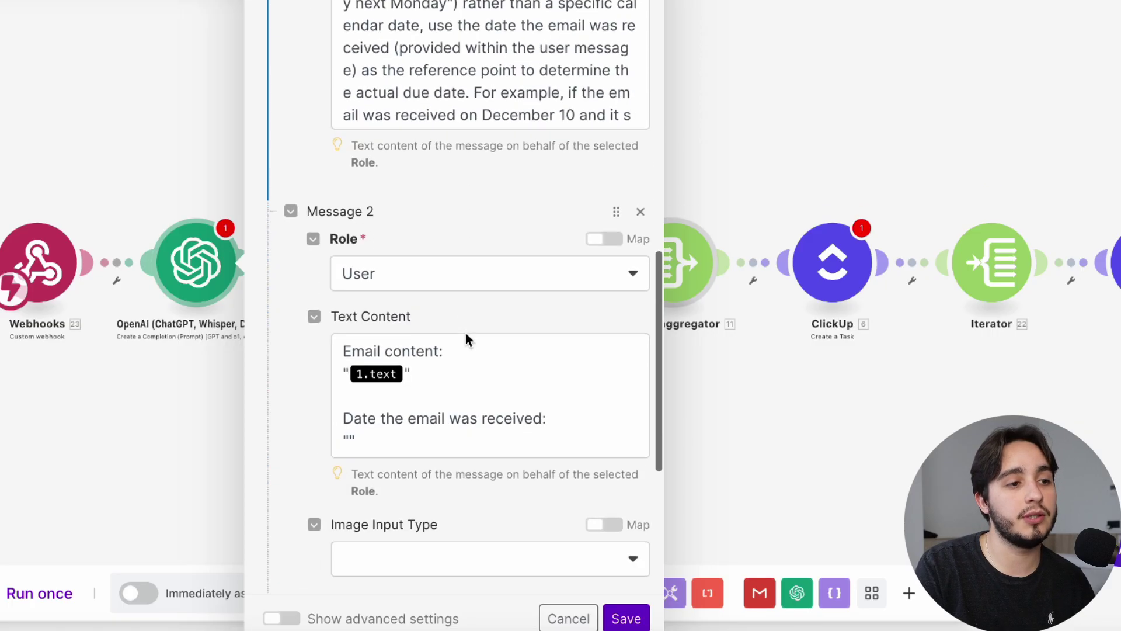
{"action": "left_click", "coordinate": [351, 275]}
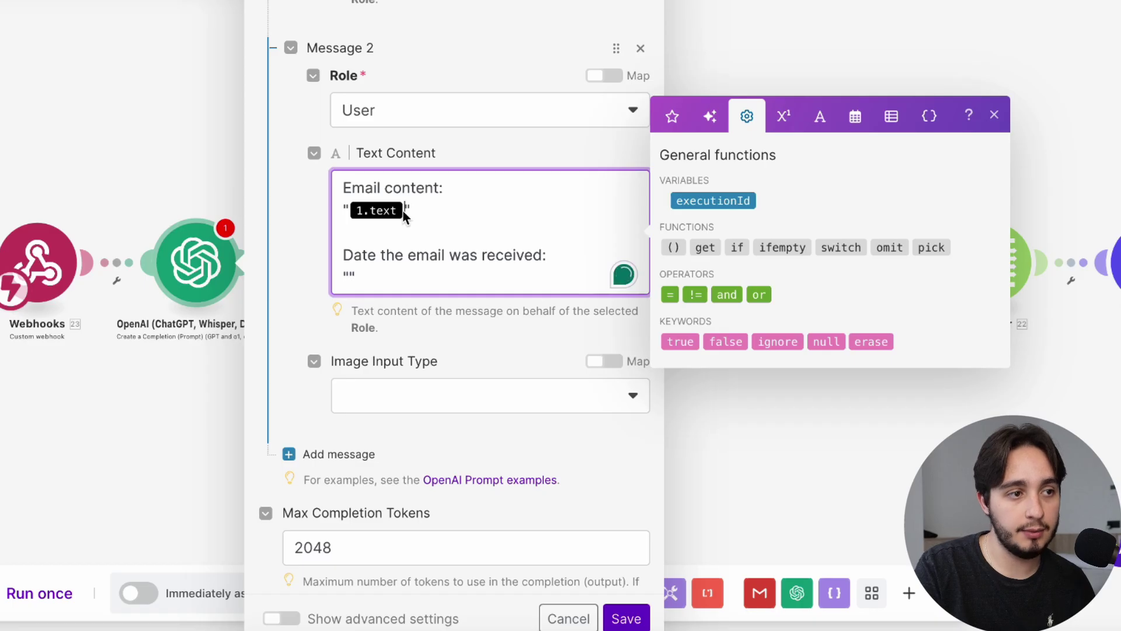
{"action": "left_click", "coordinate": [705, 32]}
{"action": "left_click", "coordinate": [857, 257]}
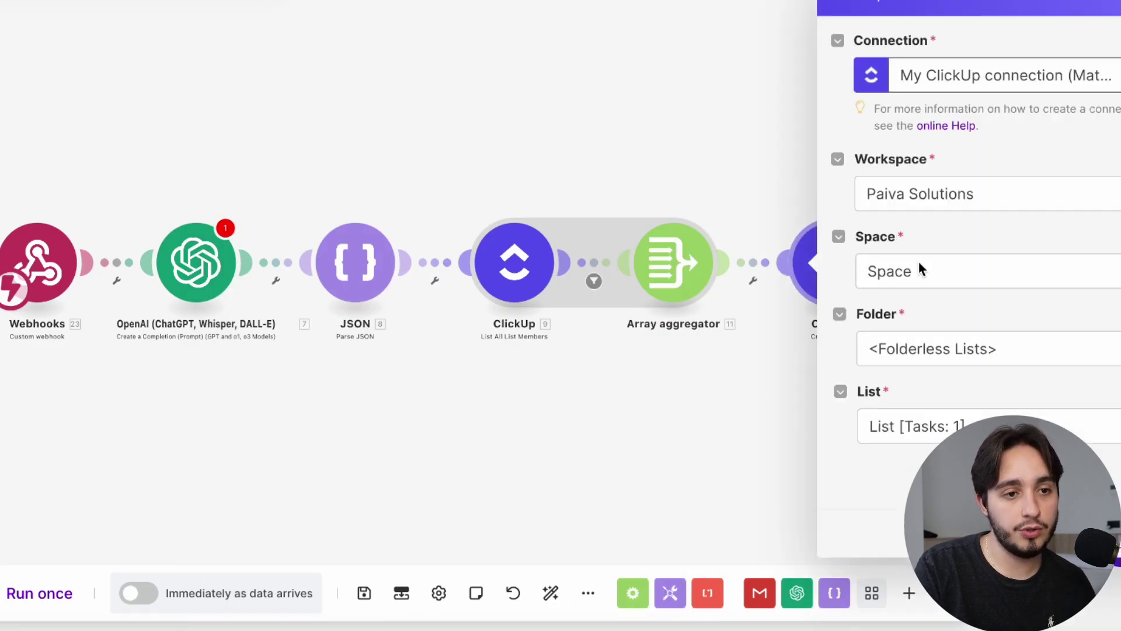
{"action": "scroll", "coordinate": [924, 271], "scroll_direction": "down", "scroll_amount": 5}
{"action": "left_click", "coordinate": [992, 299]}
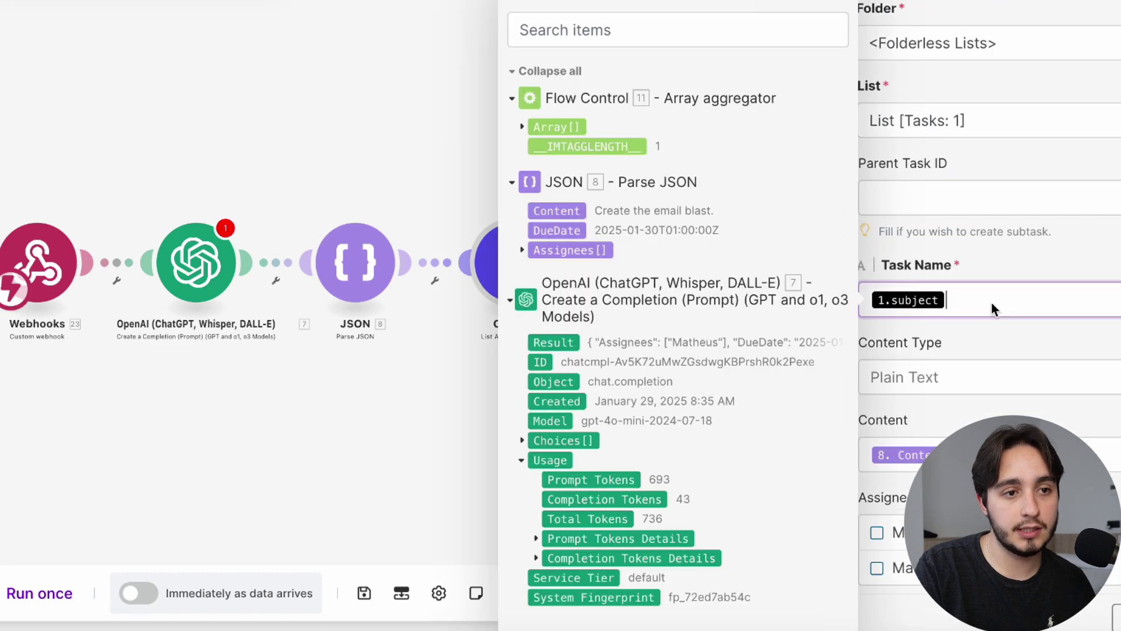
{"action": "left_click", "coordinate": [362, 38]}
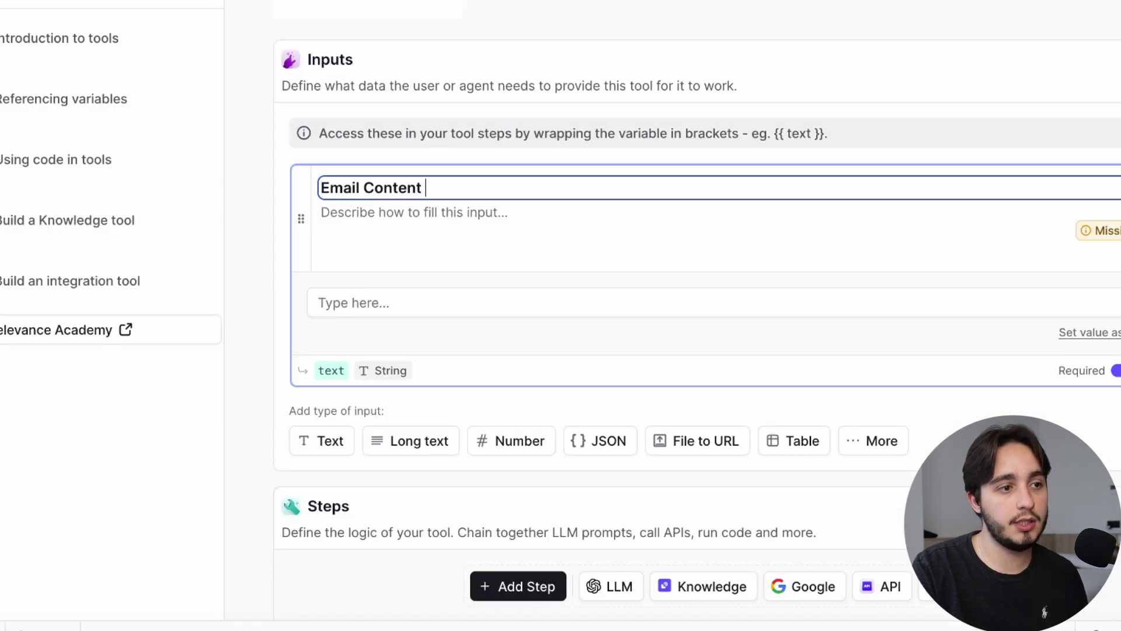
- Describe the Email Content input as "Content of the email received" and rename its variable to email_content
{"action": "left_click", "coordinate": [498, 214]}
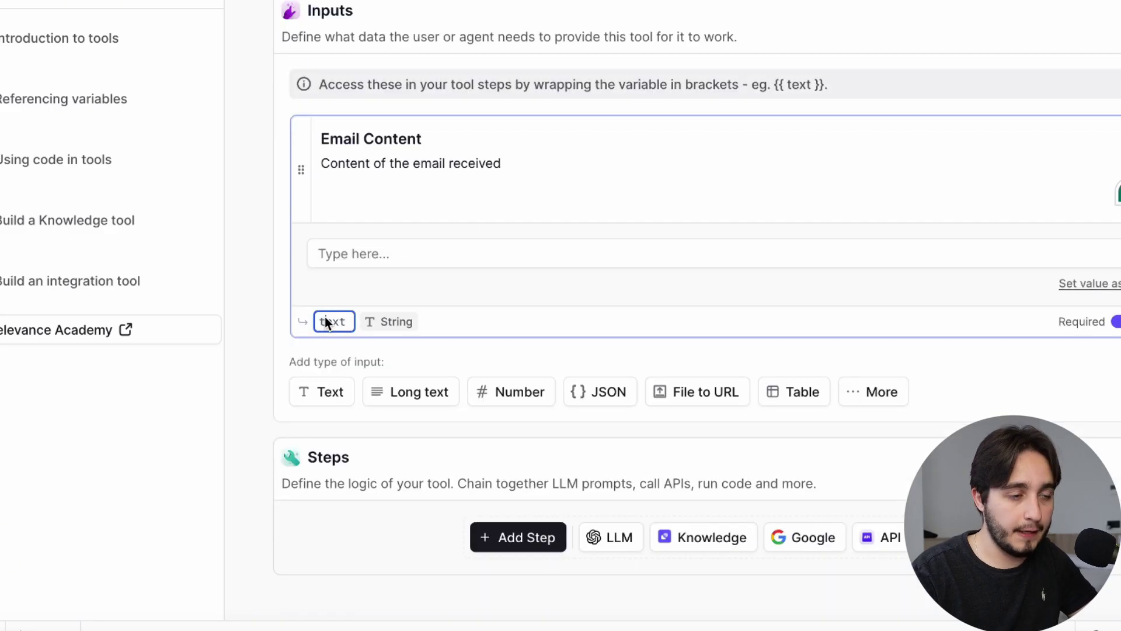
{"action": "left_click", "coordinate": [349, 322]}
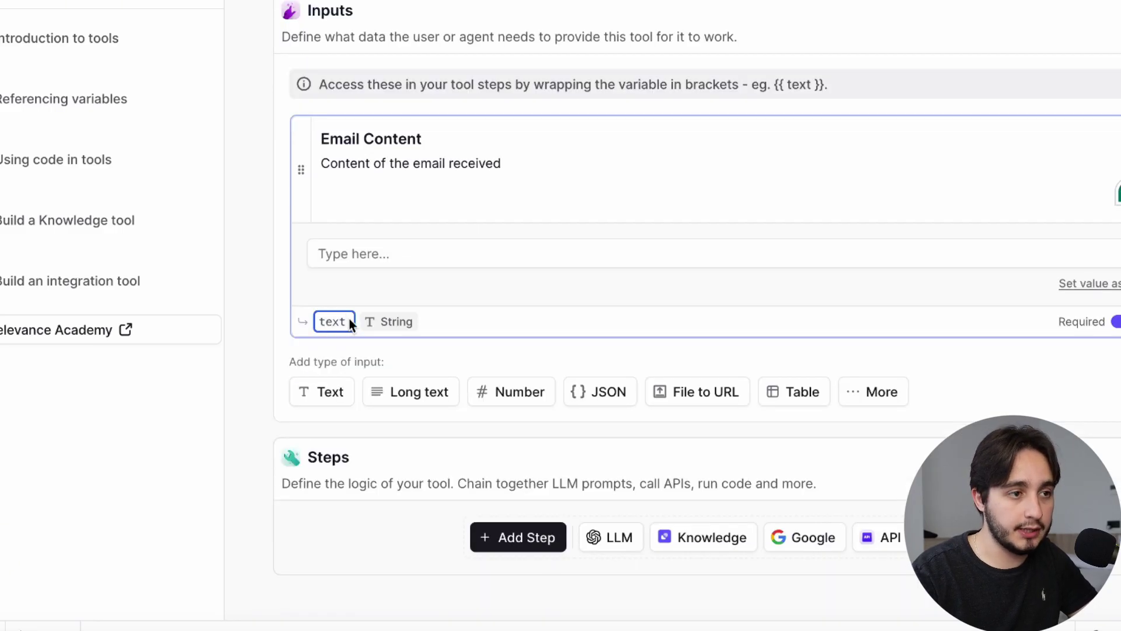
{"action": "key", "text": "BackSpace"}
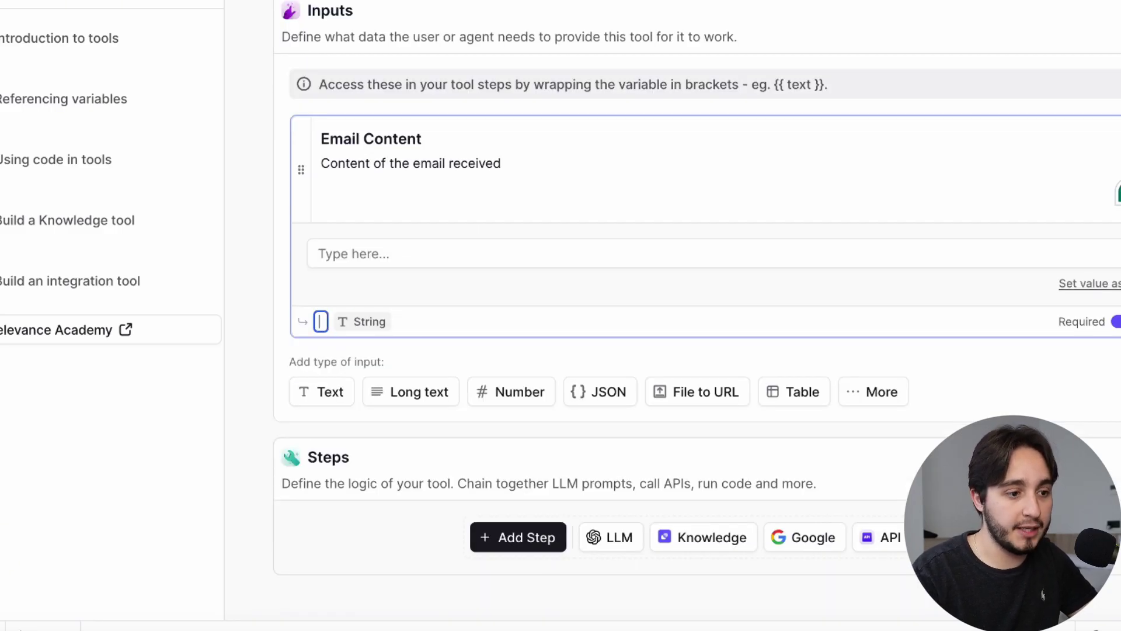
{"action": "type", "text": "email_"}
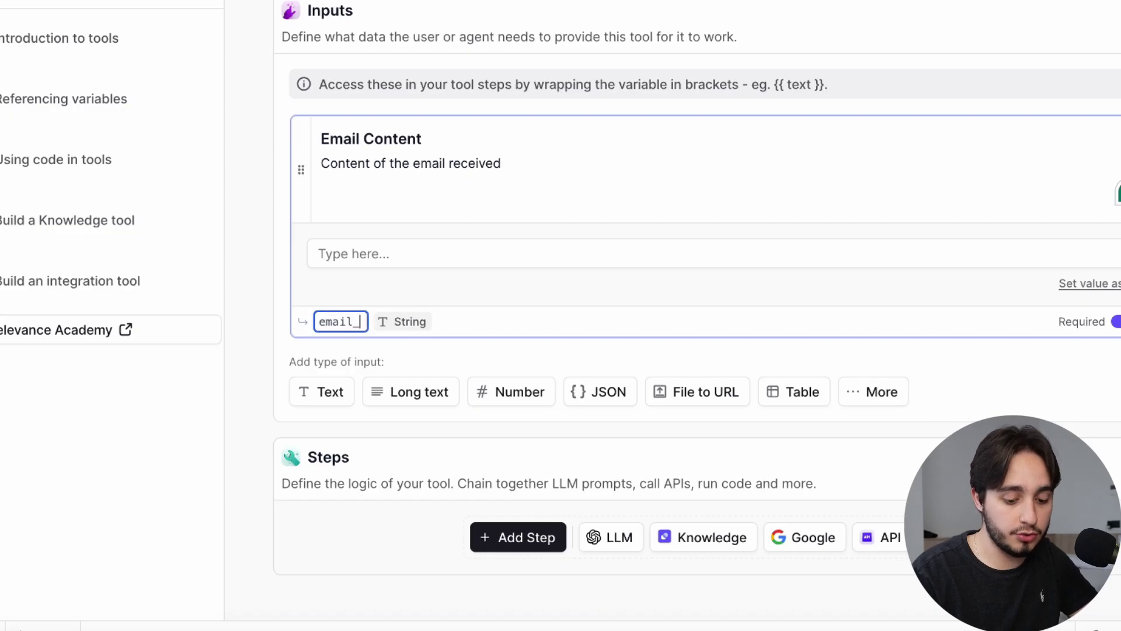
{"action": "type", "text": "content"}
{"action": "left_click", "coordinate": [269, 486]}
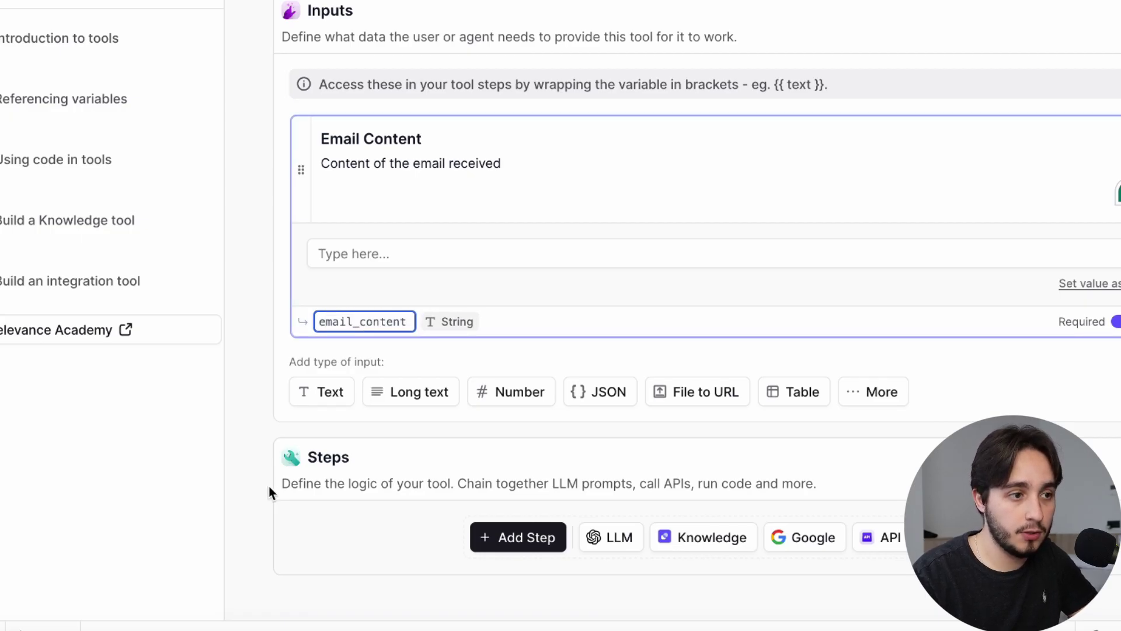
- Add a second text input titled "Email Subject" with the description "Subject line of the line email"
{"action": "left_click", "coordinate": [329, 390]}
{"action": "left_click", "coordinate": [375, 373]}
{"action": "type", "text": "Emai"}
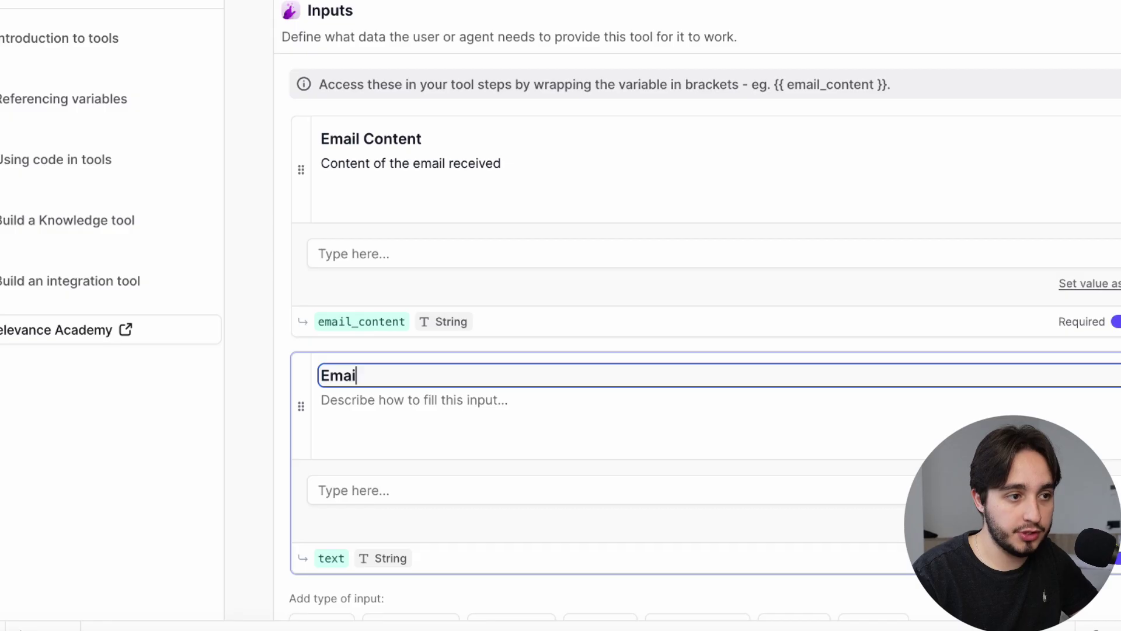
{"action": "type", "text": "l Subject"}
{"action": "left_click", "coordinate": [400, 412]}
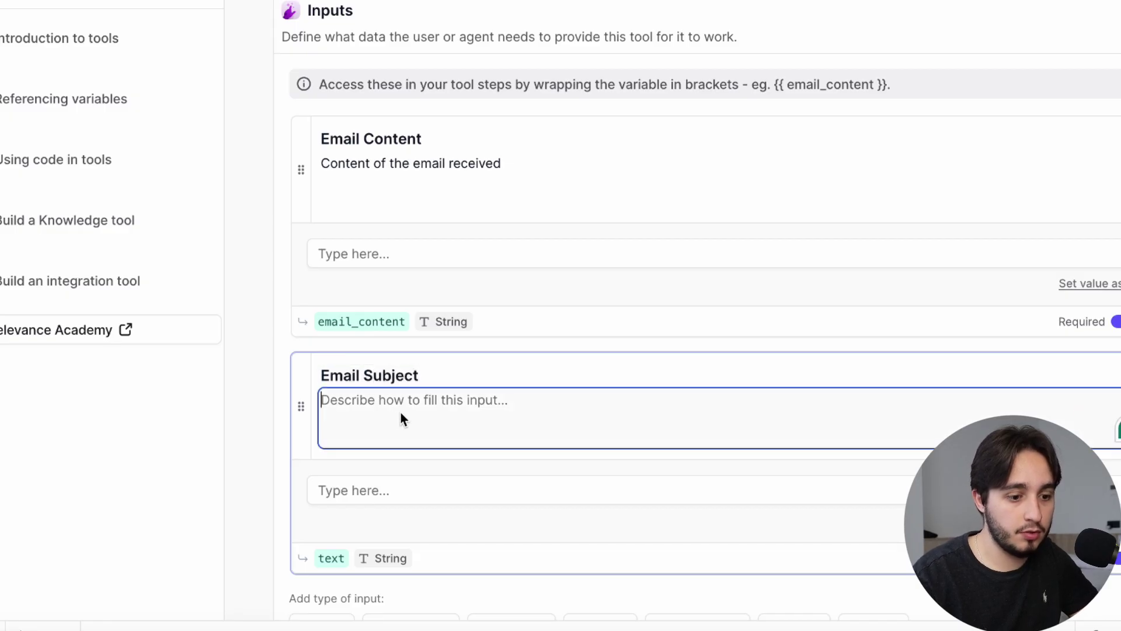
{"action": "type", "text": "Subject line of the line "}
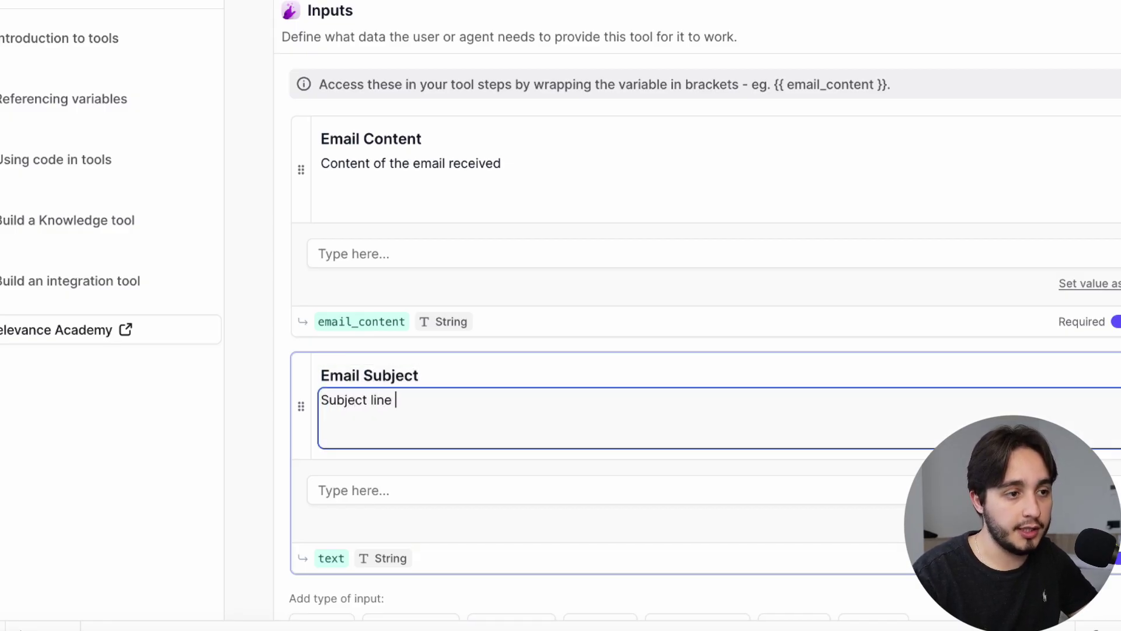
{"action": "type", "text": "email"}
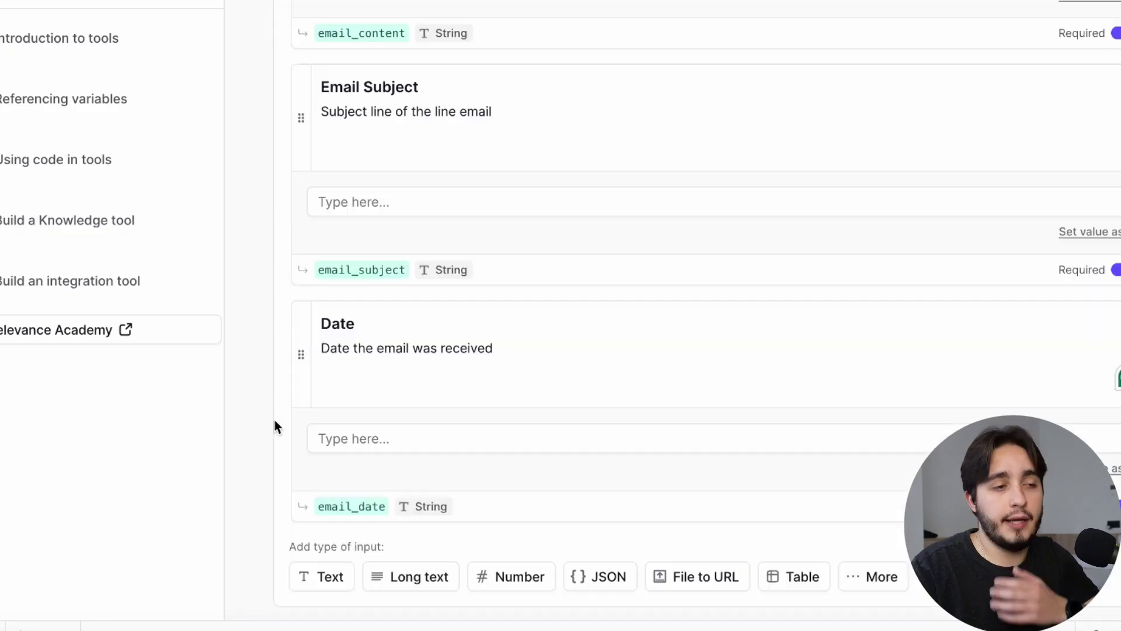
- Review the tool's inputs and add an API step to its logic
{"action": "scroll", "coordinate": [275, 421], "scroll_direction": "up", "scroll_amount": 1}
{"action": "scroll", "coordinate": [274, 419], "scroll_direction": "up", "scroll_amount": 5}
{"action": "scroll", "coordinate": [275, 419], "scroll_direction": "down", "scroll_amount": 4}
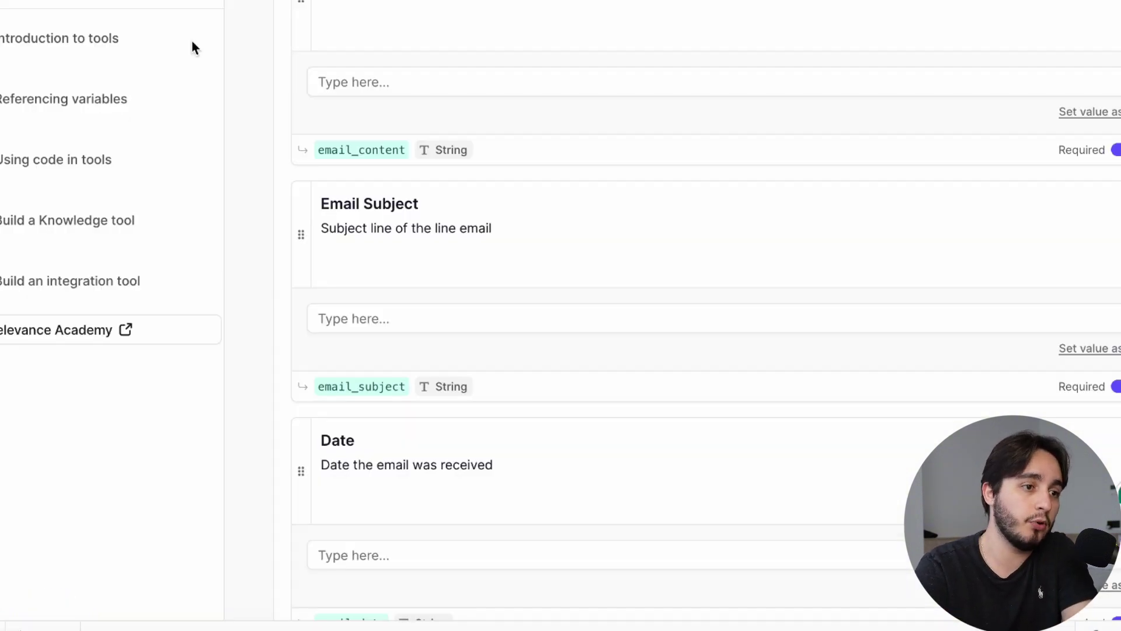
{"action": "scroll", "coordinate": [537, 383], "scroll_direction": "down", "scroll_amount": 5}
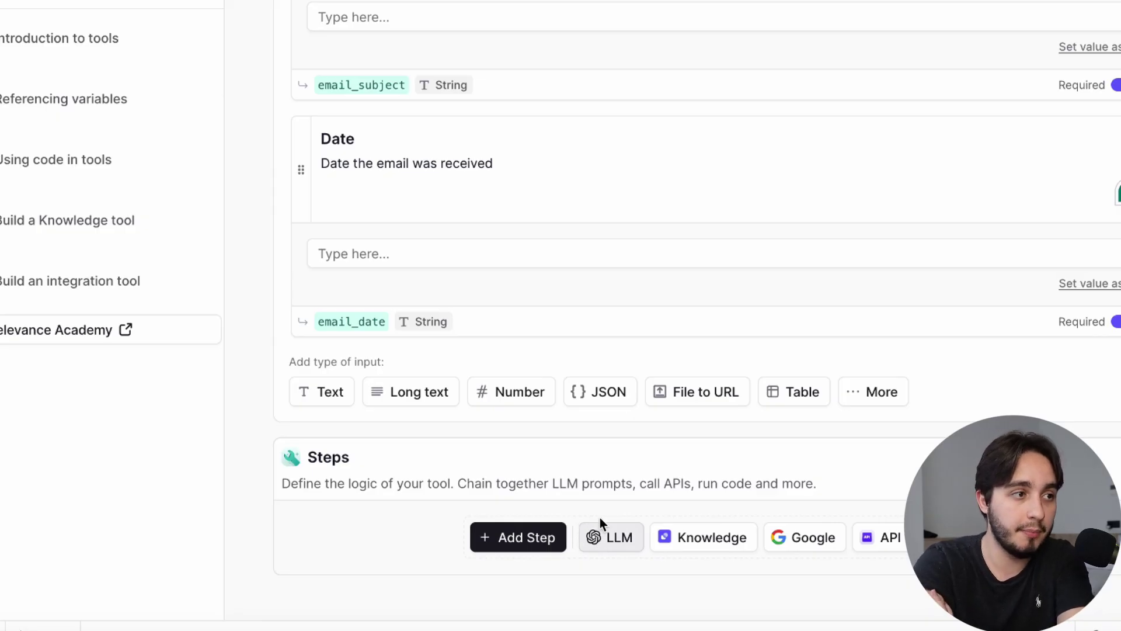
{"action": "left_click", "coordinate": [888, 537]}
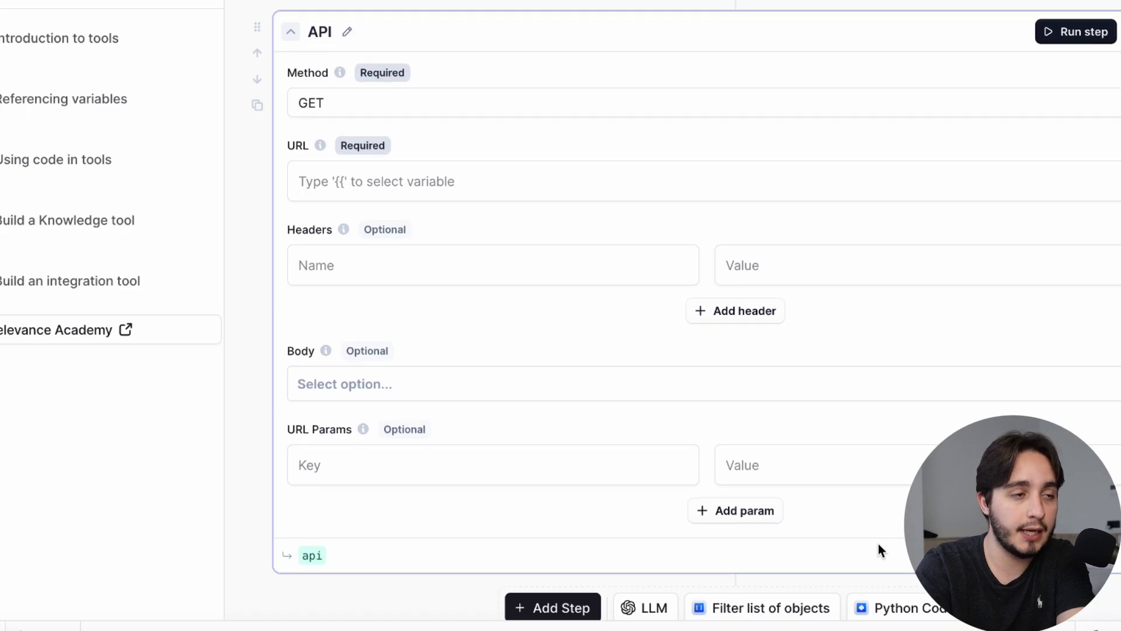
- Switch to Make and copy the webhook URL from the scenario's Webhooks module
{"action": "left_click", "coordinate": [507, 166]}
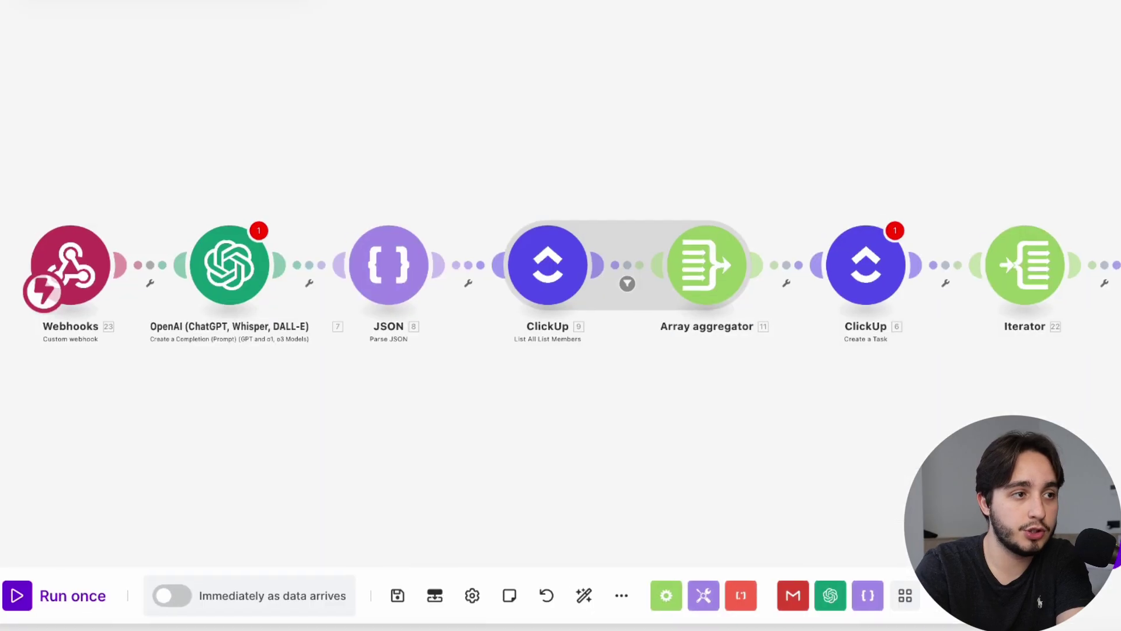
{"action": "left_click", "coordinate": [58, 259]}
{"action": "left_click_drag", "start_coordinate": [433, 282], "coordinate": [229, 245]}
{"action": "key", "text": "ctrl+c"}
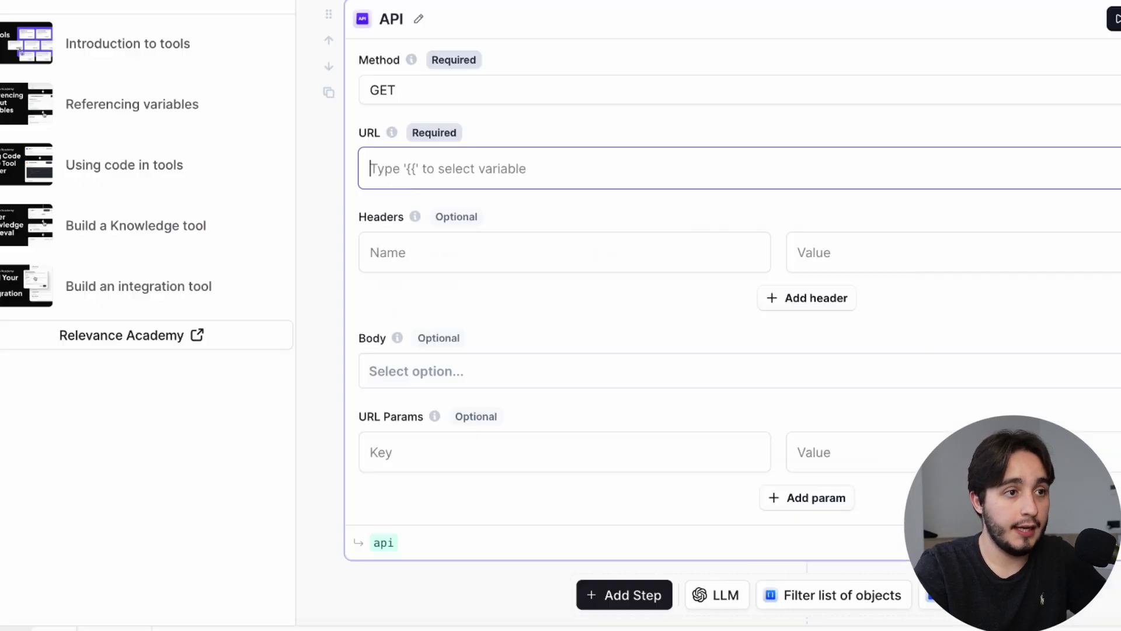
- In Relevance AI, paste the copied webhook URL into the API step and set its method to POST
{"action": "left_click", "coordinate": [592, 178]}
{"action": "key", "text": "ctrl+v"}
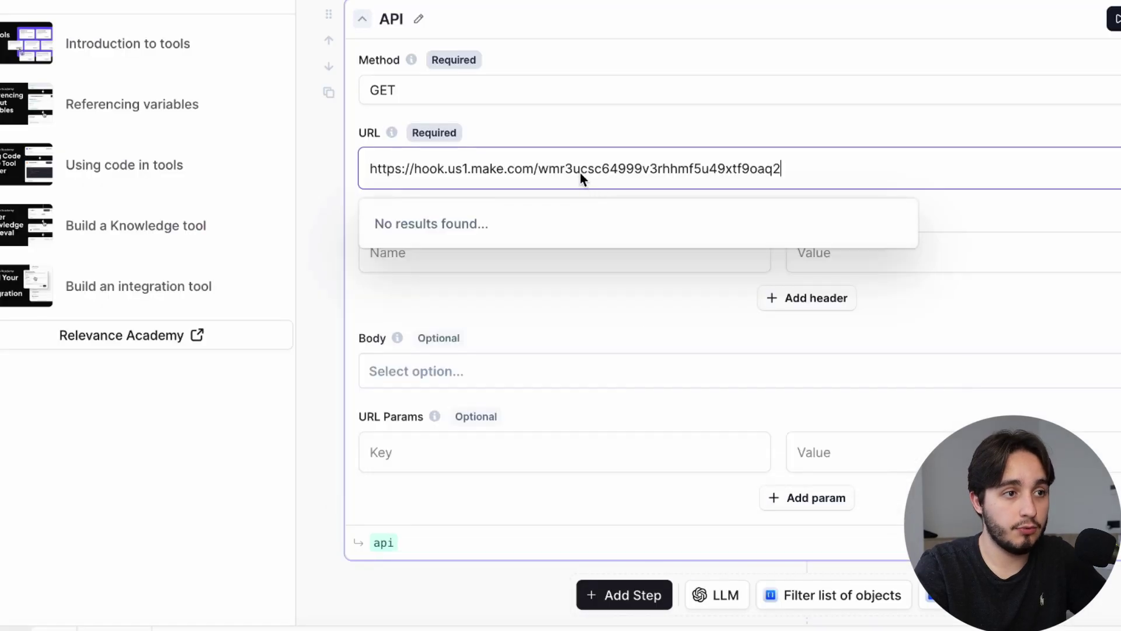
{"action": "left_click", "coordinate": [1097, 214]}
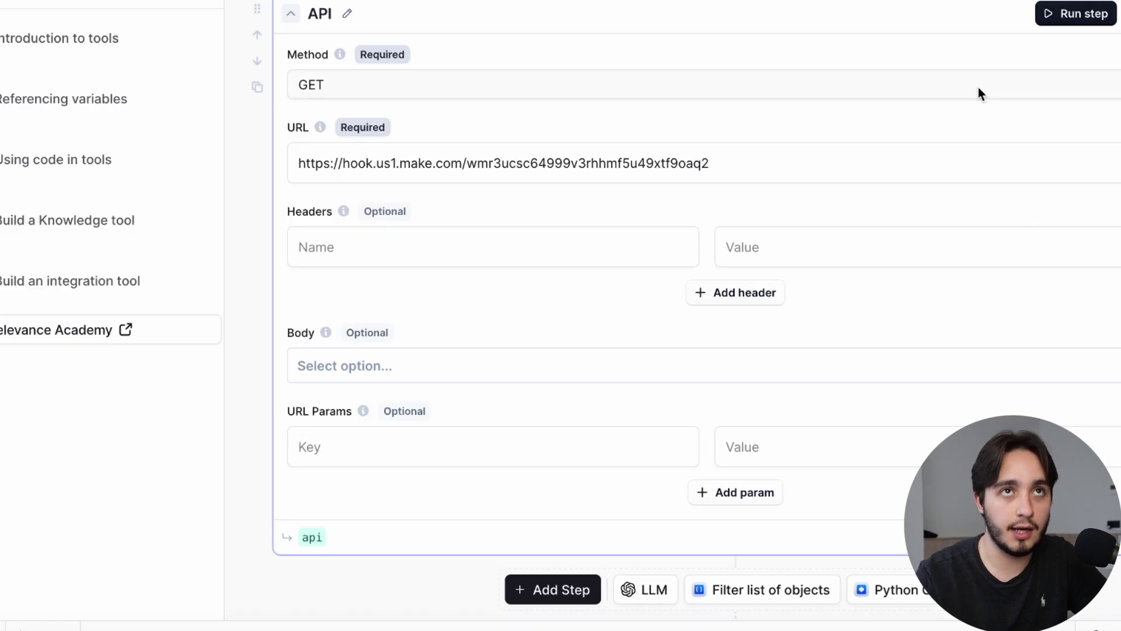
{"action": "left_click", "coordinate": [841, 96]}
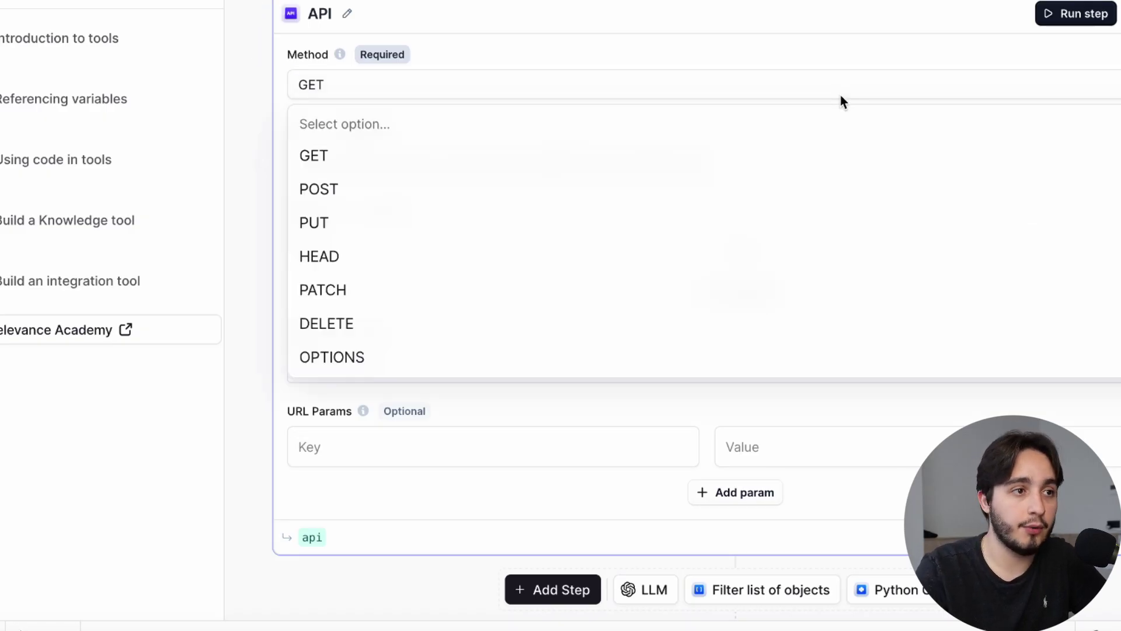
{"action": "left_click", "coordinate": [525, 184]}
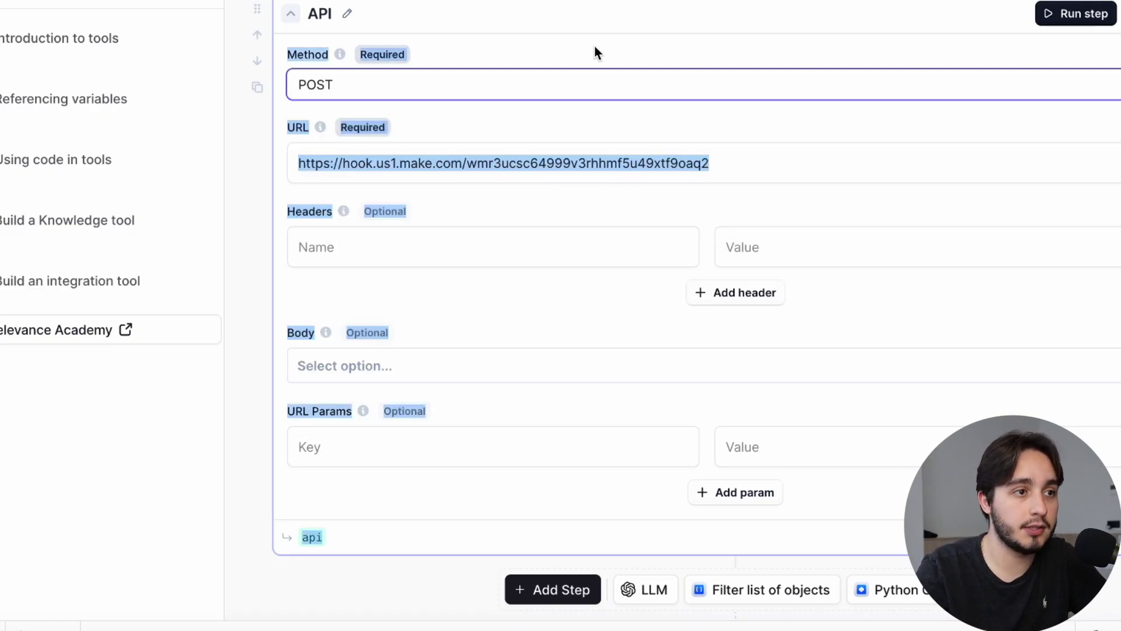
- Fill the API step's first URL parameter with the key "Email Content" and the email_content variable as its value
{"action": "scroll", "coordinate": [699, 177], "scroll_direction": "down", "scroll_amount": 2}
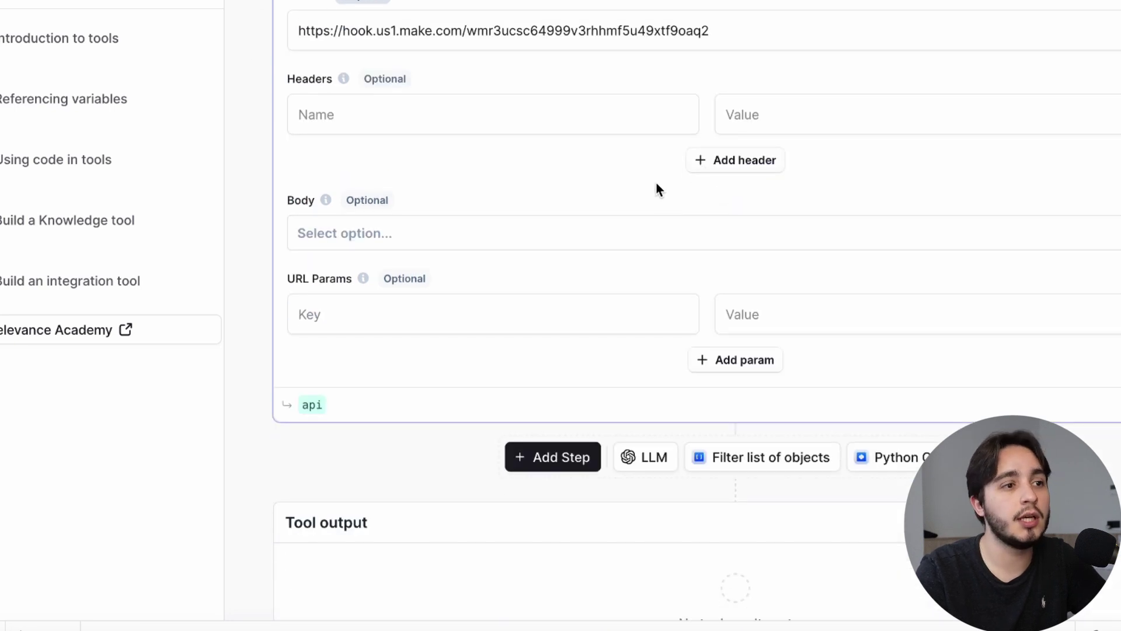
{"action": "left_click", "coordinate": [494, 315]}
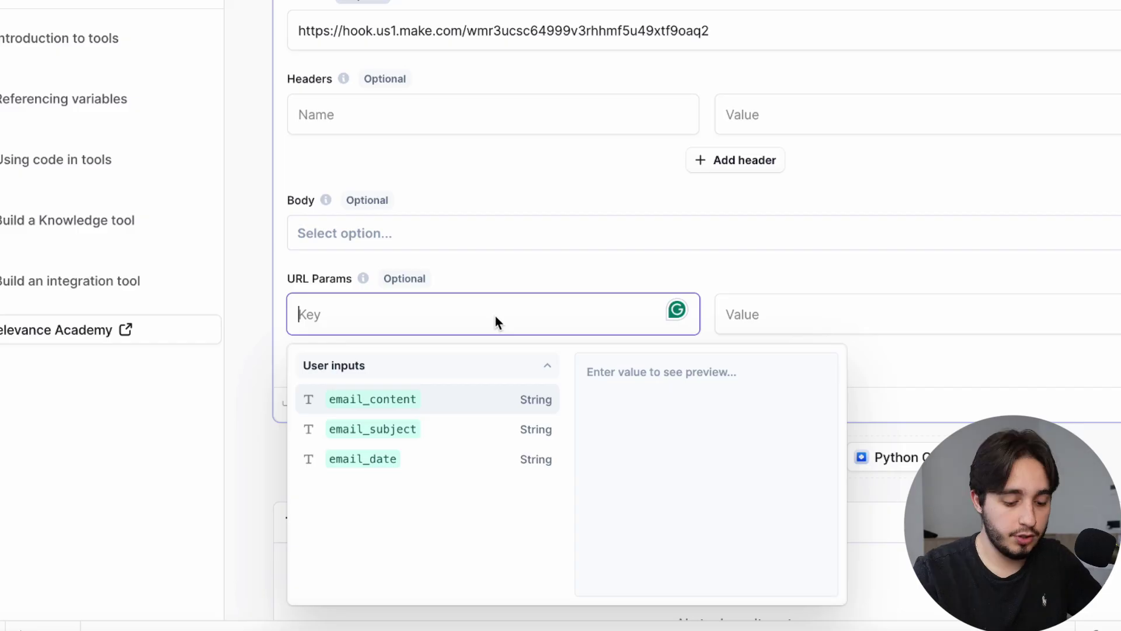
{"action": "type", "text": "Email Conte"}
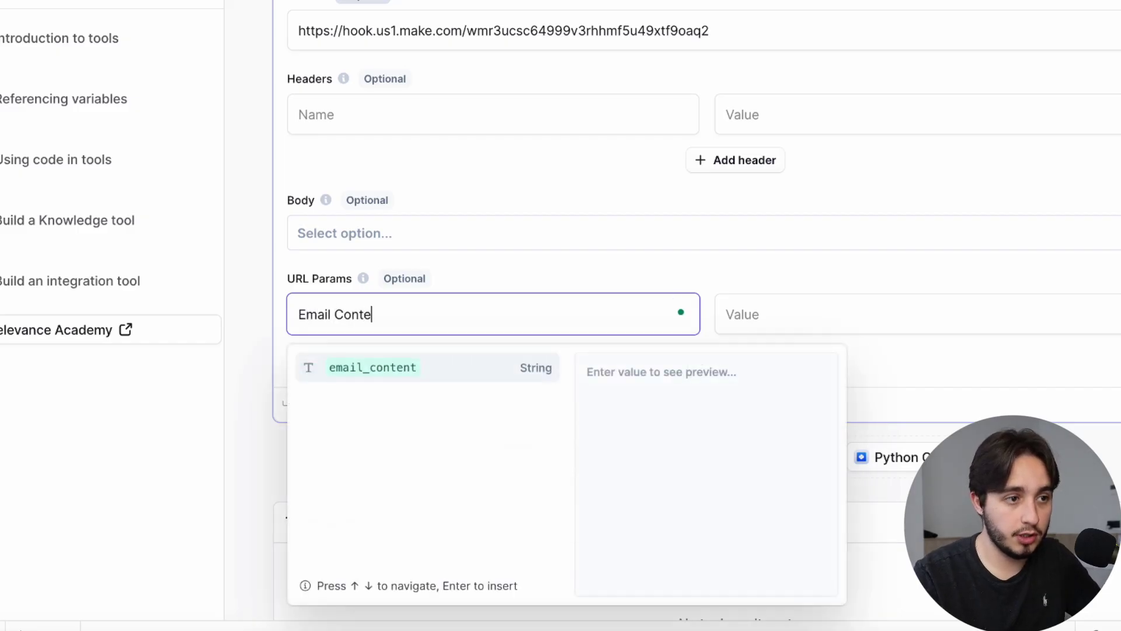
{"action": "type", "text": "nt"}
{"action": "left_click", "coordinate": [937, 308]}
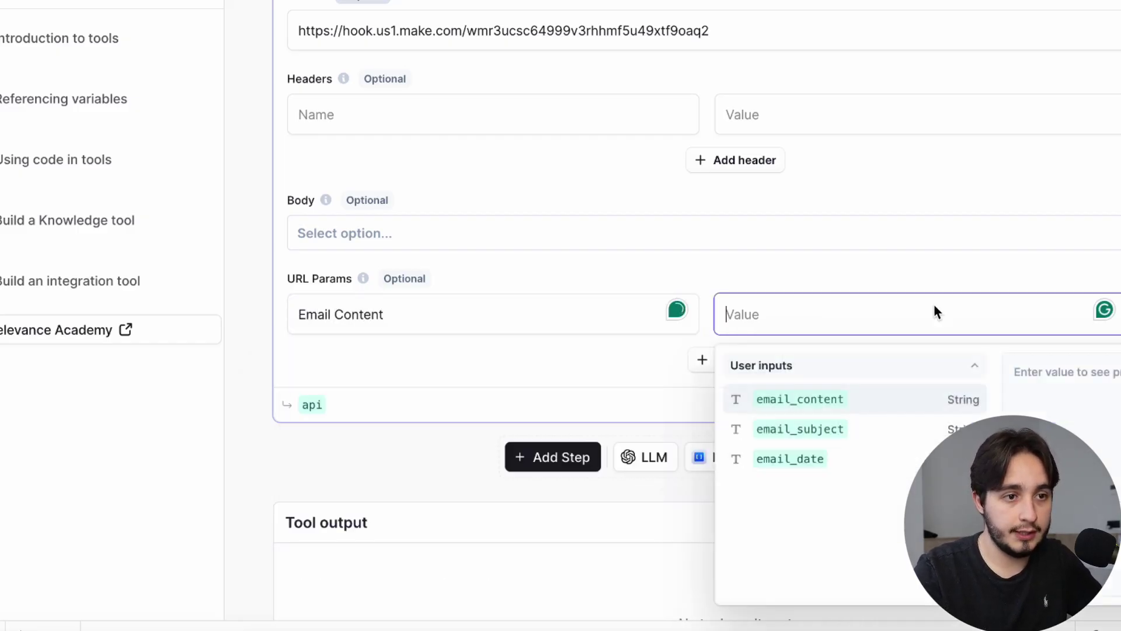
{"action": "left_click", "coordinate": [852, 399]}
- Add a second URL parameter to the API step with the key "Email Subject" and the email_subject variable as its value
{"action": "left_click", "coordinate": [703, 360]}
{"action": "left_click", "coordinate": [449, 362]}
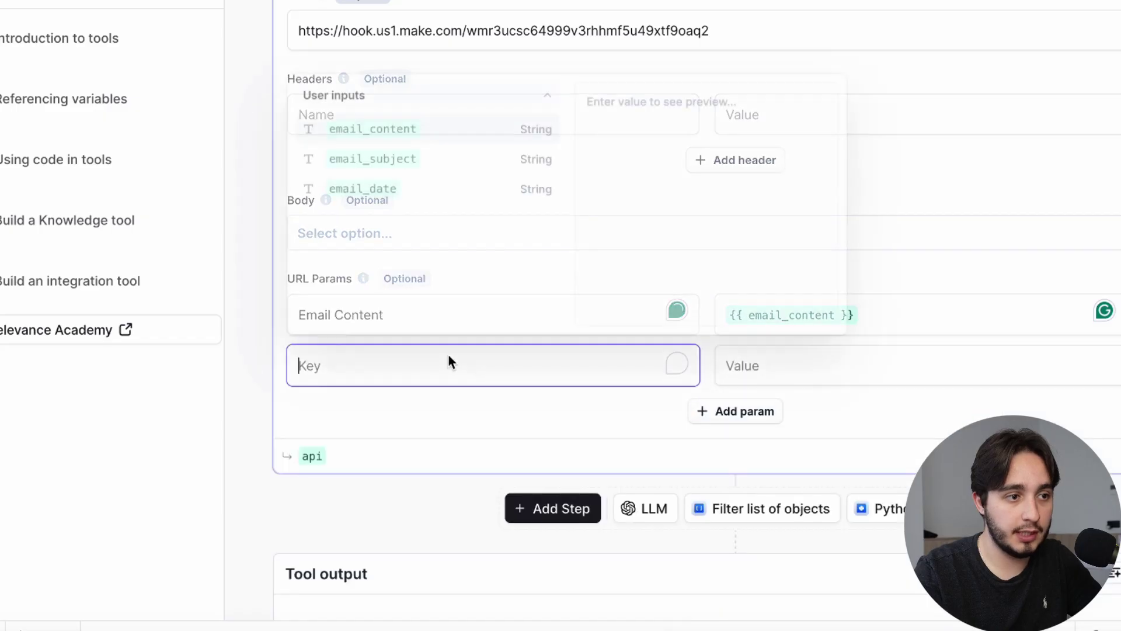
{"action": "type", "text": "Email"}
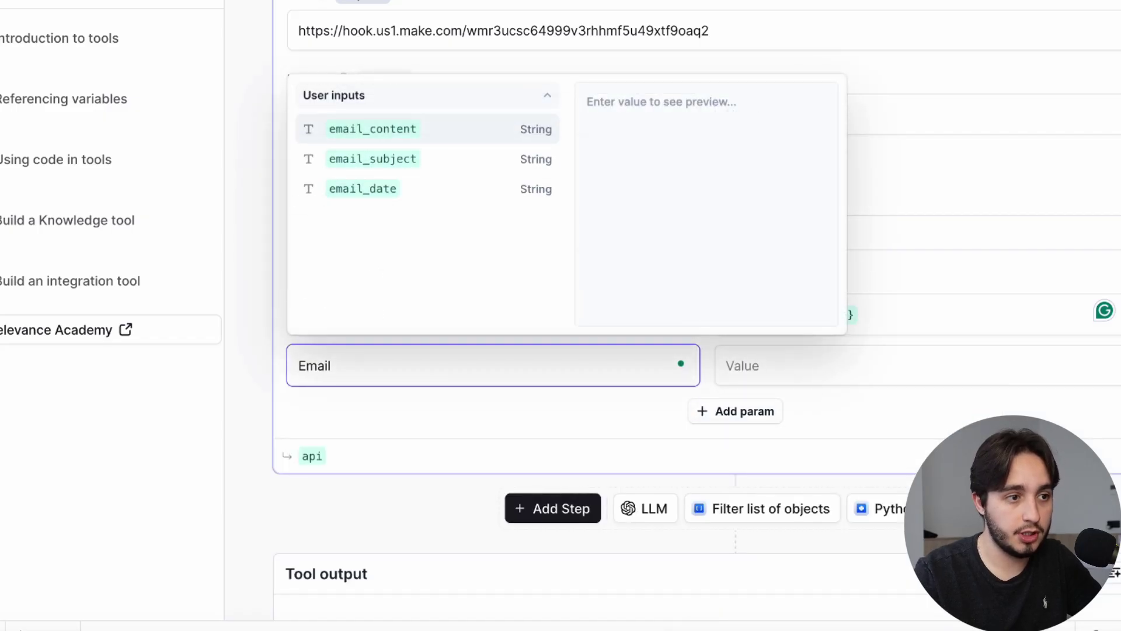
{"action": "type", "text": " Subject"}
{"action": "left_click", "coordinate": [834, 356]}
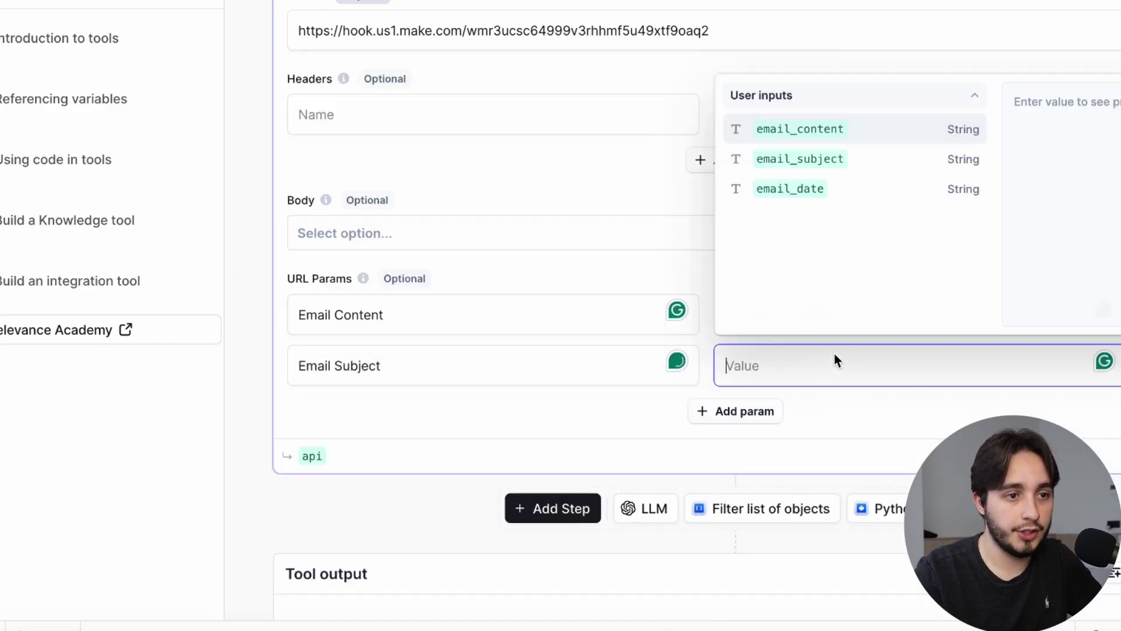
{"action": "left_click", "coordinate": [823, 161]}
- Add a third URL parameter with the key "Email Date" and the email_date variable as its value
{"action": "left_click", "coordinate": [743, 417]}
{"action": "left_click", "coordinate": [509, 420]}
{"action": "type", "text": "Emai"}
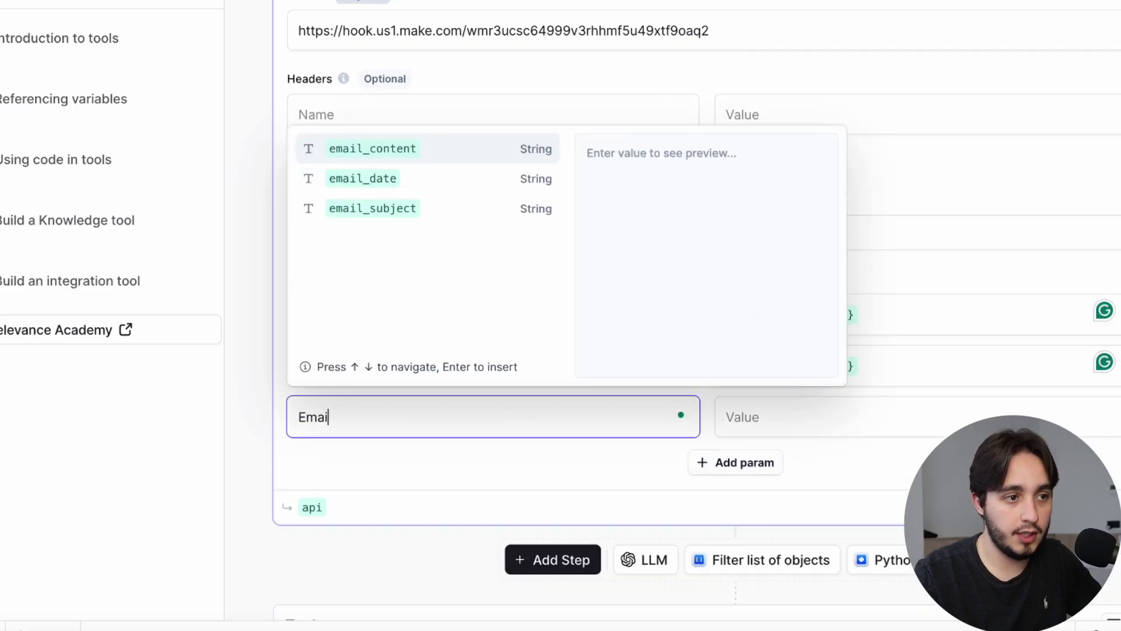
{"action": "type", "text": "l Date"}
{"action": "left_click", "coordinate": [831, 418]}
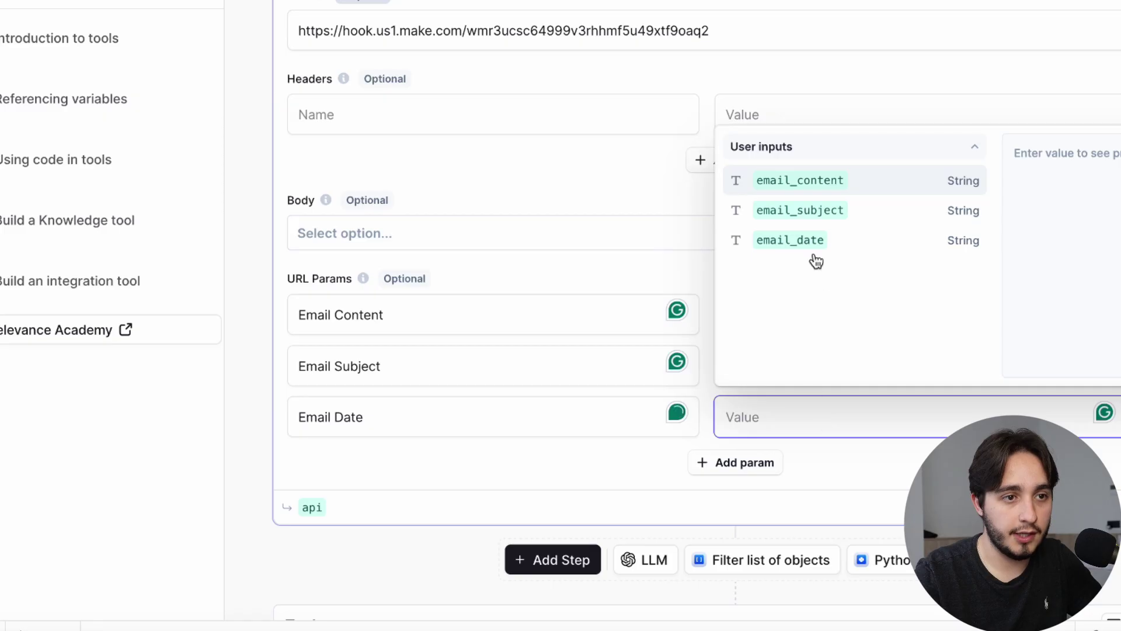
{"action": "left_click", "coordinate": [791, 240]}
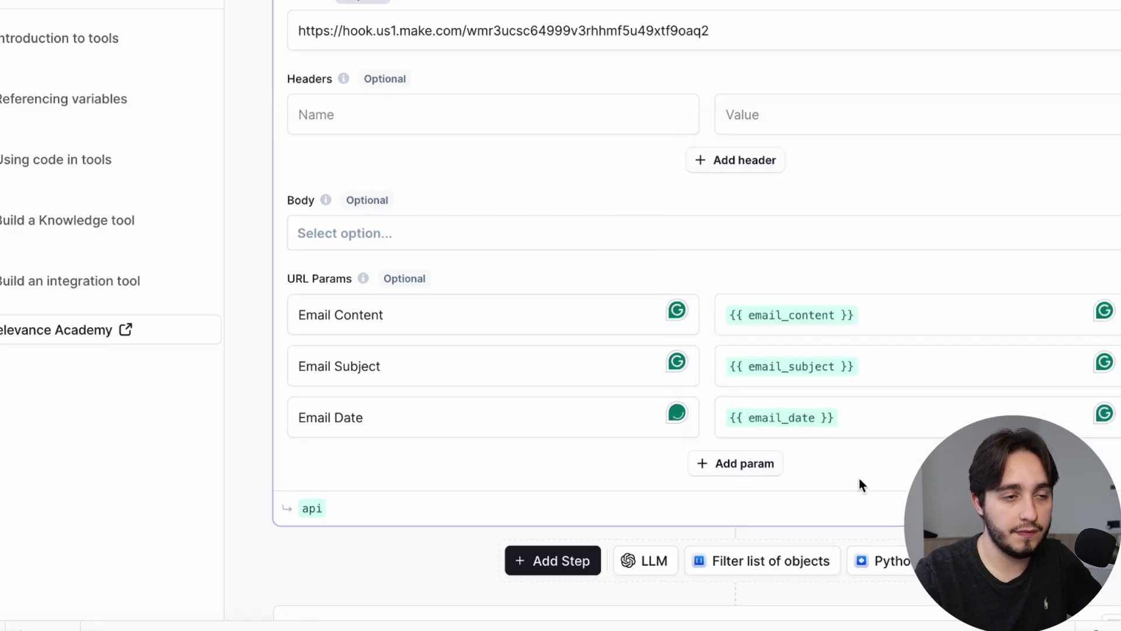
{"action": "scroll", "coordinate": [837, 491], "scroll_direction": "up", "scroll_amount": 3}
{"action": "scroll", "coordinate": [837, 490], "scroll_direction": "down", "scroll_amount": 3}
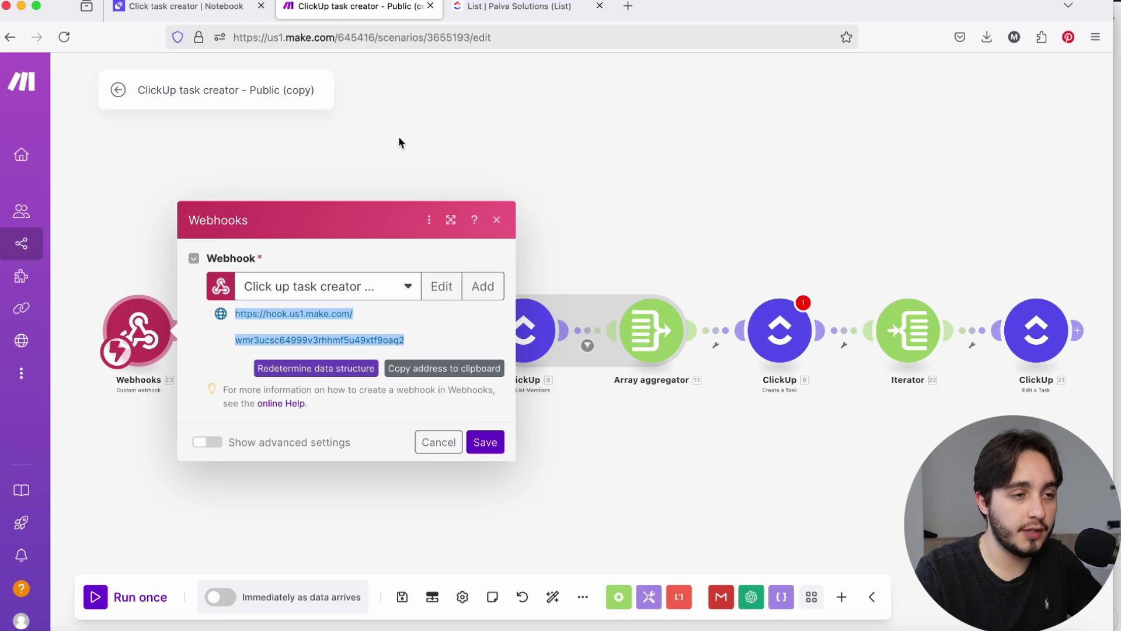
- In the Make scenario, unlink the Webhooks module from the OpenAI module and run the scenario once to listen for data
{"action": "left_click", "coordinate": [398, 142]}
{"action": "left_click", "coordinate": [200, 332]}
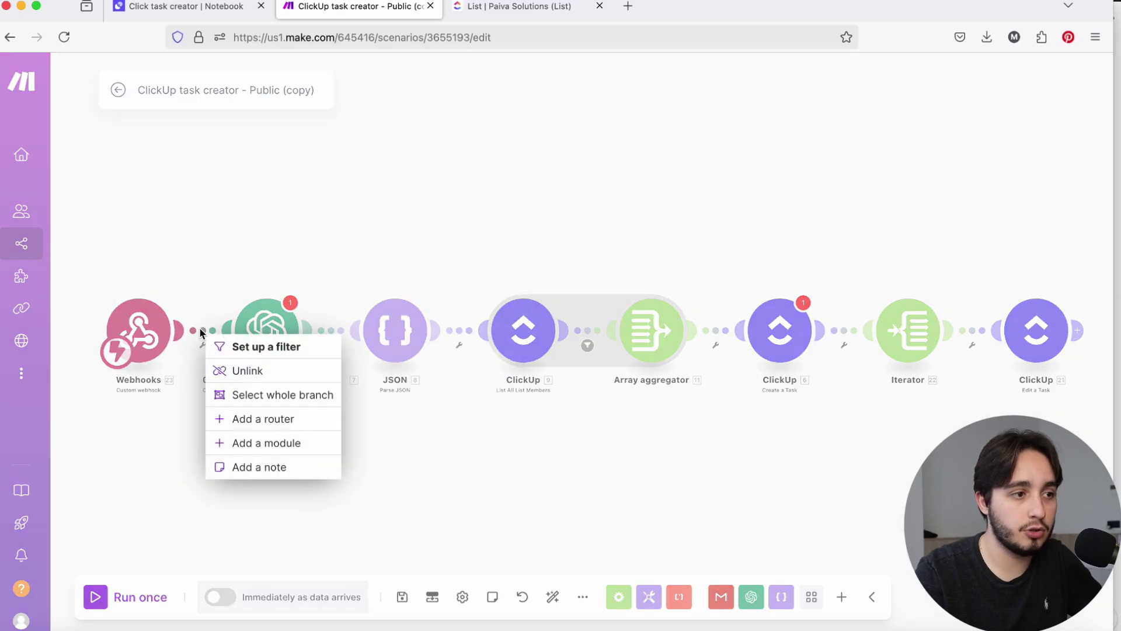
{"action": "left_click", "coordinate": [230, 370]}
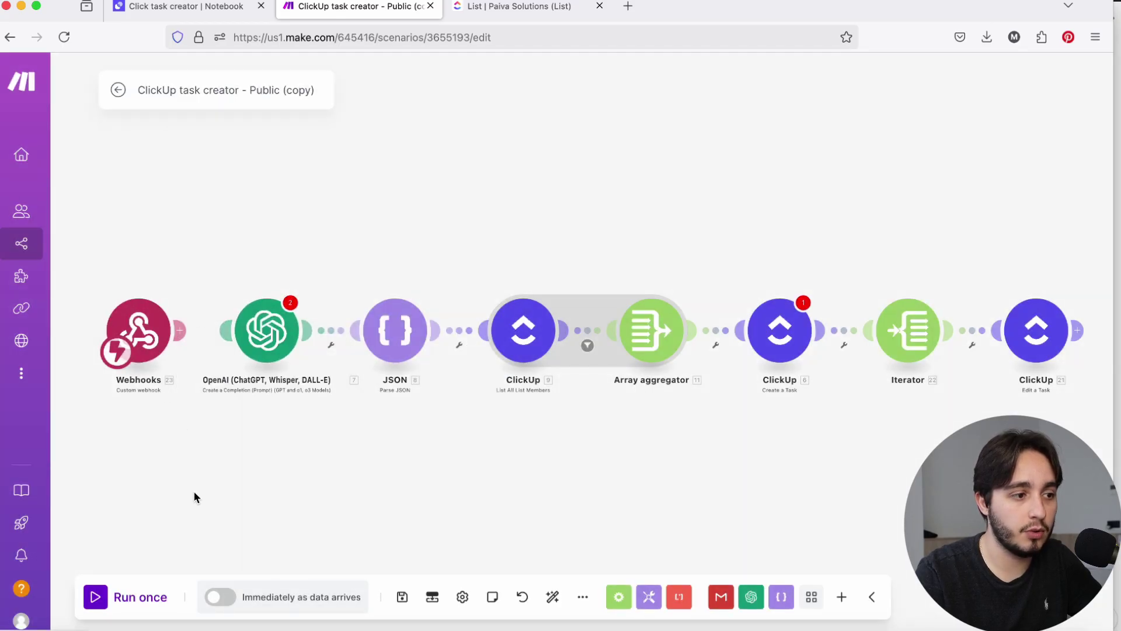
{"action": "left_click", "coordinate": [144, 597]}
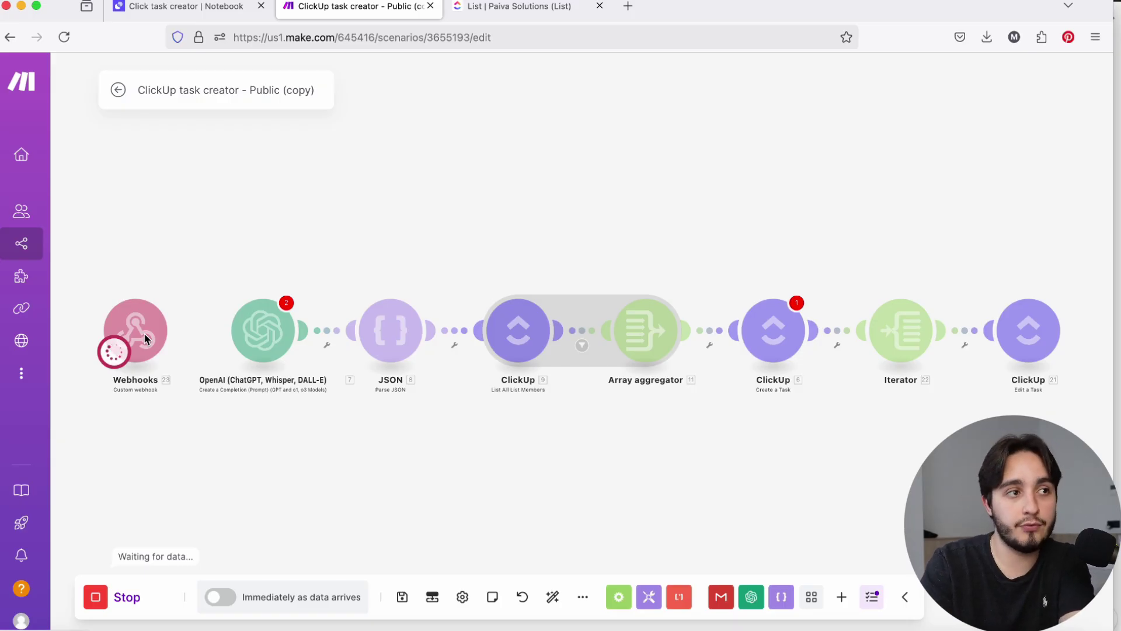
- Switch to the Relevance AI tool and enter "Test" as Email Content and "Fwd: New task" as Email Subject
{"action": "left_click", "coordinate": [194, 12]}
{"action": "scroll", "coordinate": [339, 170], "scroll_direction": "up", "scroll_amount": 3}
{"action": "scroll", "coordinate": [338, 168], "scroll_direction": "up", "scroll_amount": 10}
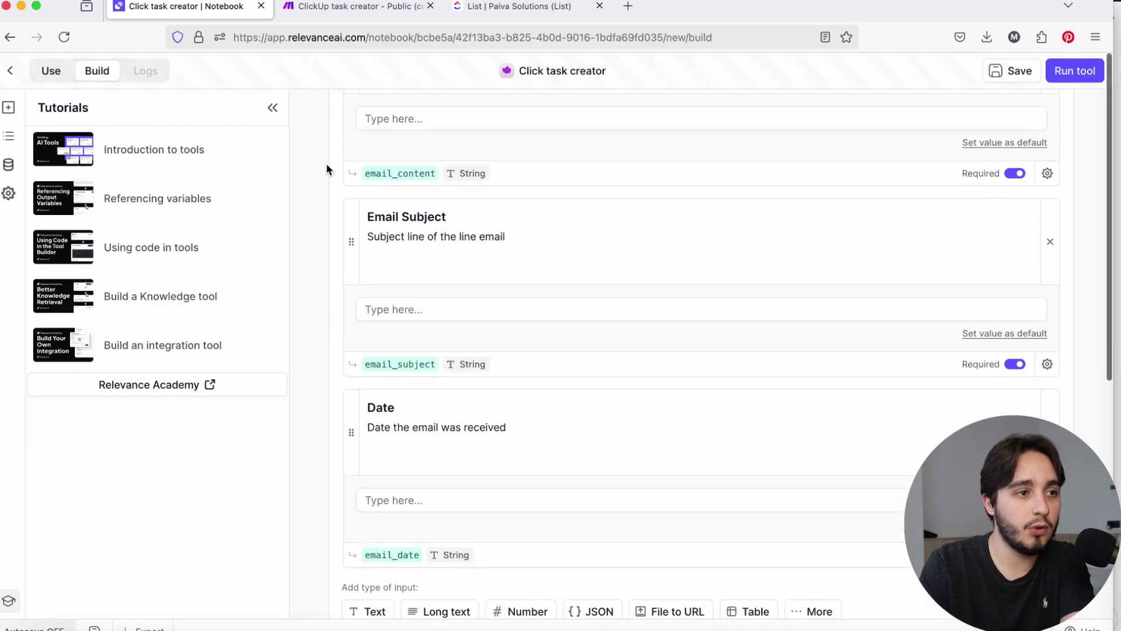
{"action": "left_click", "coordinate": [452, 139]}
{"action": "type", "text": "Test"}
{"action": "left_click", "coordinate": [457, 346]}
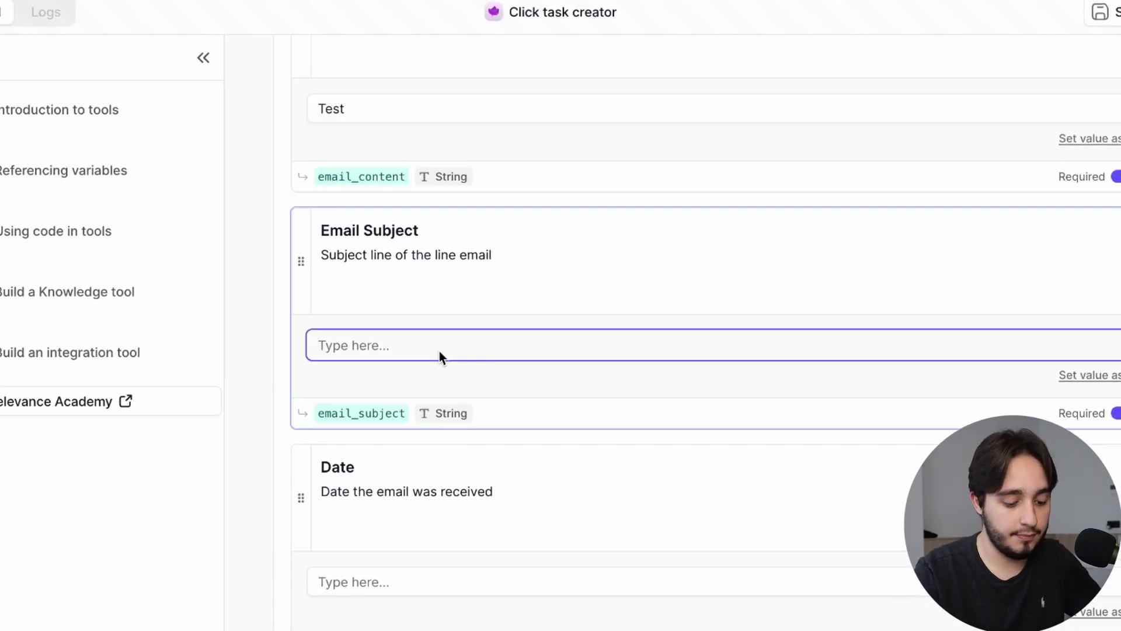
{"action": "type", "text": "Fwd: New task"}
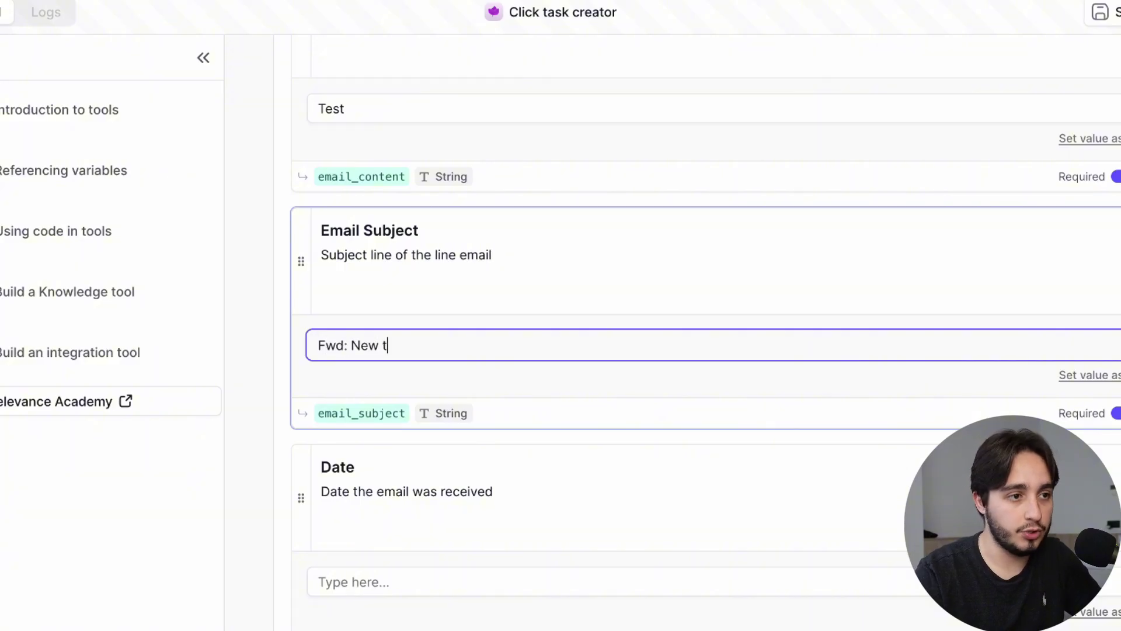
- Replace the Email Content test value with "Hi, do this task"
{"action": "scroll", "coordinate": [408, 361], "scroll_direction": "up", "scroll_amount": 5}
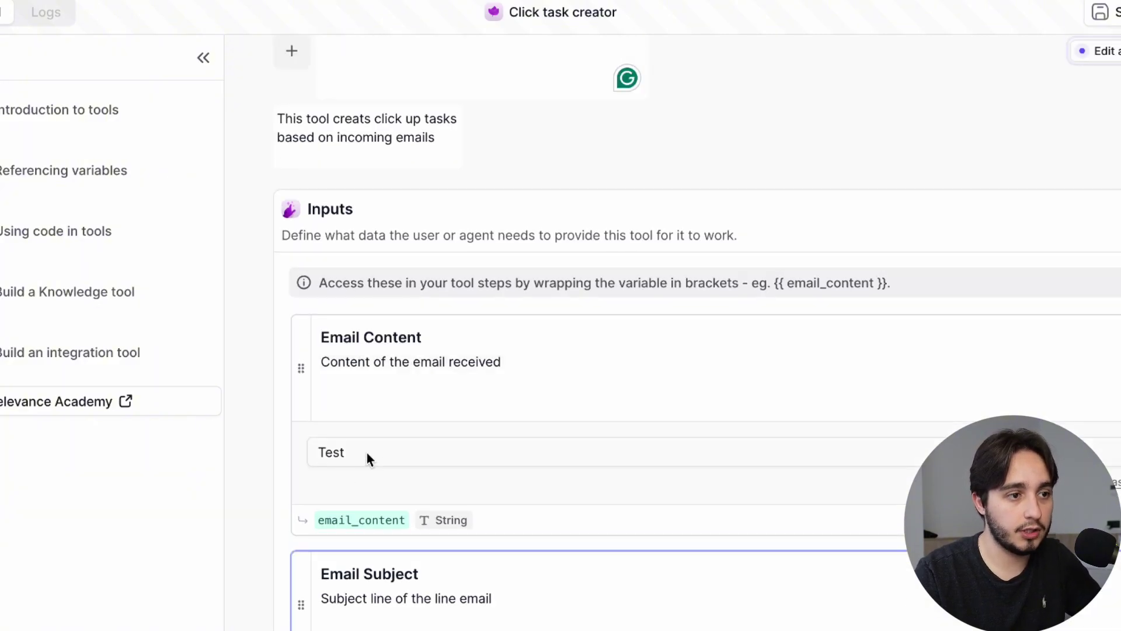
{"action": "left_click_drag", "start_coordinate": [366, 453], "coordinate": [293, 451]}
{"action": "type", "text": "Hi "}
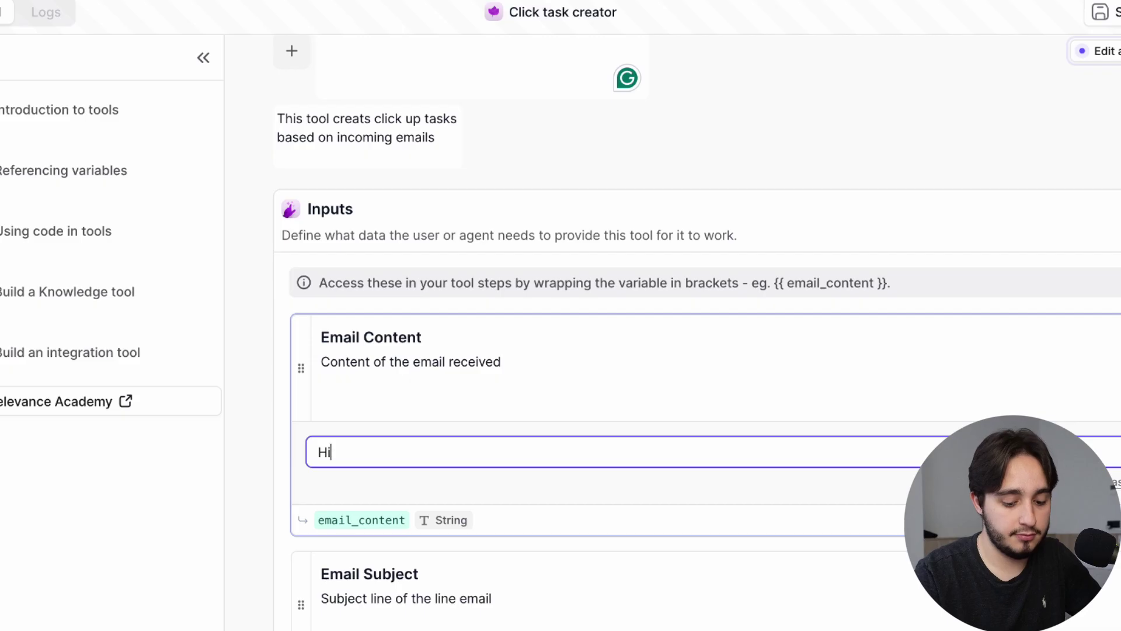
{"action": "type", "text": " do this task"}
- Enter "random number" as the Date test value and run the tool
{"action": "scroll", "coordinate": [433, 395], "scroll_direction": "down", "scroll_amount": 10}
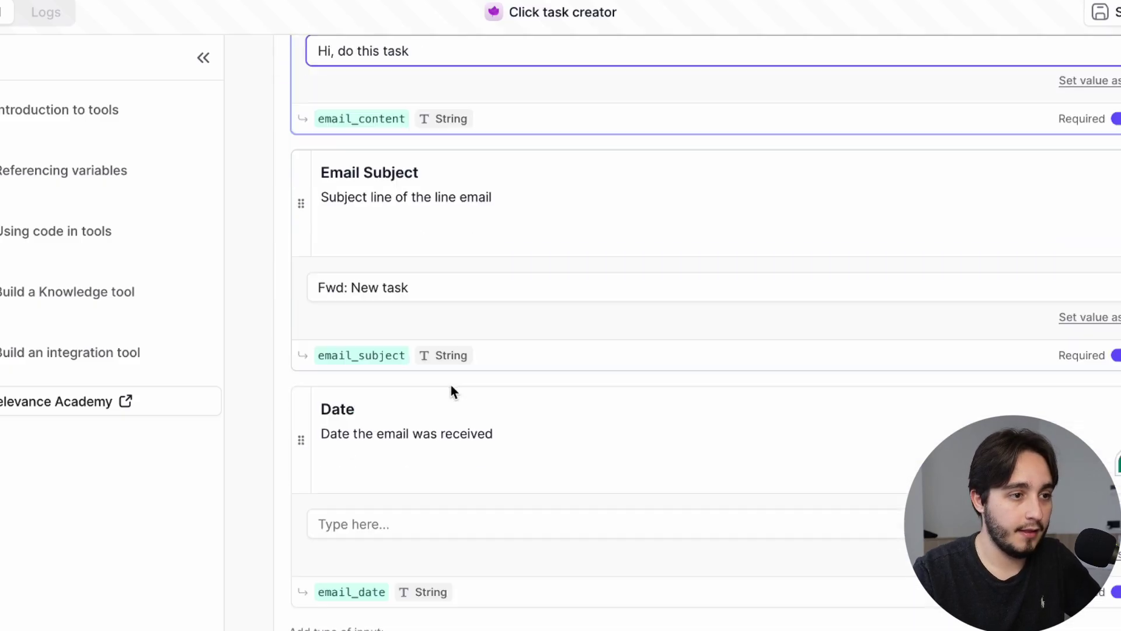
{"action": "left_click", "coordinate": [380, 272]}
{"action": "type", "text": "random"}
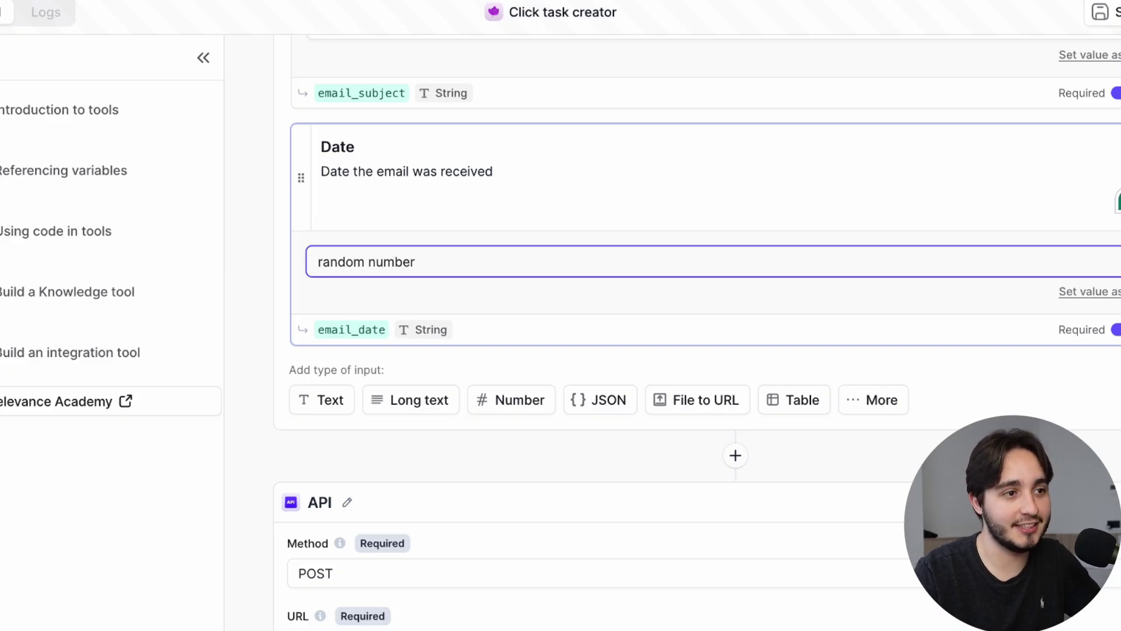
{"action": "type", "text": " number"}
{"action": "left_click", "coordinate": [531, 130]}
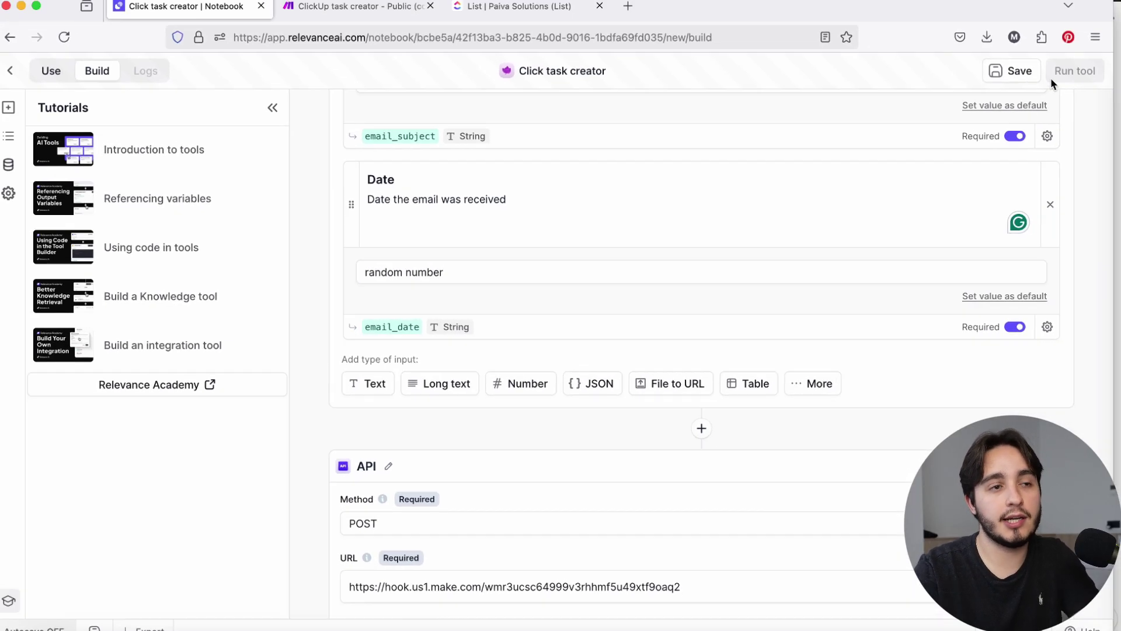
- Check the API step's response and the tool output of the run
{"action": "scroll", "coordinate": [1052, 94], "scroll_direction": "down", "scroll_amount": 15}
{"action": "scroll", "coordinate": [1019, 155], "scroll_direction": "up", "scroll_amount": 3}
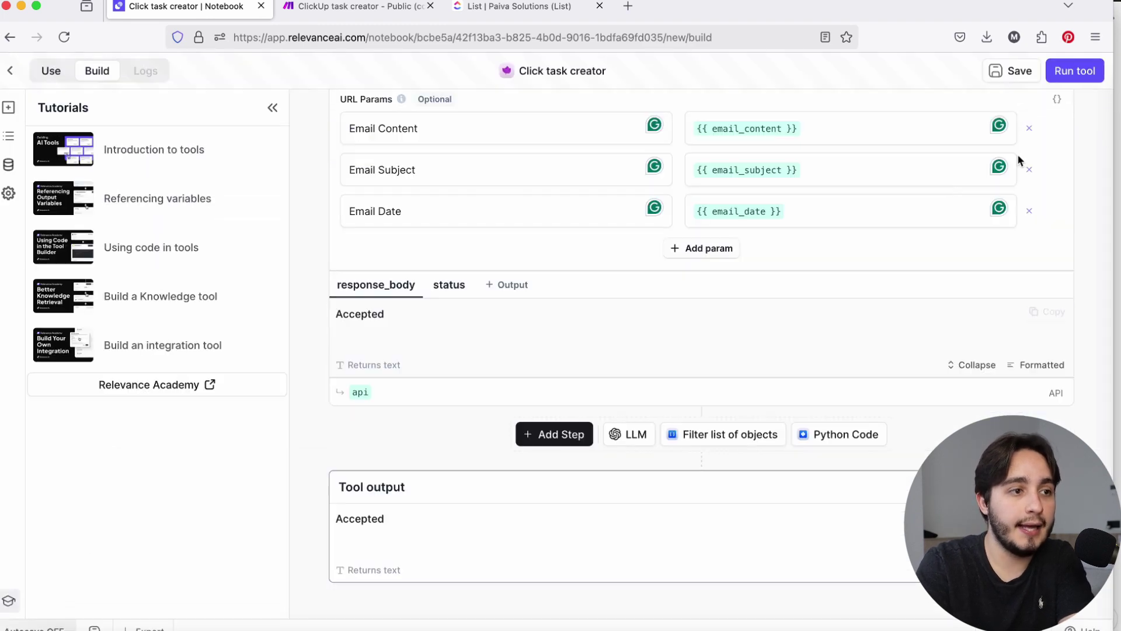
{"action": "left_click_drag", "start_coordinate": [405, 519], "coordinate": [301, 501]}
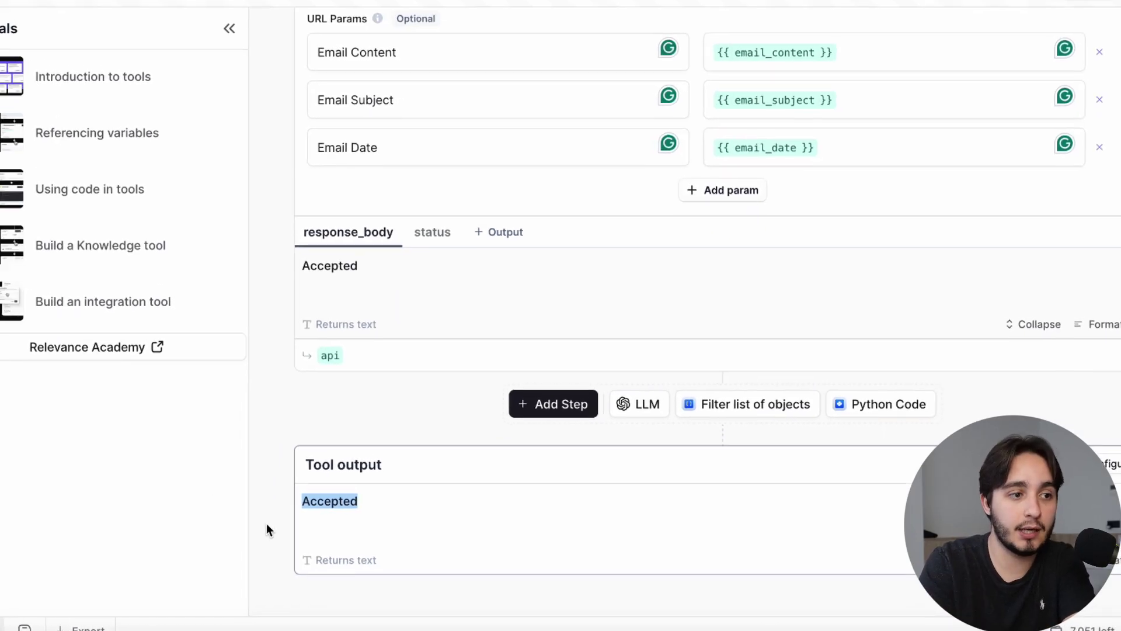
- Switch to Make and inspect the email fields received in the Webhooks module's output bundle
{"action": "left_click", "coordinate": [351, 6]}
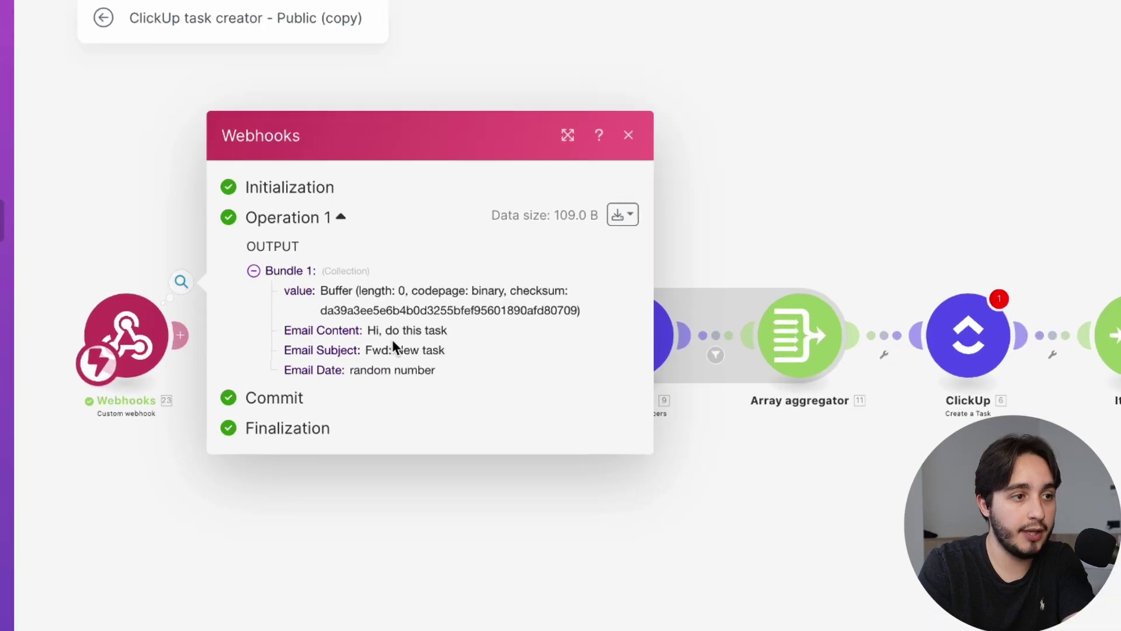
{"action": "left_click_drag", "start_coordinate": [289, 333], "coordinate": [459, 379]}
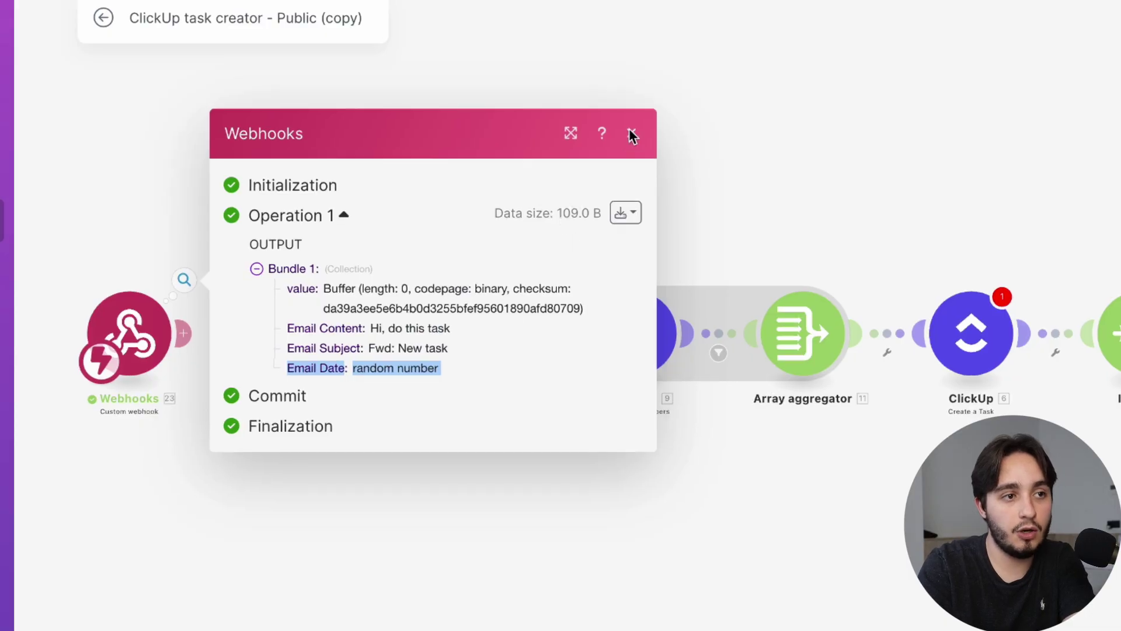
{"action": "left_click", "coordinate": [632, 134]}
- In the OpenAI module's User message, map the webhook's Email Content and Email Date between the respective quotation marks
{"action": "left_click", "coordinate": [296, 336]}
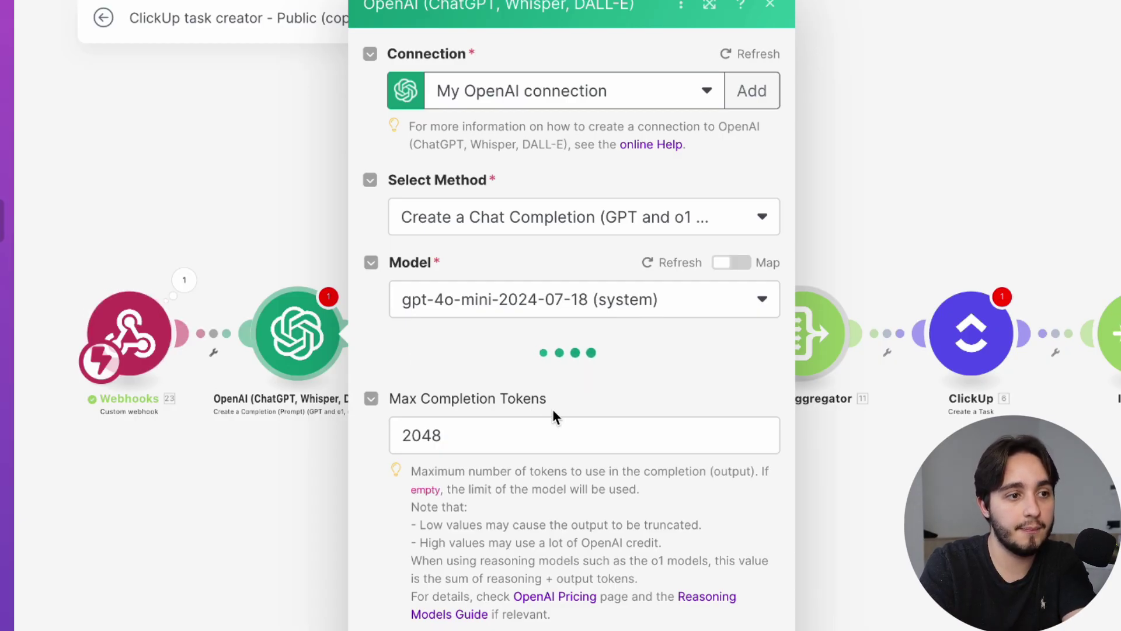
{"action": "scroll", "coordinate": [552, 416], "scroll_direction": "down", "scroll_amount": 5}
{"action": "scroll", "coordinate": [545, 359], "scroll_direction": "down", "scroll_amount": 5}
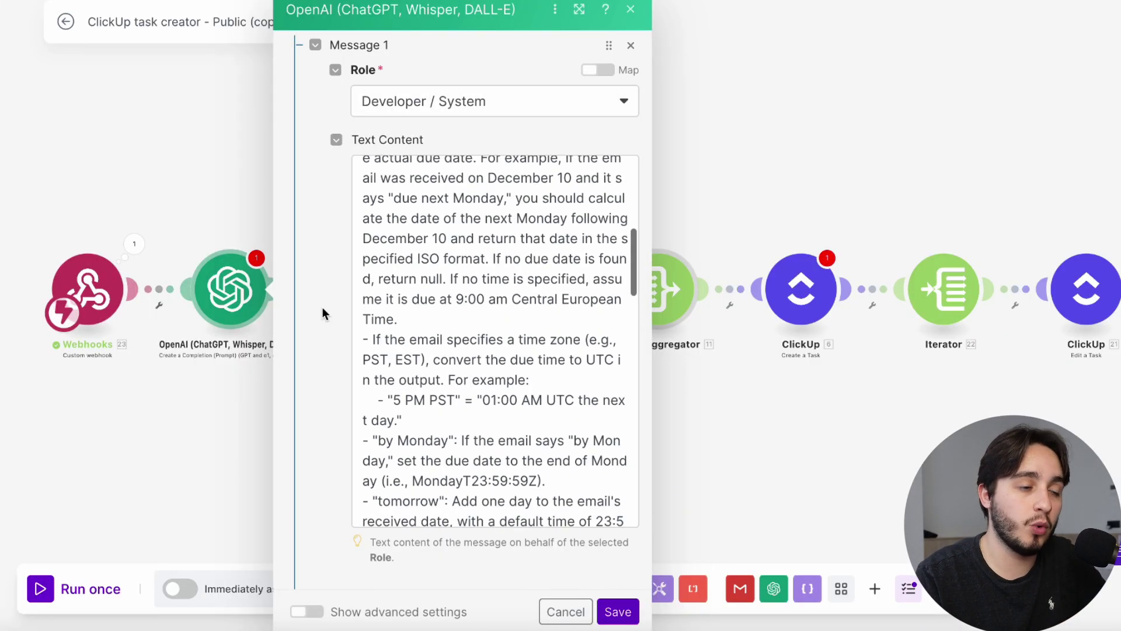
{"action": "scroll", "coordinate": [324, 306], "scroll_direction": "down", "scroll_amount": 10}
{"action": "left_click", "coordinate": [411, 130]}
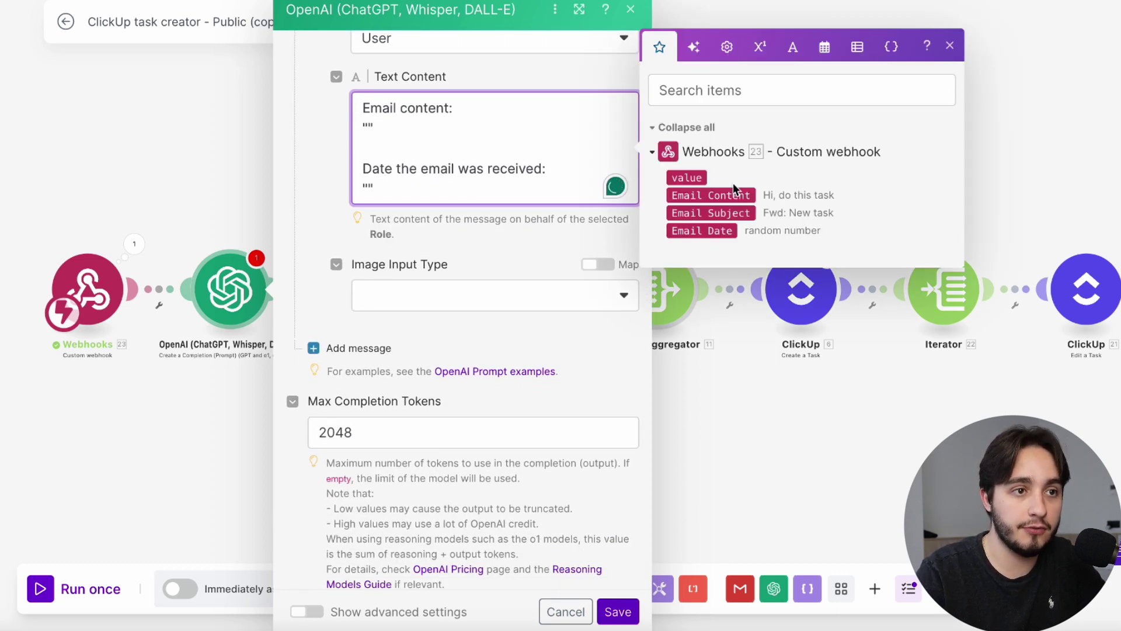
{"action": "left_click", "coordinate": [707, 195]}
{"action": "left_click", "coordinate": [367, 187]}
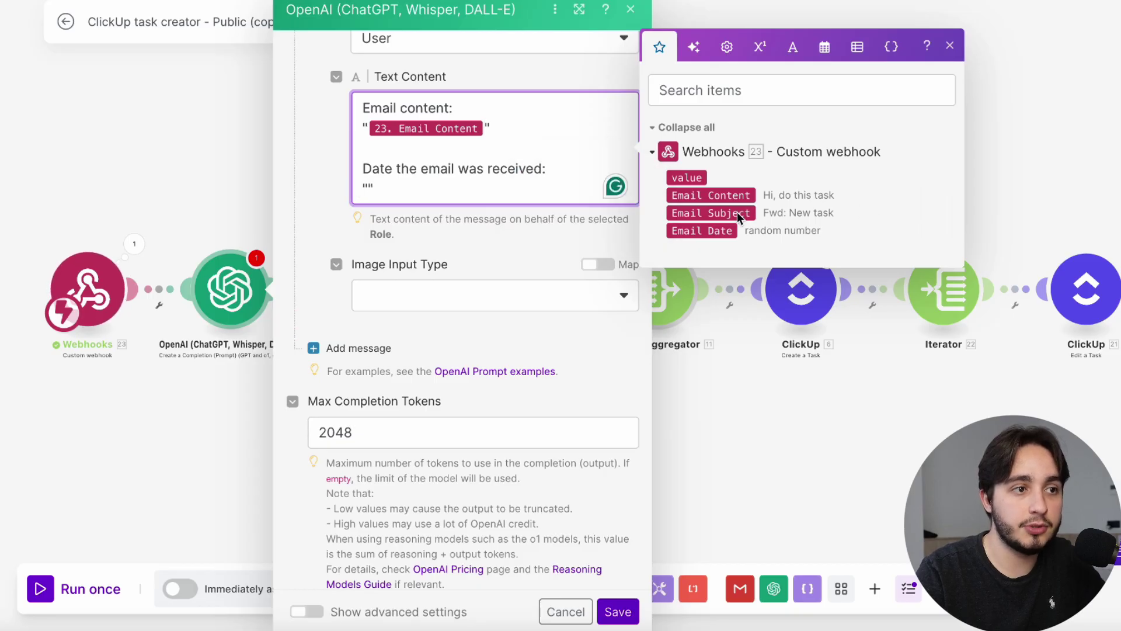
{"action": "left_click", "coordinate": [689, 230]}
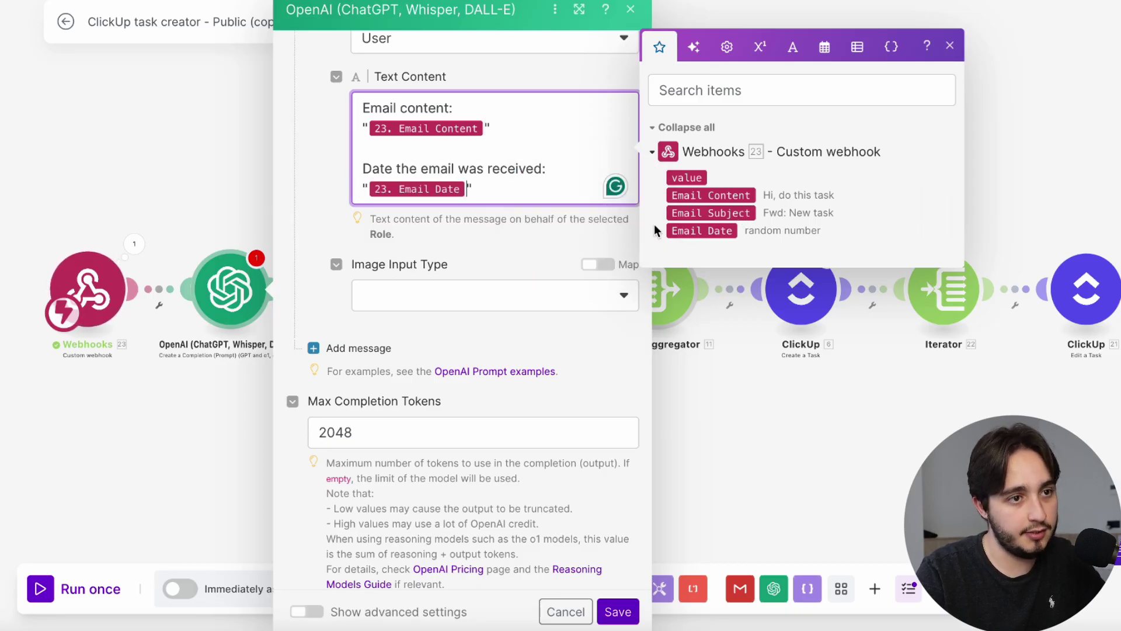
{"action": "left_click", "coordinate": [703, 407]}
- In the ClickUp Create a Task module, replace the Task Name mapping with the webhook's Email Subject
{"action": "left_click", "coordinate": [785, 285]}
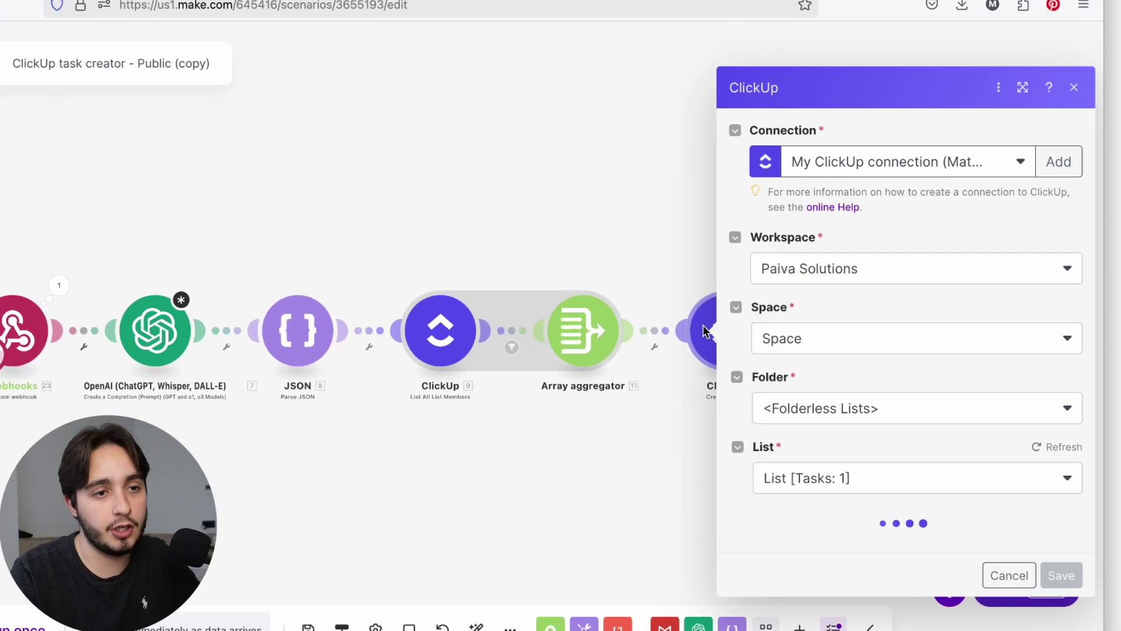
{"action": "scroll", "coordinate": [1010, 378], "scroll_direction": "down", "scroll_amount": 5}
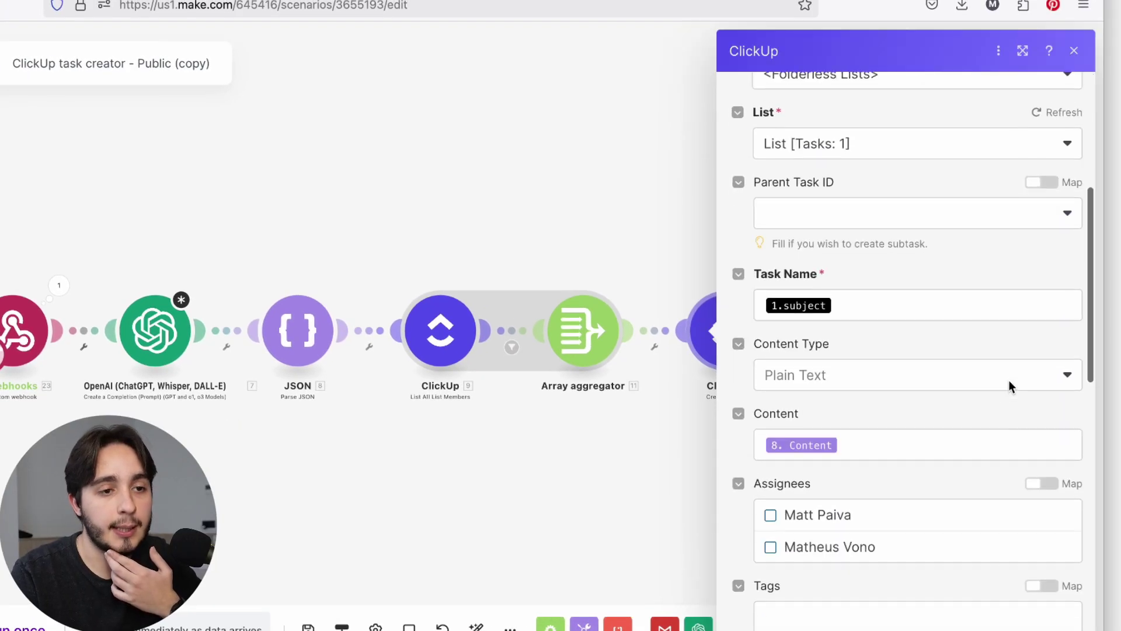
{"action": "left_click", "coordinate": [888, 300]}
{"action": "key", "text": "BackSpace"}
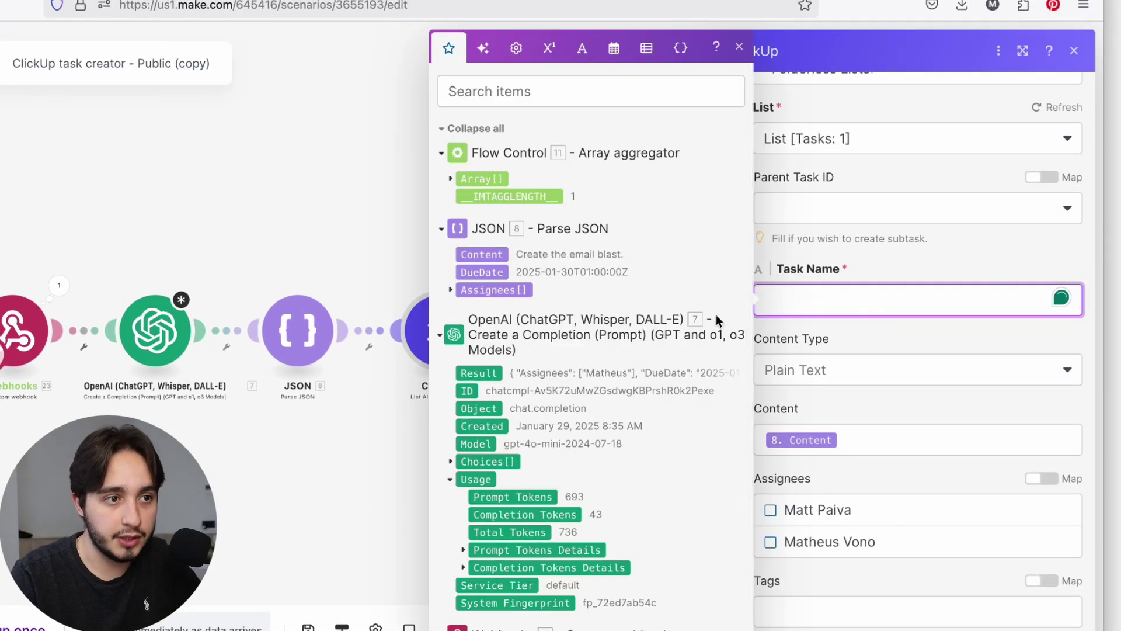
{"action": "scroll", "coordinate": [466, 279], "scroll_direction": "down", "scroll_amount": 3}
{"action": "scroll", "coordinate": [466, 278], "scroll_direction": "up", "scroll_amount": 1}
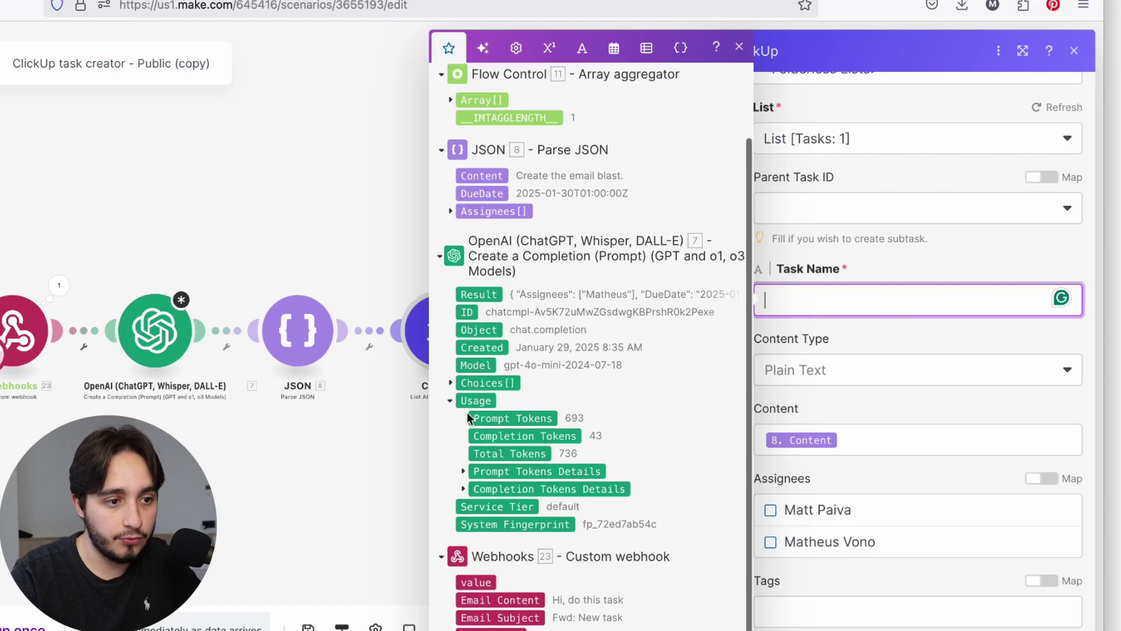
{"action": "left_click", "coordinate": [521, 617]}
- Map the webhook's Email Date to the ClickUp task's Start Date
{"action": "left_click", "coordinate": [988, 460]}
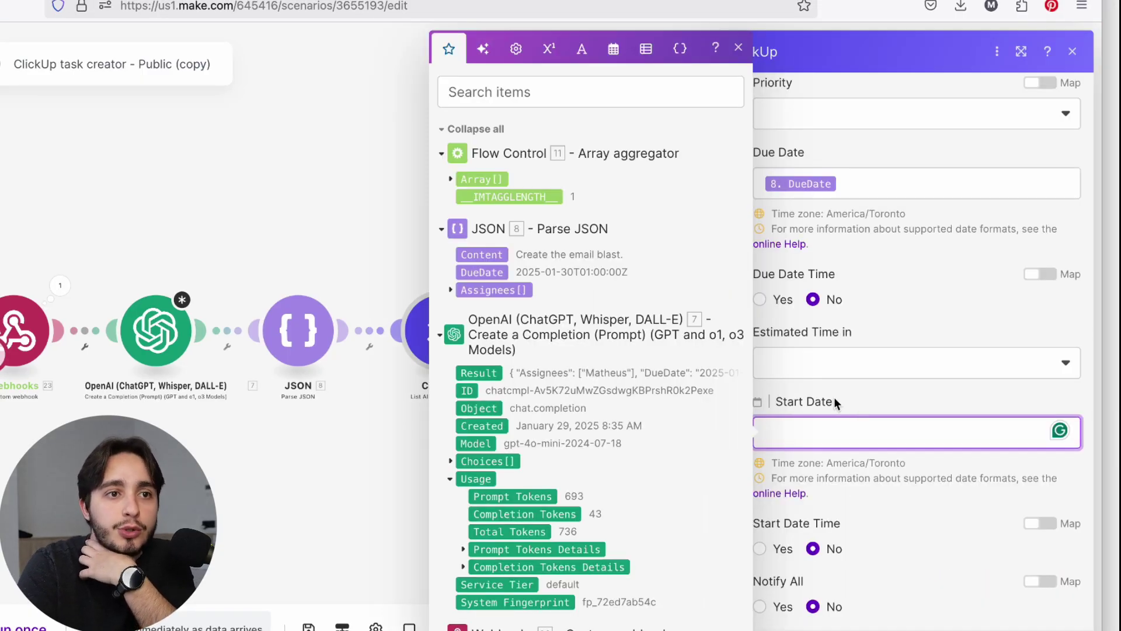
{"action": "scroll", "coordinate": [836, 400], "scroll_direction": "up", "scroll_amount": 10}
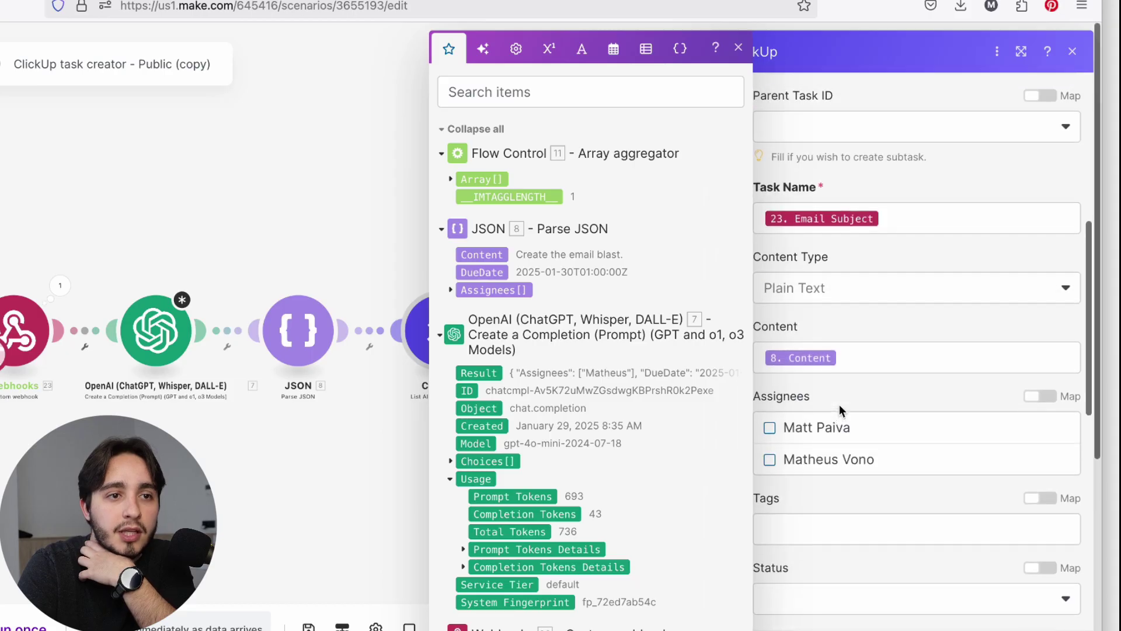
{"action": "scroll", "coordinate": [839, 404], "scroll_direction": "down", "scroll_amount": 8}
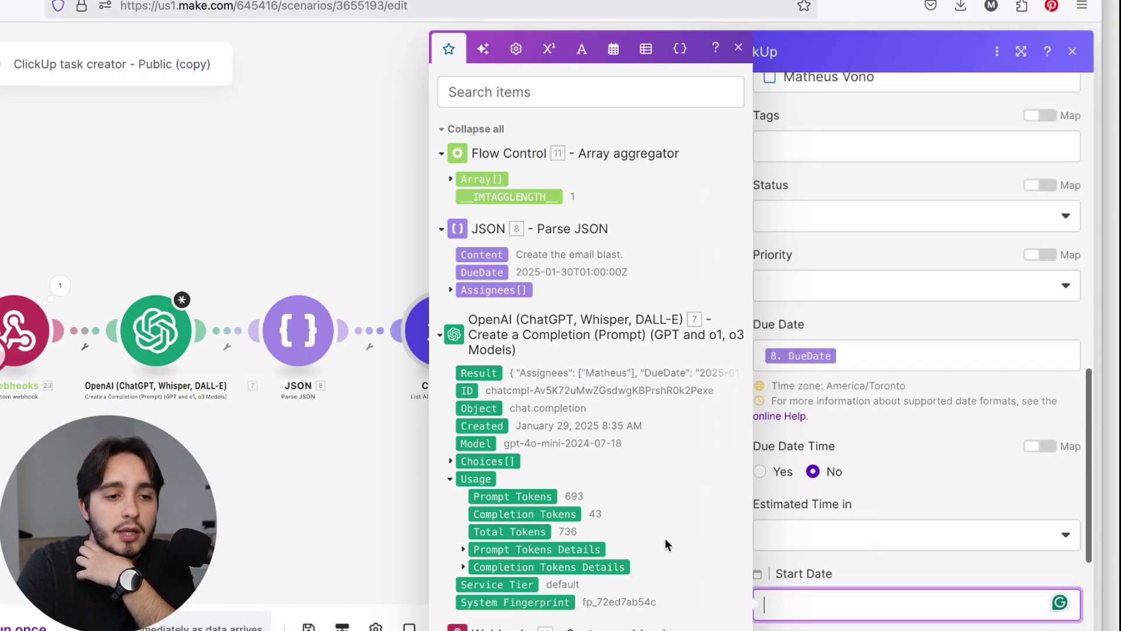
{"action": "scroll", "coordinate": [665, 538], "scroll_direction": "down", "scroll_amount": 3}
{"action": "left_click", "coordinate": [493, 628]}
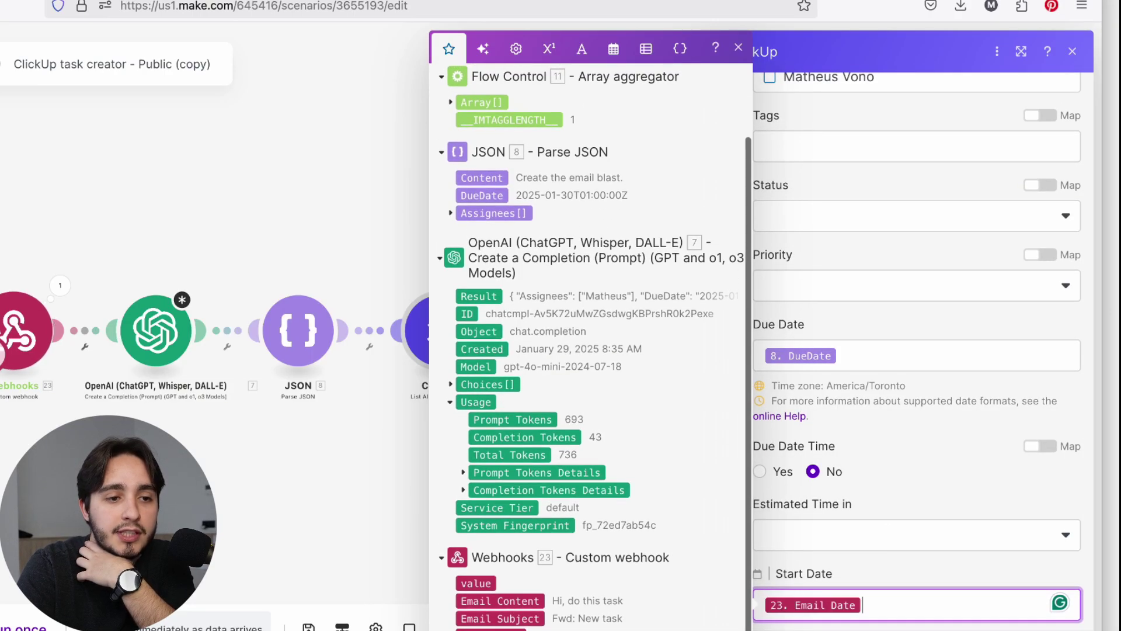
- Clear the Start Date mapping in the ClickUp Create a Task module and close its settings
{"action": "key", "text": "BackSpace"}
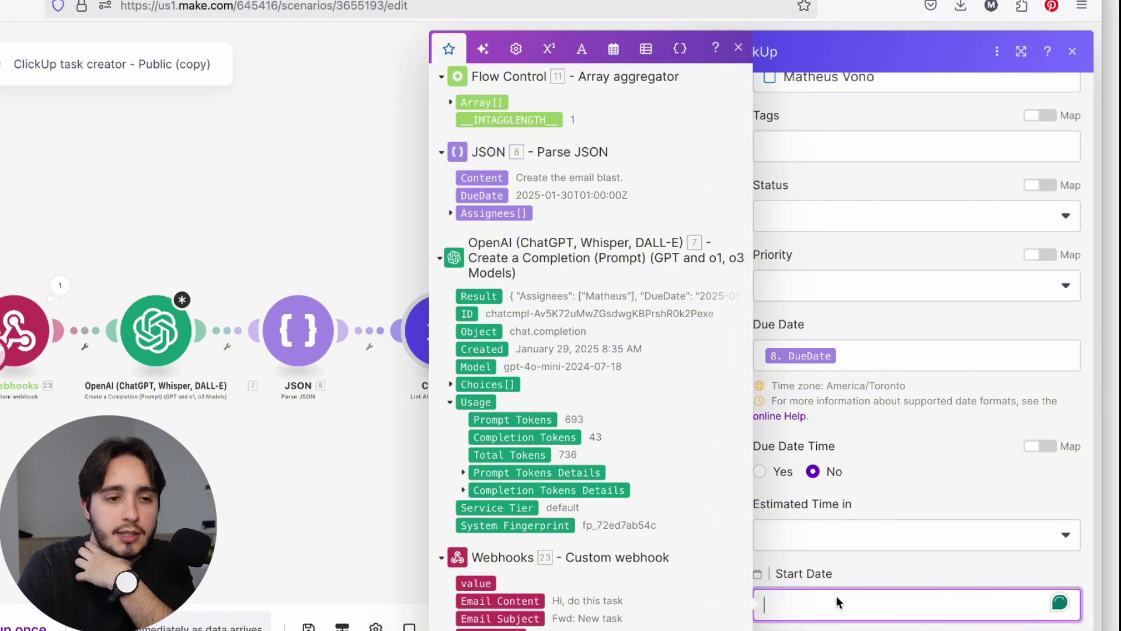
{"action": "key", "text": "Escape"}
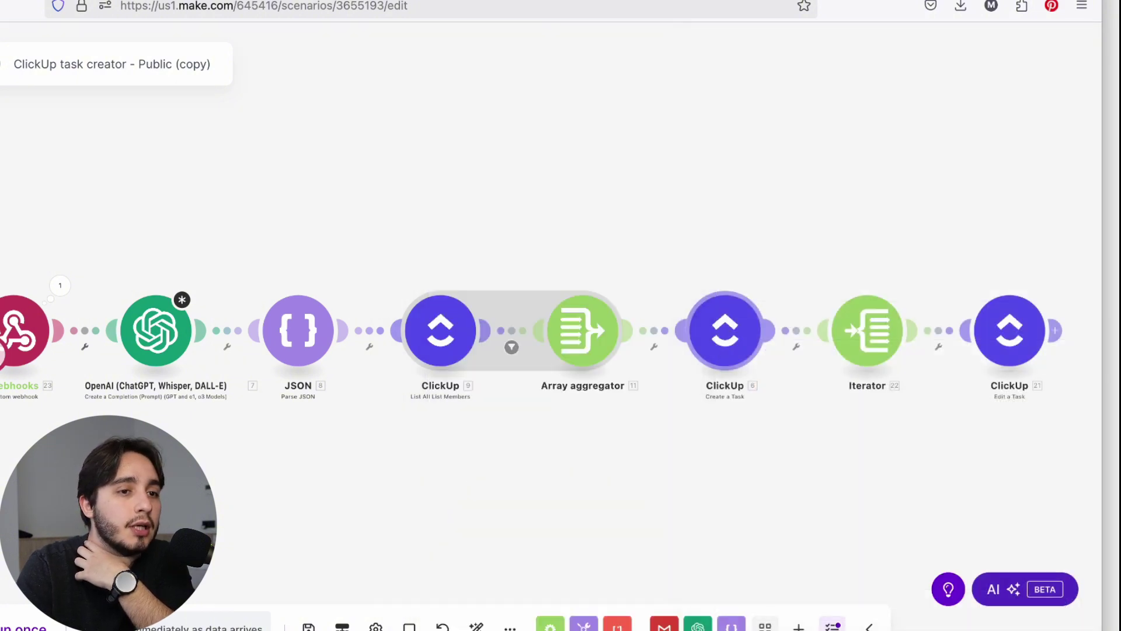
- Review the due-date rules in the OpenAI module's system message, and save the scenario
{"action": "left_click", "coordinate": [170, 327]}
{"action": "scroll", "coordinate": [308, 413], "scroll_direction": "down", "scroll_amount": 10}
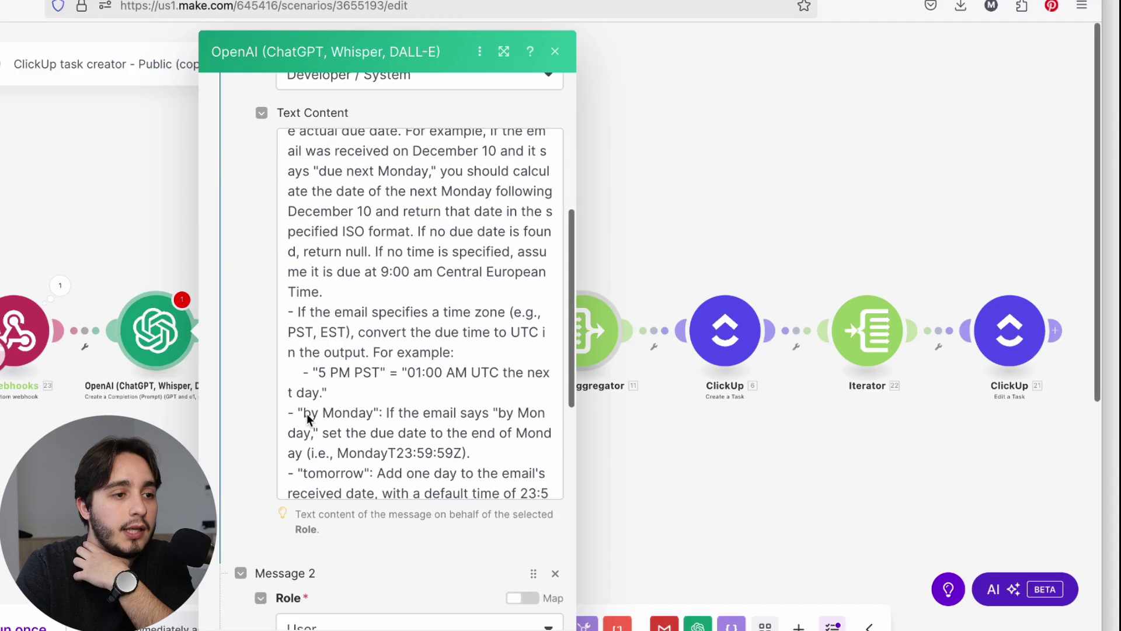
{"action": "key", "text": "Escape"}
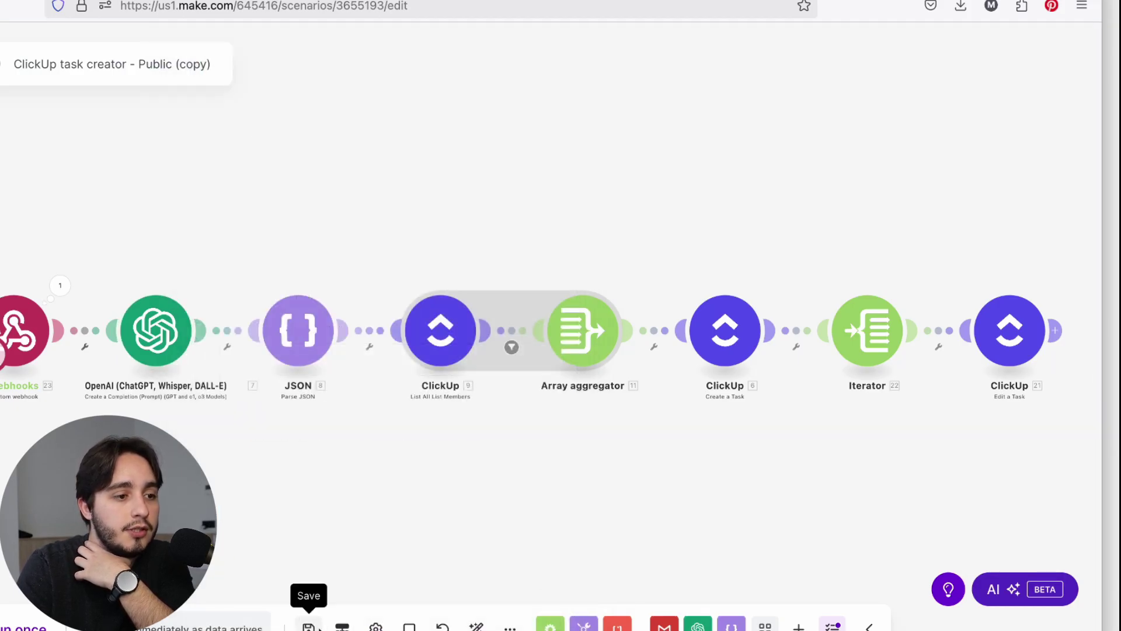
{"action": "left_click", "coordinate": [309, 626]}
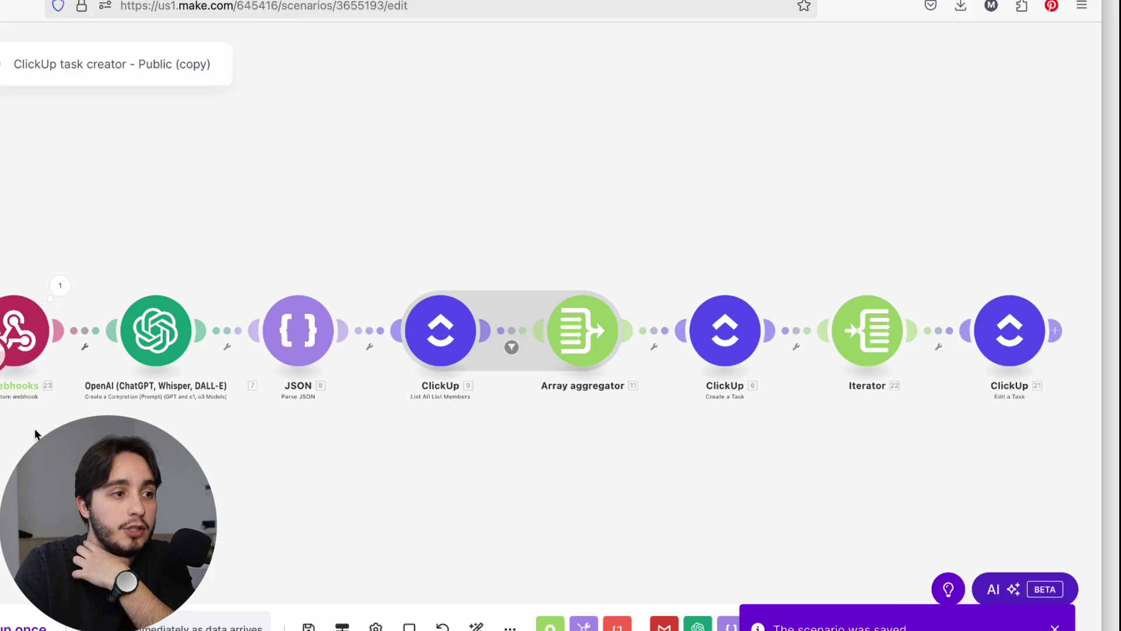
- Switch to Relevance AI and save the Click task creator tool
{"action": "left_click", "coordinate": [175, 6]}
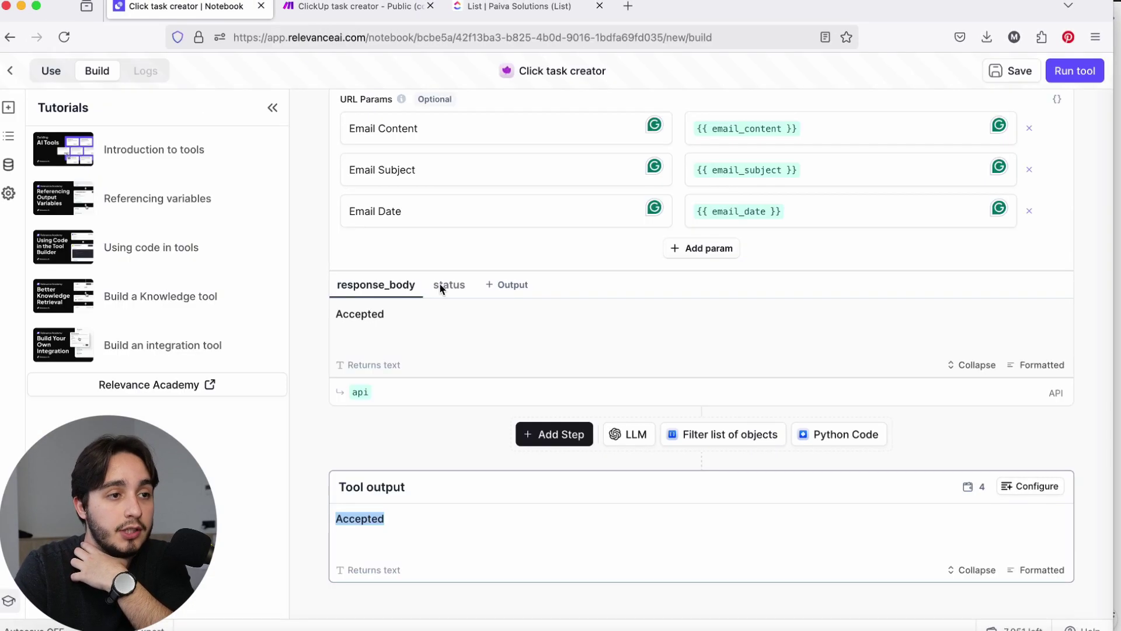
{"action": "scroll", "coordinate": [876, 304], "scroll_direction": "up", "scroll_amount": 20}
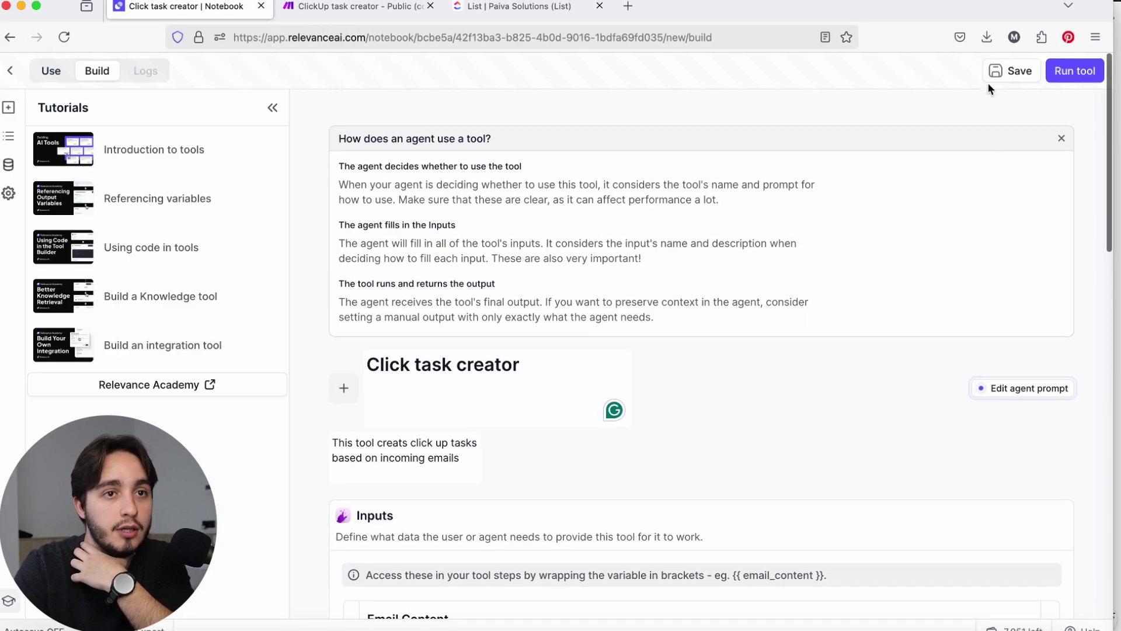
{"action": "left_click", "coordinate": [993, 80]}
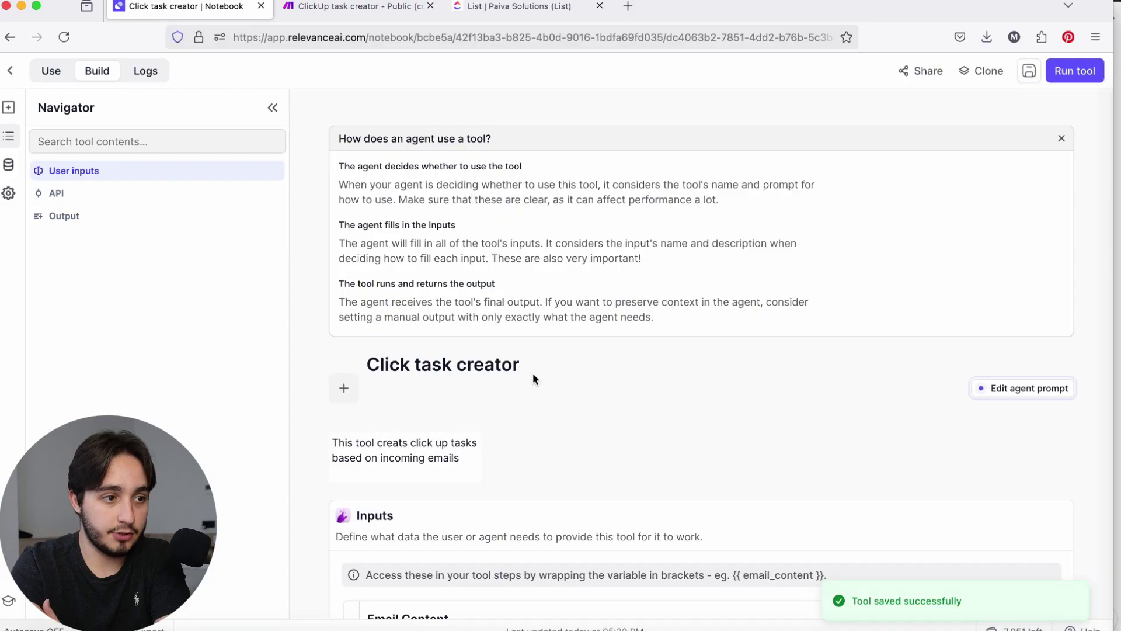
- Open the tool's agent prompt for editing and copy the description "This tool creats click up tasks based on incoming emails" into it
{"action": "scroll", "coordinate": [346, 397], "scroll_direction": "down", "scroll_amount": 3}
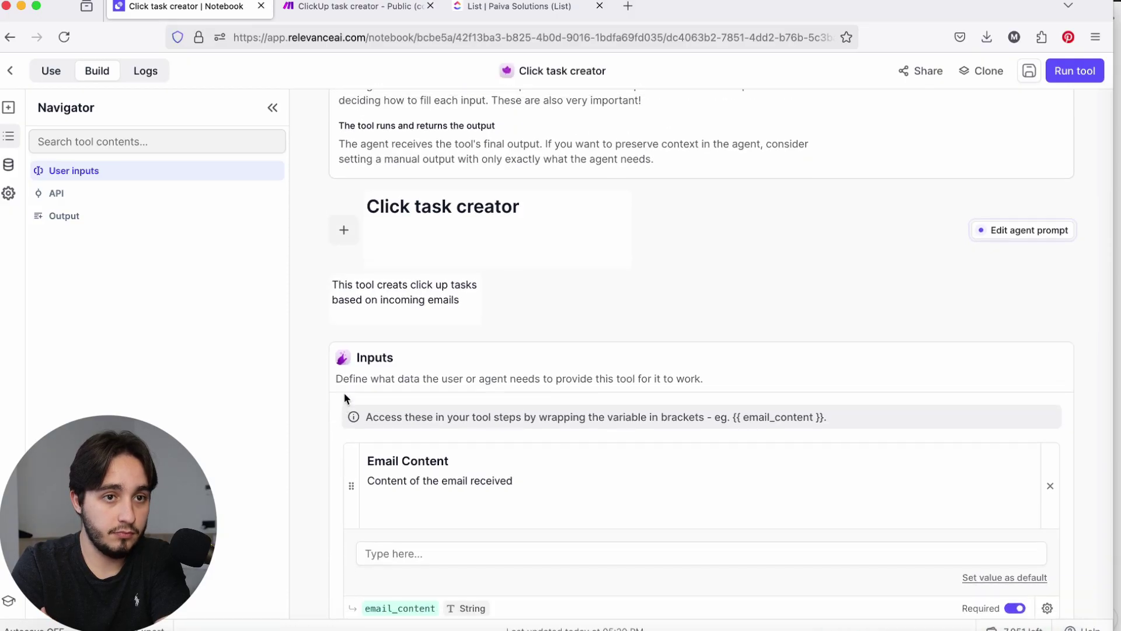
{"action": "left_click", "coordinate": [1045, 231]}
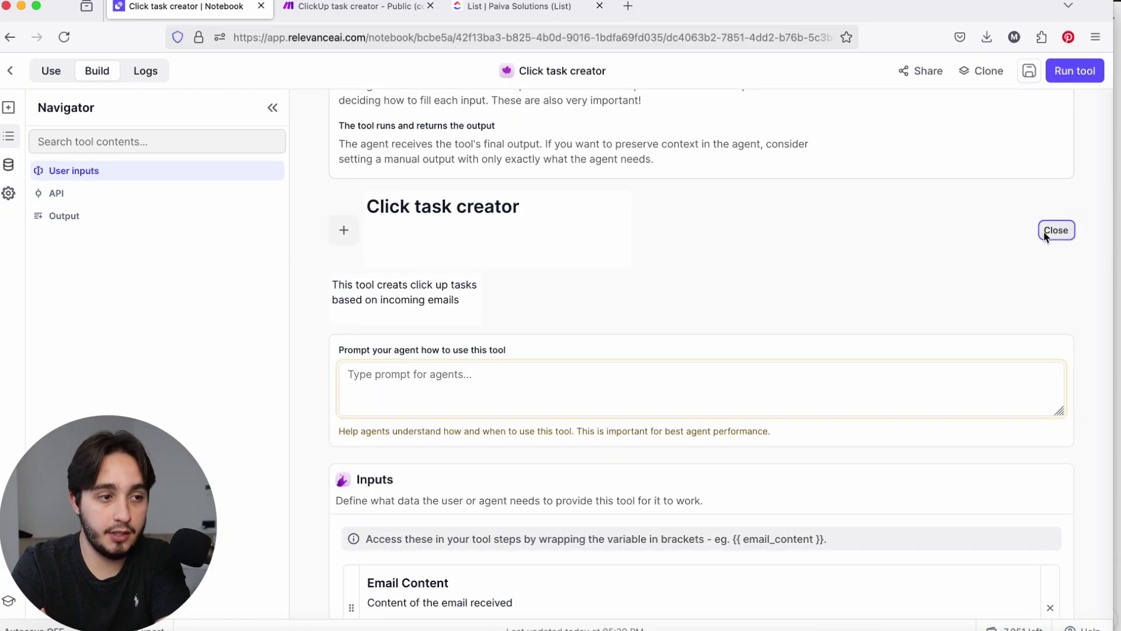
{"action": "left_click", "coordinate": [518, 408]}
{"action": "left_click_drag", "start_coordinate": [467, 303], "coordinate": [367, 294]}
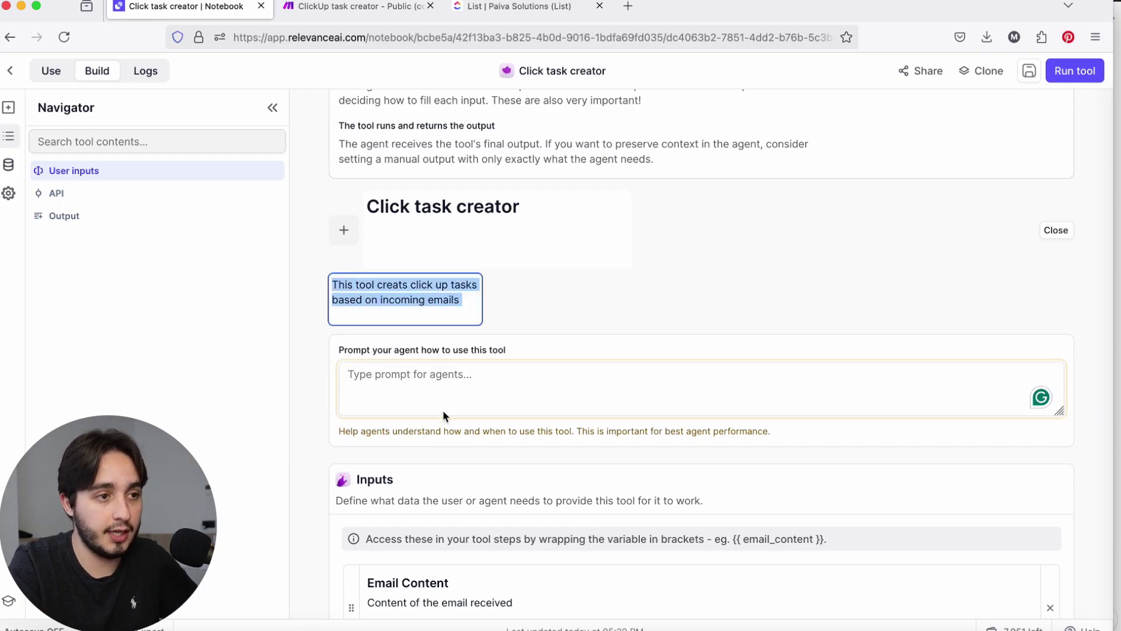
{"action": "left_click", "coordinate": [438, 382]}
{"action": "type", "text": "This tool creats click up tasks based on incoming emails"}
- Correct the misspelled "creats" to "creates" in both the agent prompt and the tool description
{"action": "mouse_move", "coordinate": [403, 375]}
{"action": "left_click", "coordinate": [413, 418]}
{"action": "left_click", "coordinate": [400, 288]}
{"action": "left_click", "coordinate": [403, 285]}
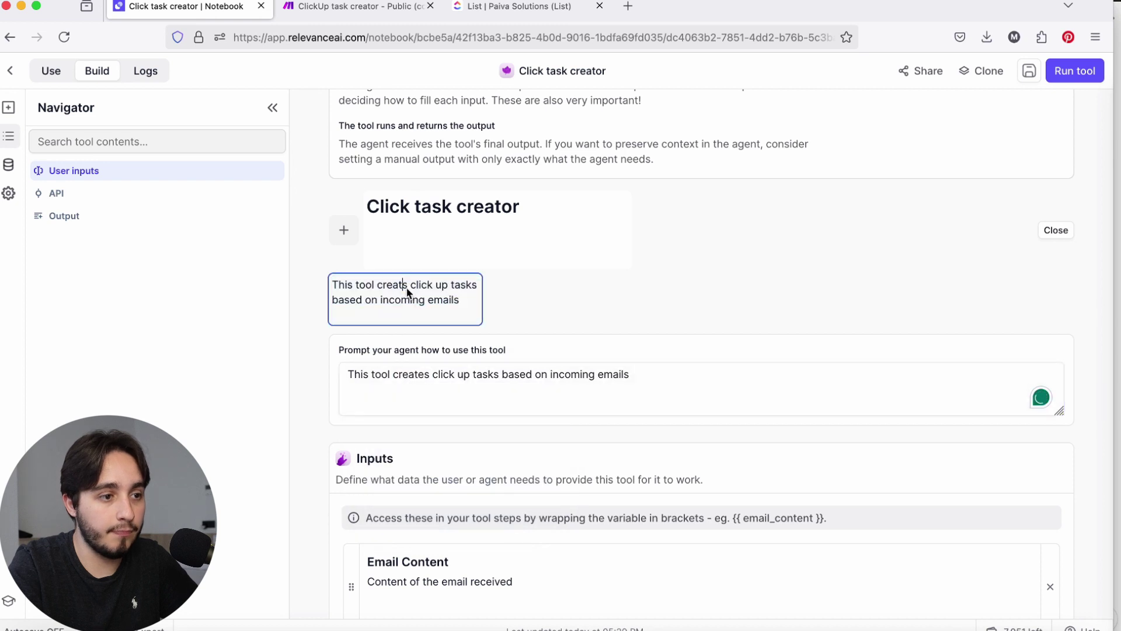
{"action": "type", "text": "e"}
- End the agent prompt's first sentence with a period and append "When an email assigned a task to the receiver, use this tool"
{"action": "left_click", "coordinate": [642, 391]}
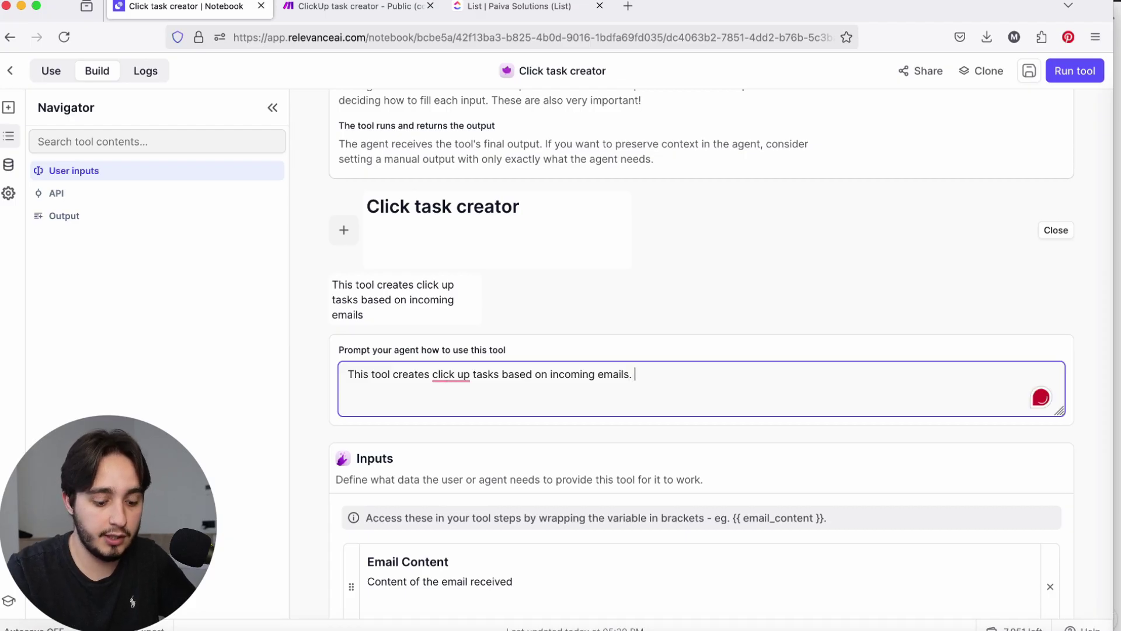
{"action": "type", "text": "When an emai"}
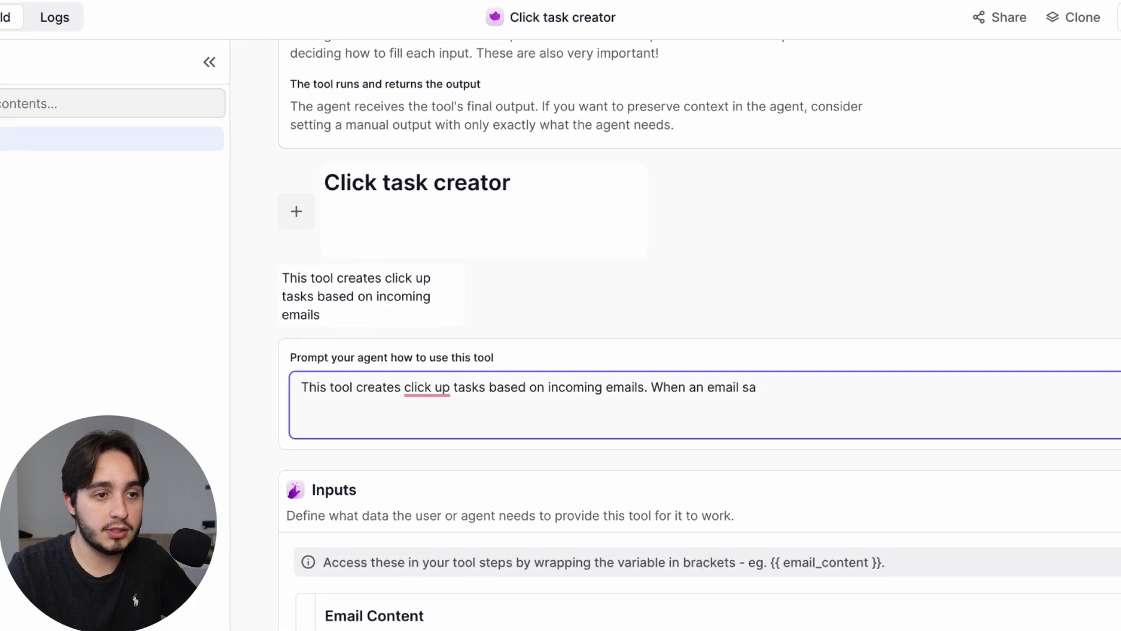
{"action": "type", "text": "l assignes a ta"}
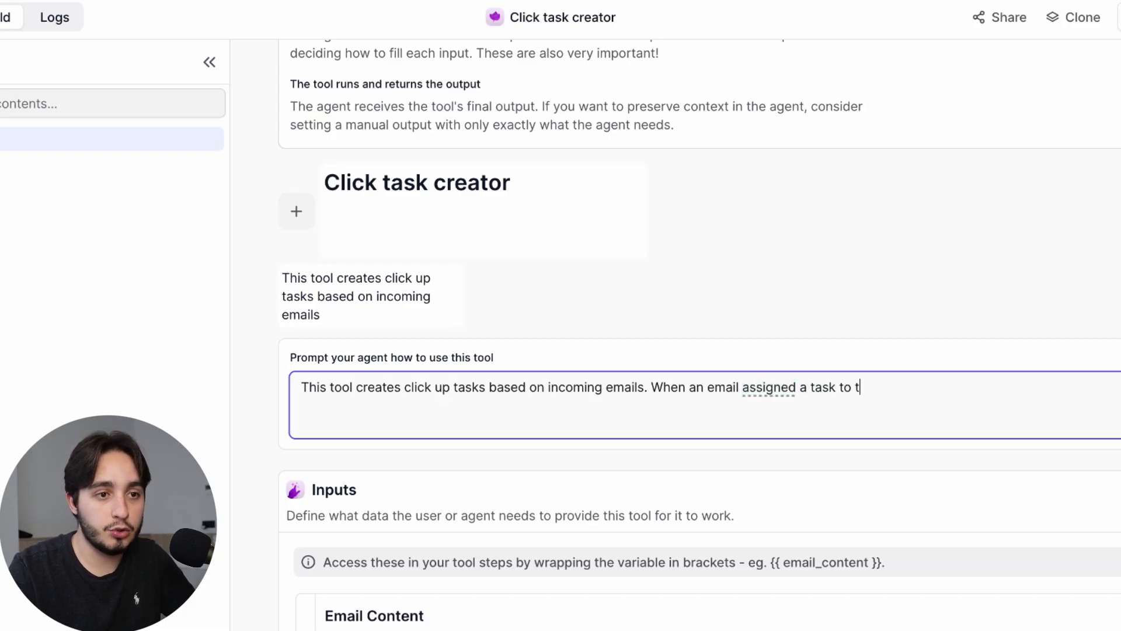
{"action": "type", "text": "sk to the receives"}
{"action": "key", "text": "BackSpace"}
{"action": "type", "text": "r, "}
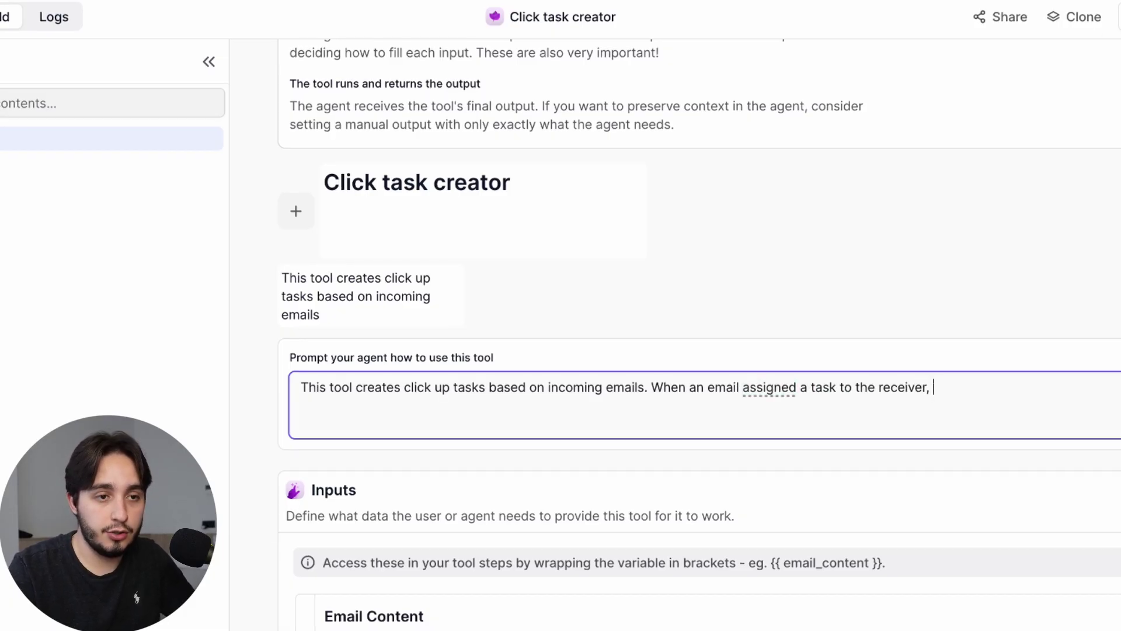
{"action": "type", "text": "use this tool"}
- Correct the agent prompt to "assigns" and "click-up", add the closing period, and save the tool
{"action": "mouse_move", "coordinate": [769, 387]}
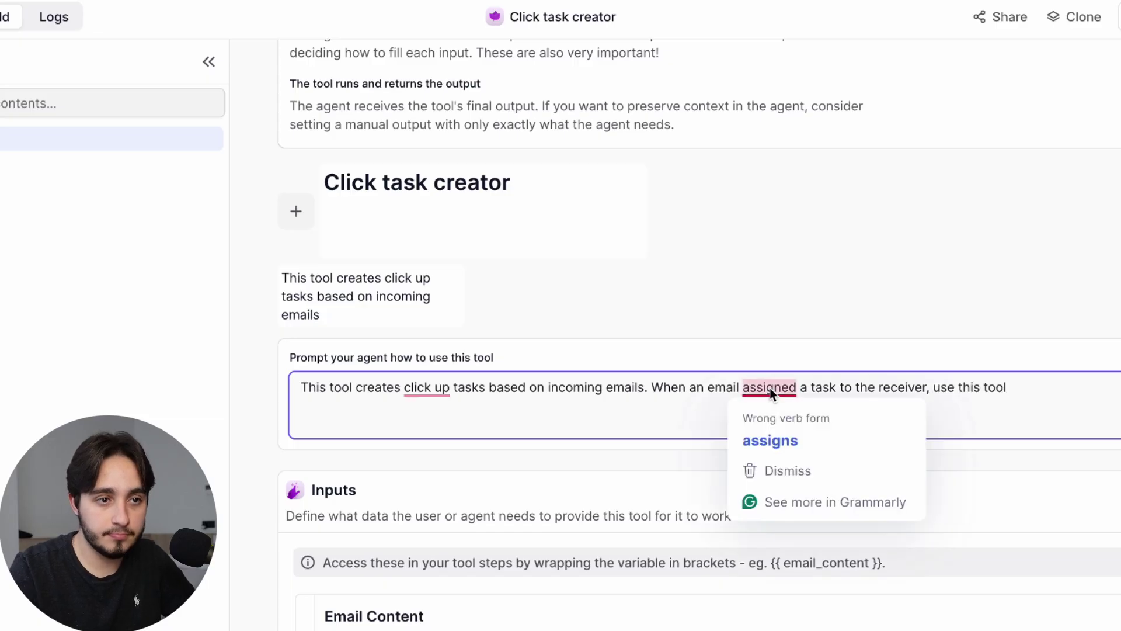
{"action": "left_click", "coordinate": [768, 439]}
{"action": "mouse_move", "coordinate": [438, 396]}
{"action": "left_click", "coordinate": [436, 440]}
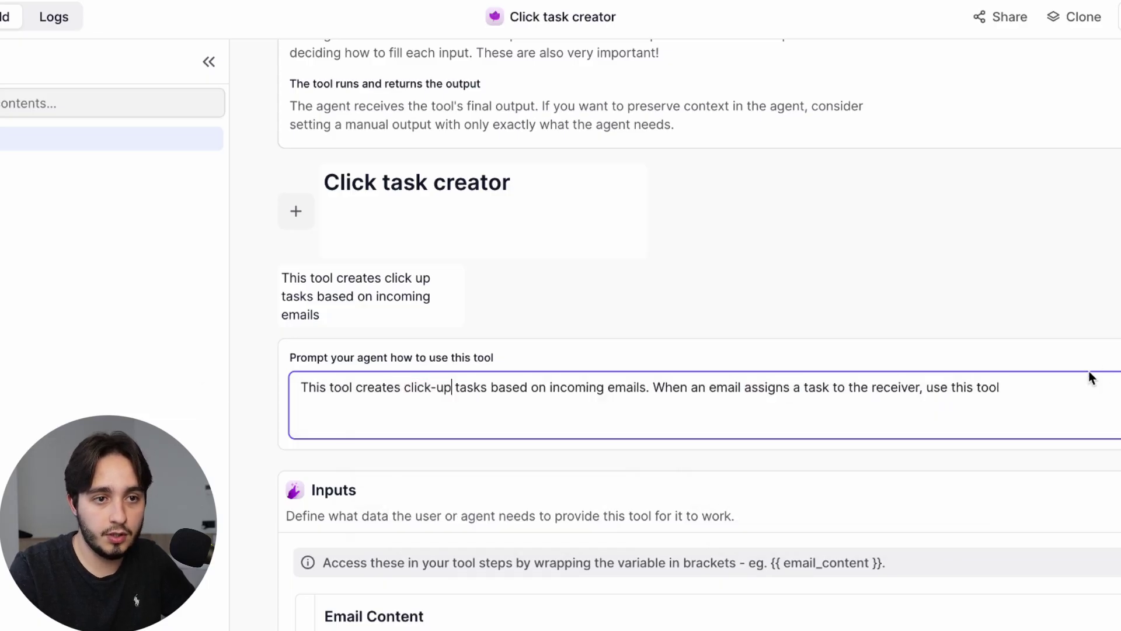
{"action": "key", "text": "BackSpace"}
{"action": "type", "text": "."}
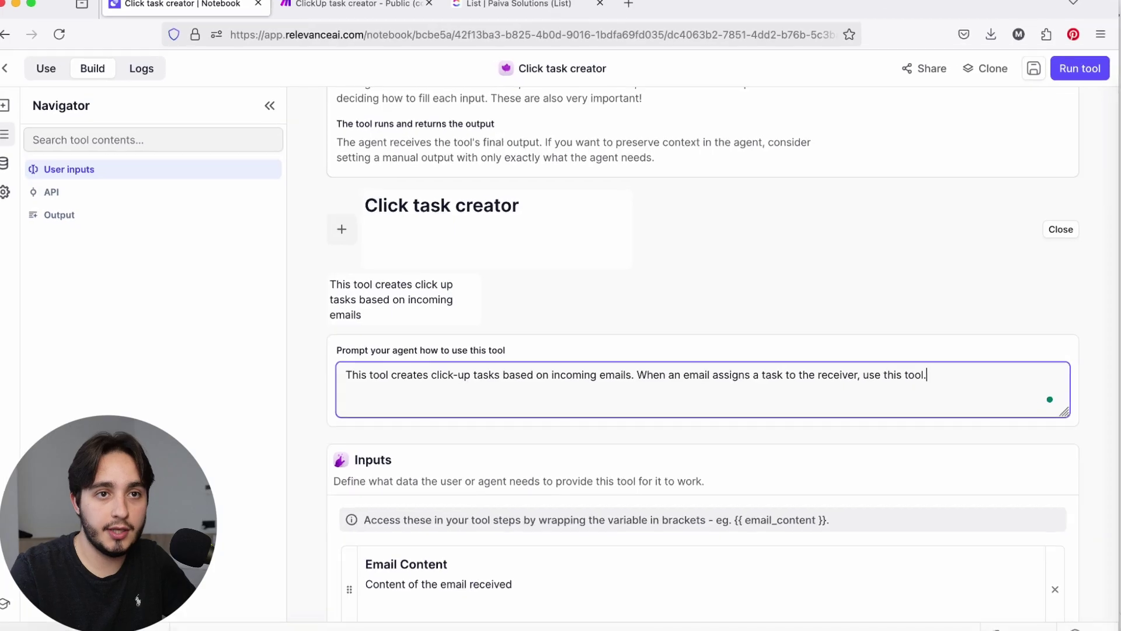
{"action": "left_click", "coordinate": [1029, 71]}
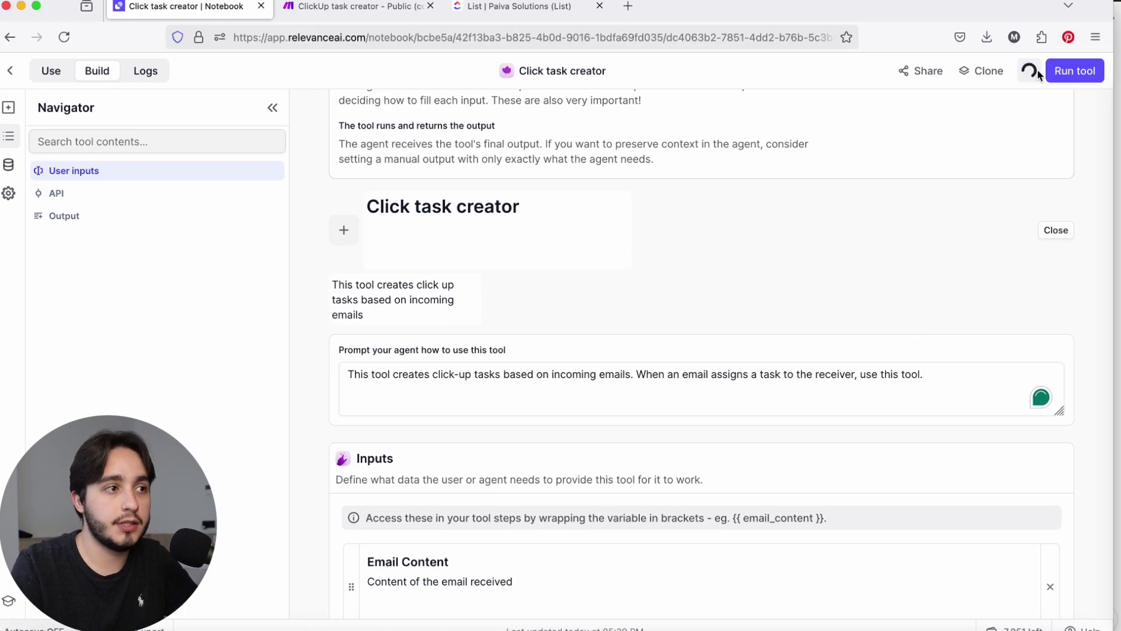
- Leave the tool editor, go to the Agents page and browse the agent template gallery
{"action": "left_click", "coordinate": [8, 71]}
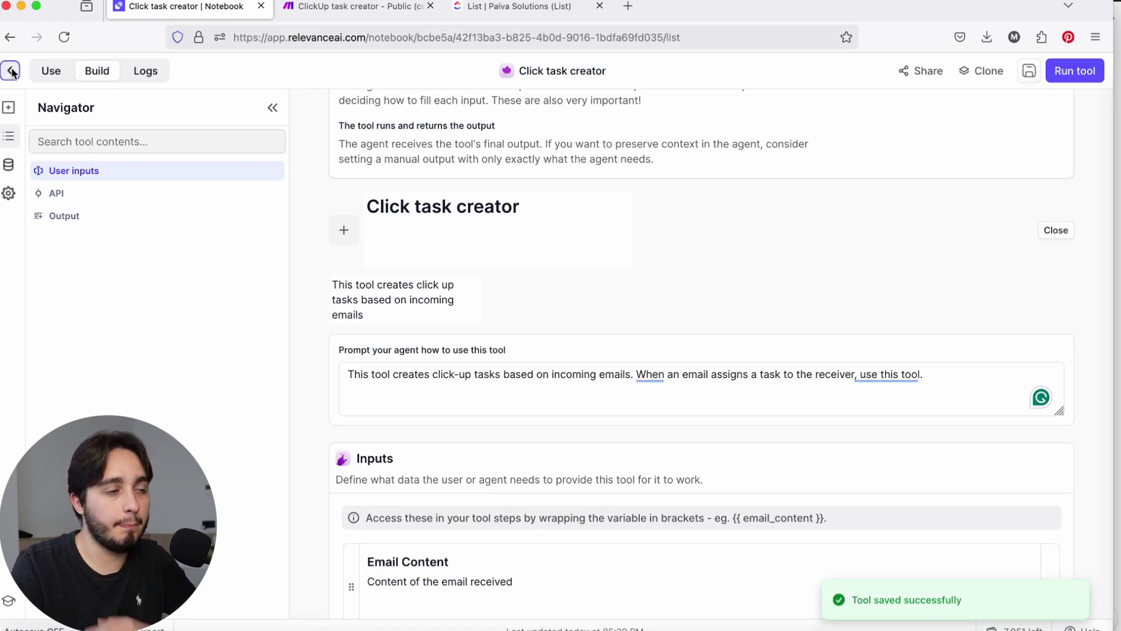
{"action": "left_click", "coordinate": [87, 225]}
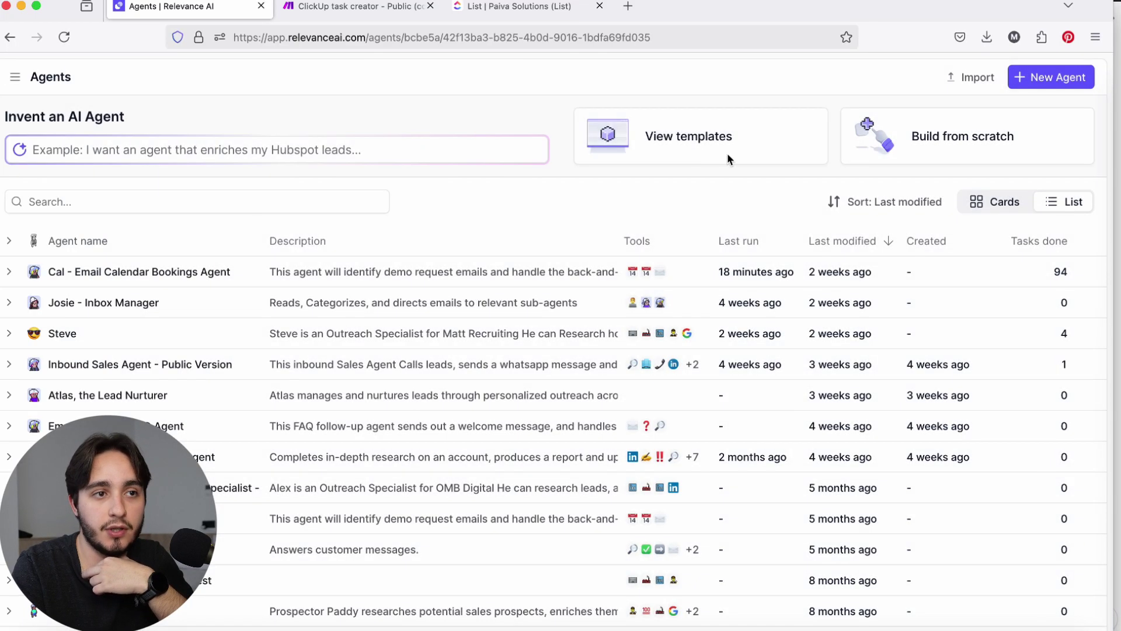
{"action": "left_click", "coordinate": [718, 143]}
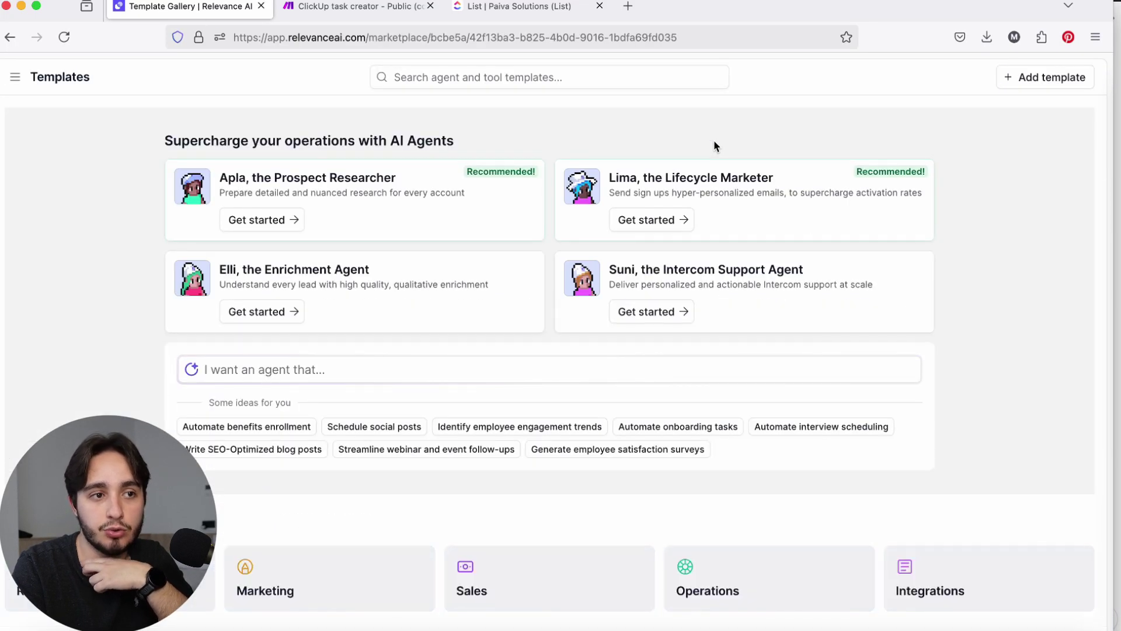
{"action": "scroll", "coordinate": [625, 218], "scroll_direction": "down", "scroll_amount": 5}
{"action": "scroll", "coordinate": [623, 212], "scroll_direction": "up", "scroll_amount": 3}
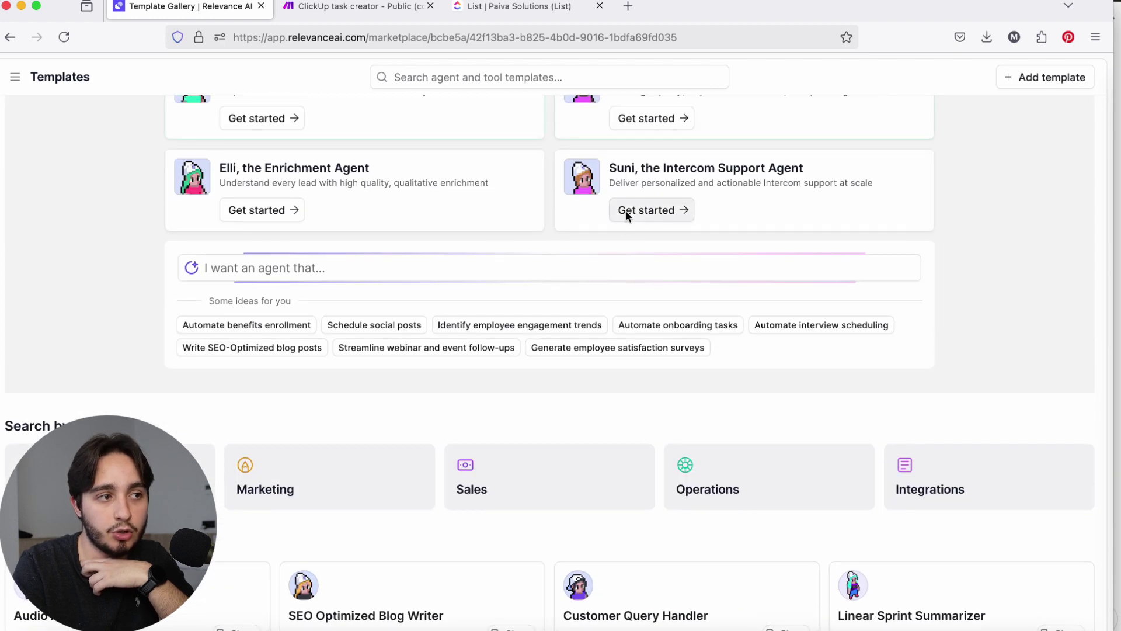
- Generate an agent that reads incoming emails, identifies the emails that are assigning a task and uses a tool to create that task on clickup
{"action": "left_click", "coordinate": [311, 272]}
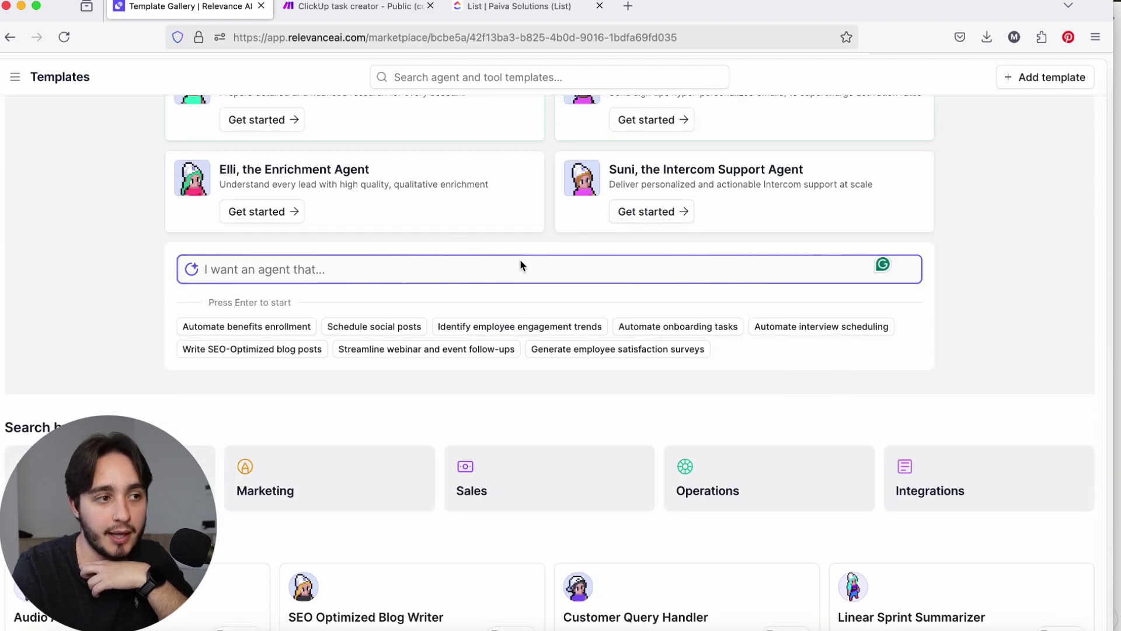
{"action": "scroll", "coordinate": [519, 263], "scroll_direction": "up", "scroll_amount": 2}
{"action": "scroll", "coordinate": [517, 263], "scroll_direction": "down", "scroll_amount": 3}
{"action": "scroll", "coordinate": [514, 263], "scroll_direction": "up", "scroll_amount": 2}
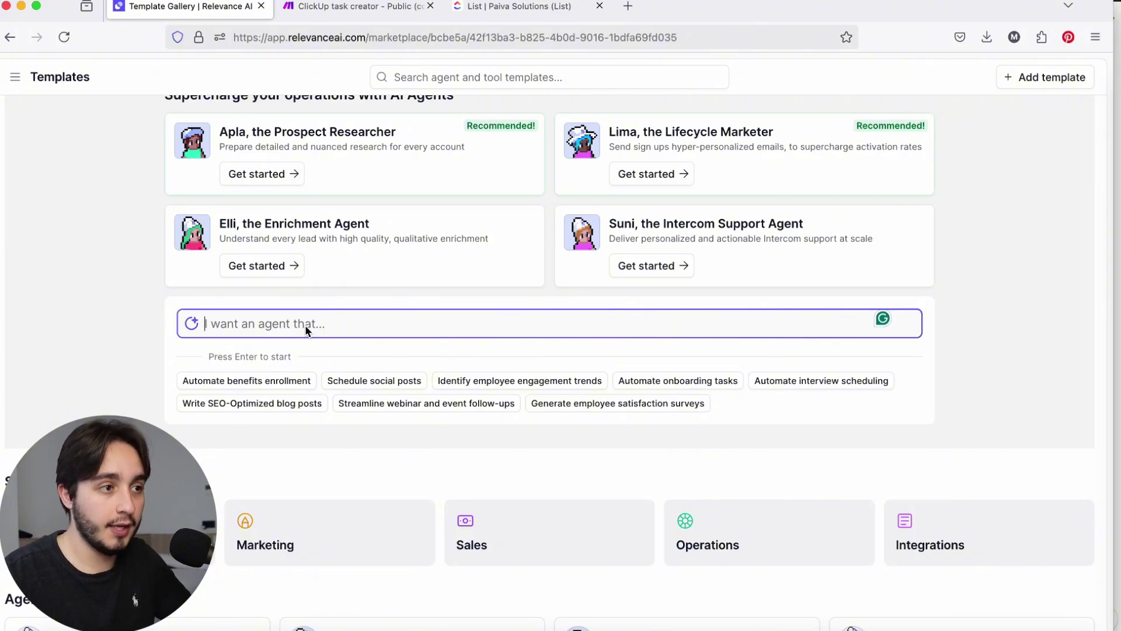
{"action": "type", "text": "I want an agent that reads in"}
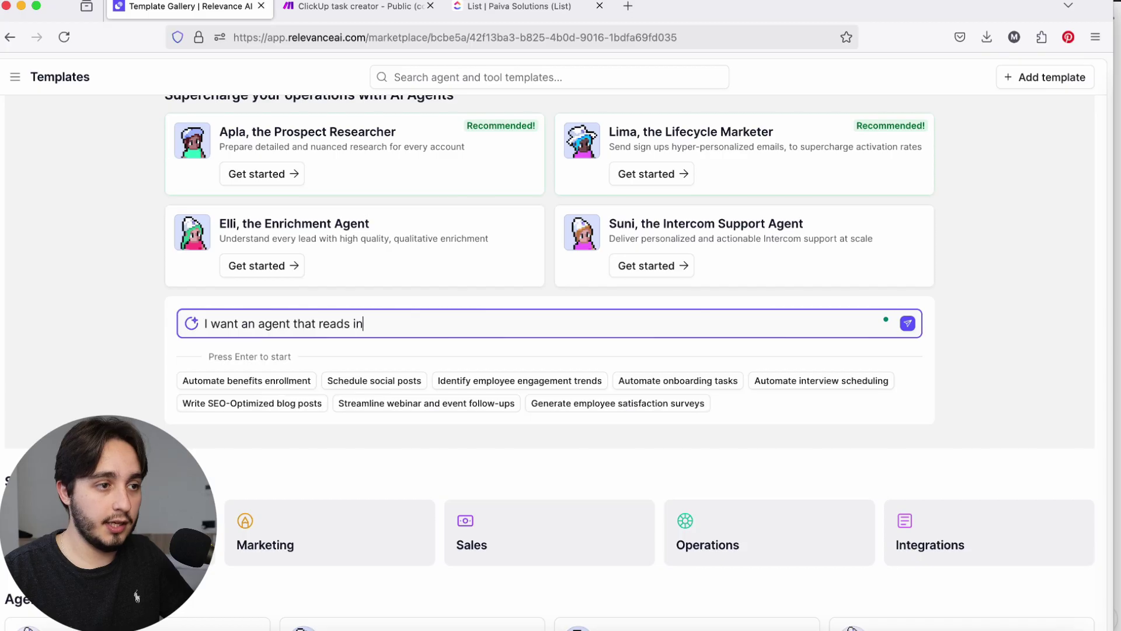
{"action": "type", "text": "coming emails, identifi"}
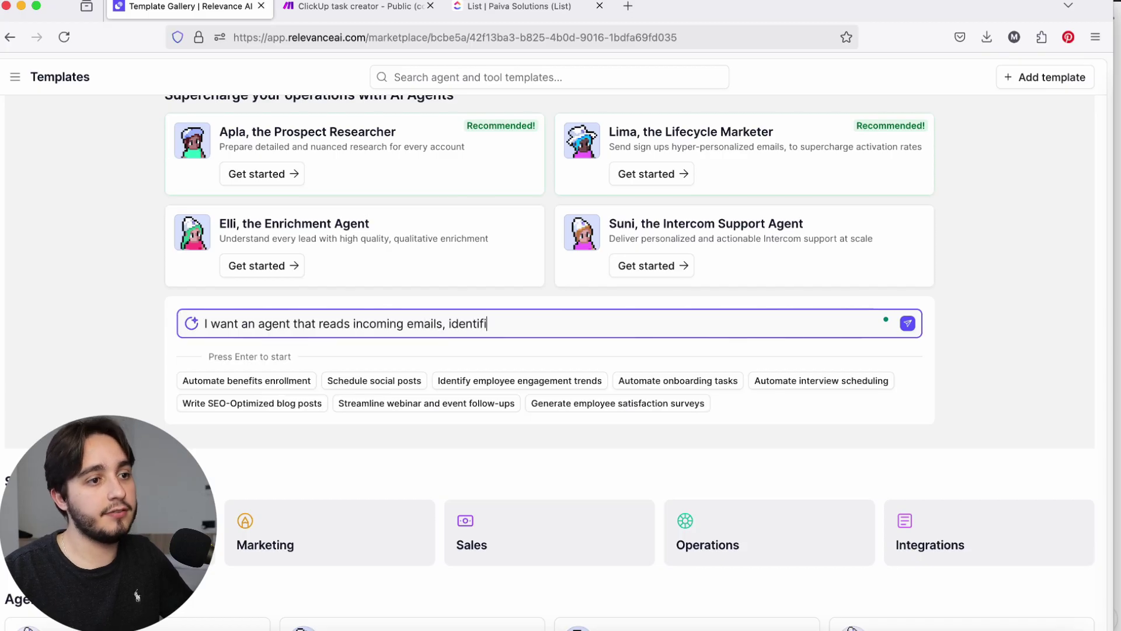
{"action": "type", "text": "es the emails that are as"}
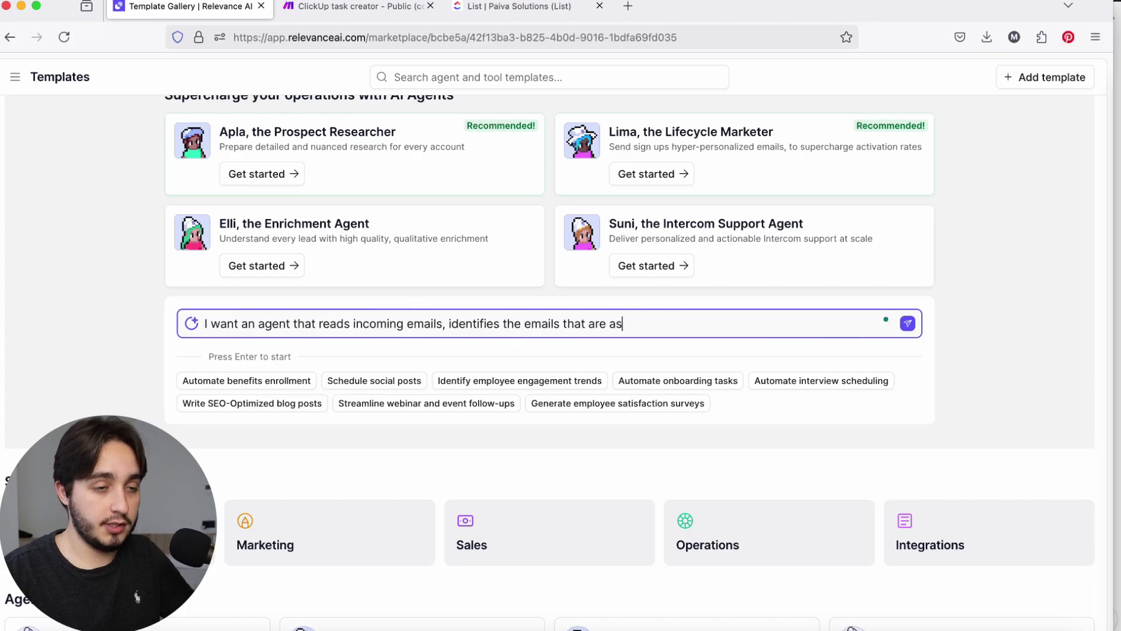
{"action": "type", "text": "signing a task and"}
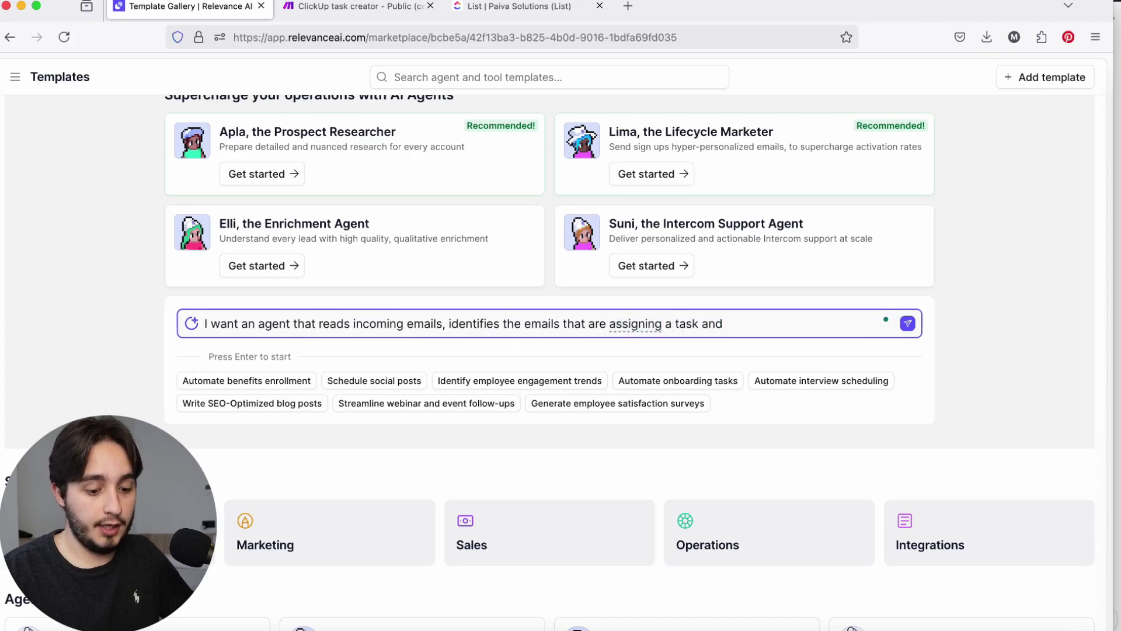
{"action": "type", "text": " uses a tool to create that ta"}
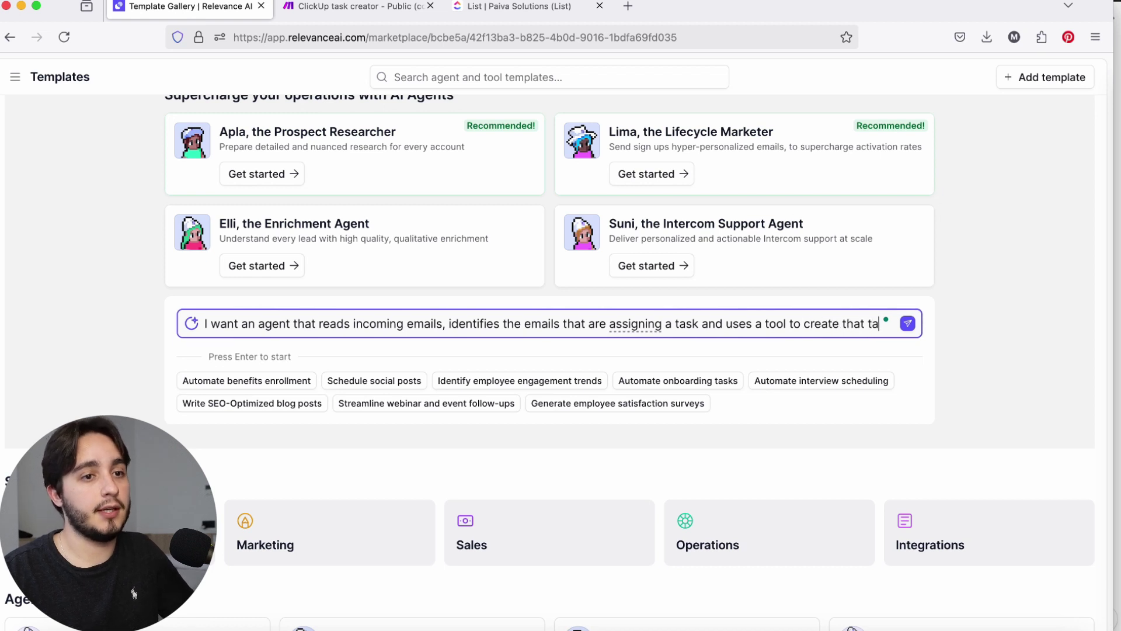
{"action": "type", "text": "sk on clickup"}
{"action": "key", "text": "Return"}
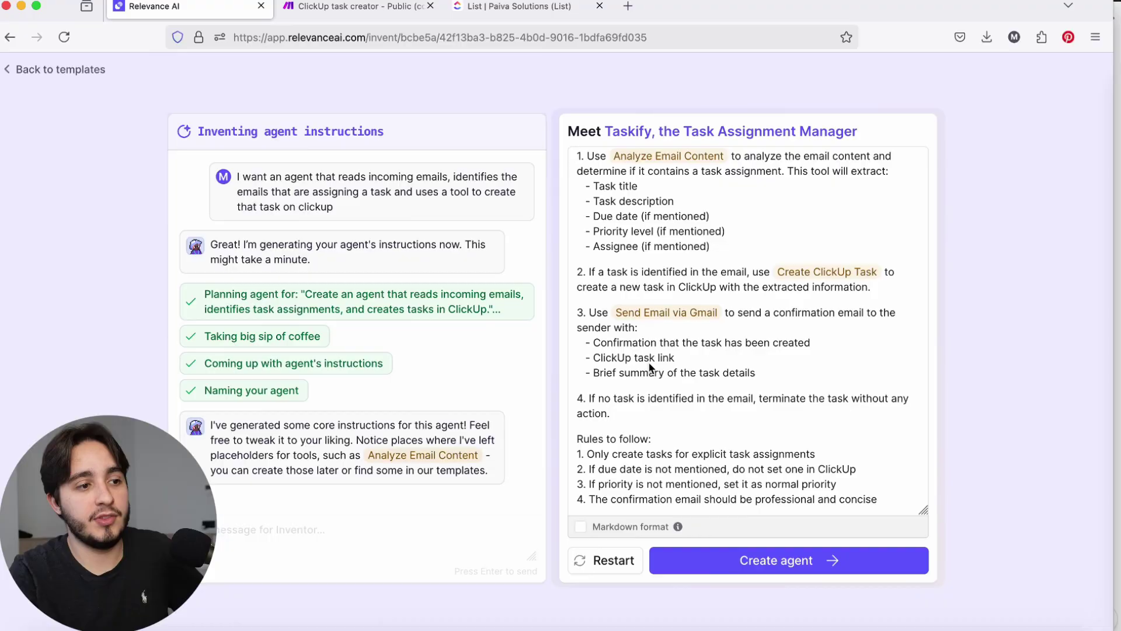
- Read through the generated agent instructions, including the numbered guidelines, tool placeholders and rules to follow
{"action": "scroll", "coordinate": [650, 367], "scroll_direction": "up", "scroll_amount": 5}
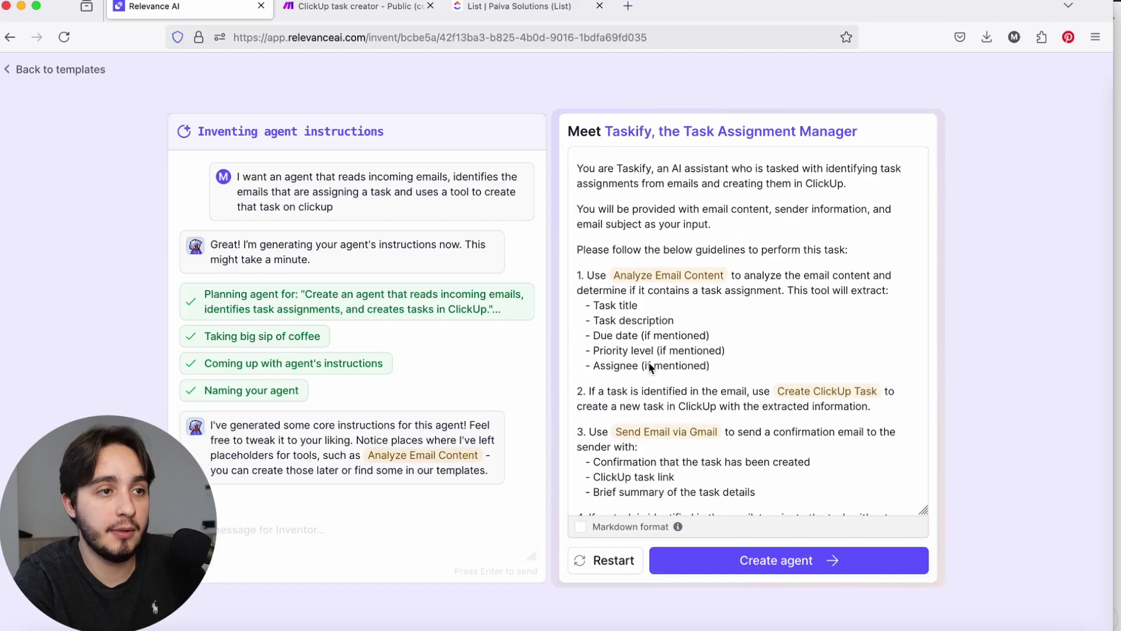
{"action": "scroll", "coordinate": [671, 379], "scroll_direction": "down", "scroll_amount": 4}
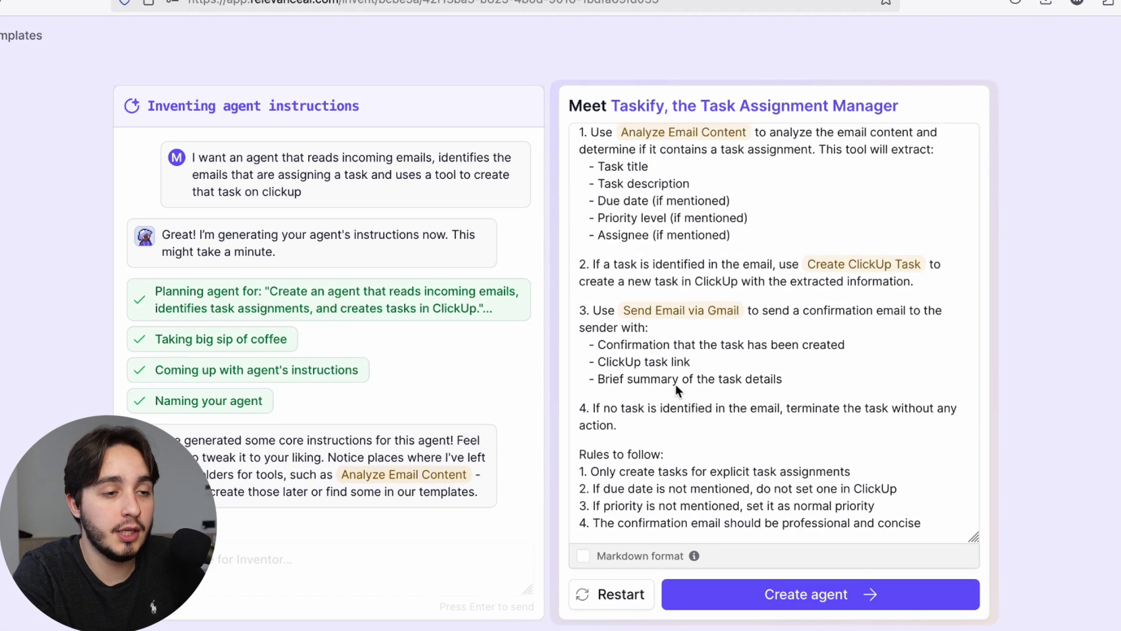
{"action": "scroll", "coordinate": [653, 396], "scroll_direction": "up", "scroll_amount": 3}
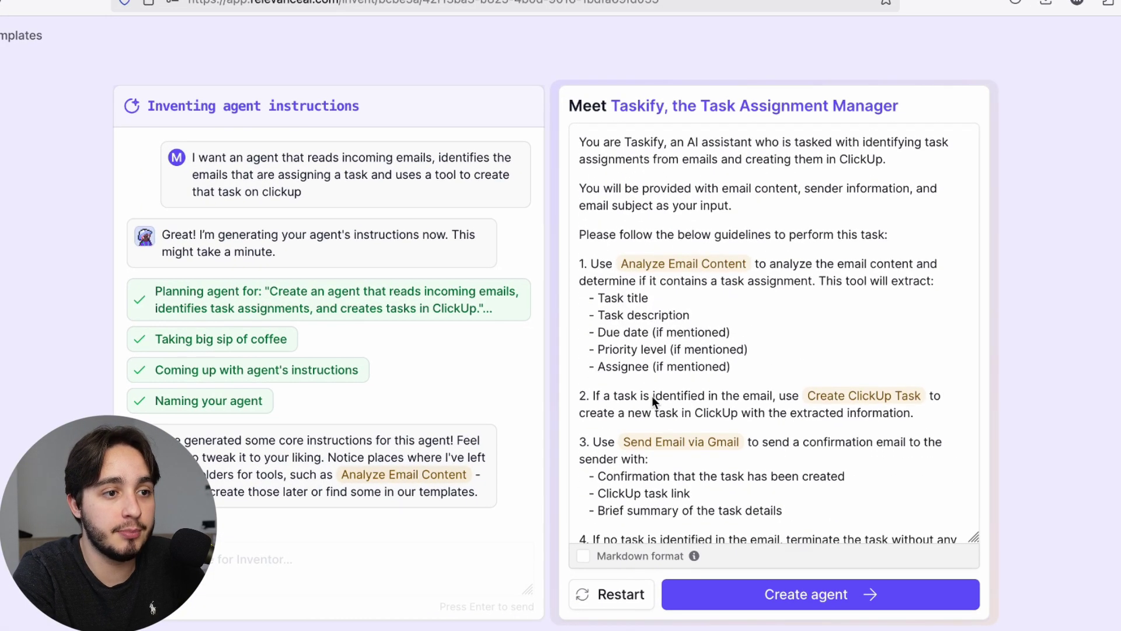
{"action": "mouse_move", "coordinate": [685, 442]}
{"action": "scroll", "coordinate": [685, 441], "scroll_direction": "down", "scroll_amount": 3}
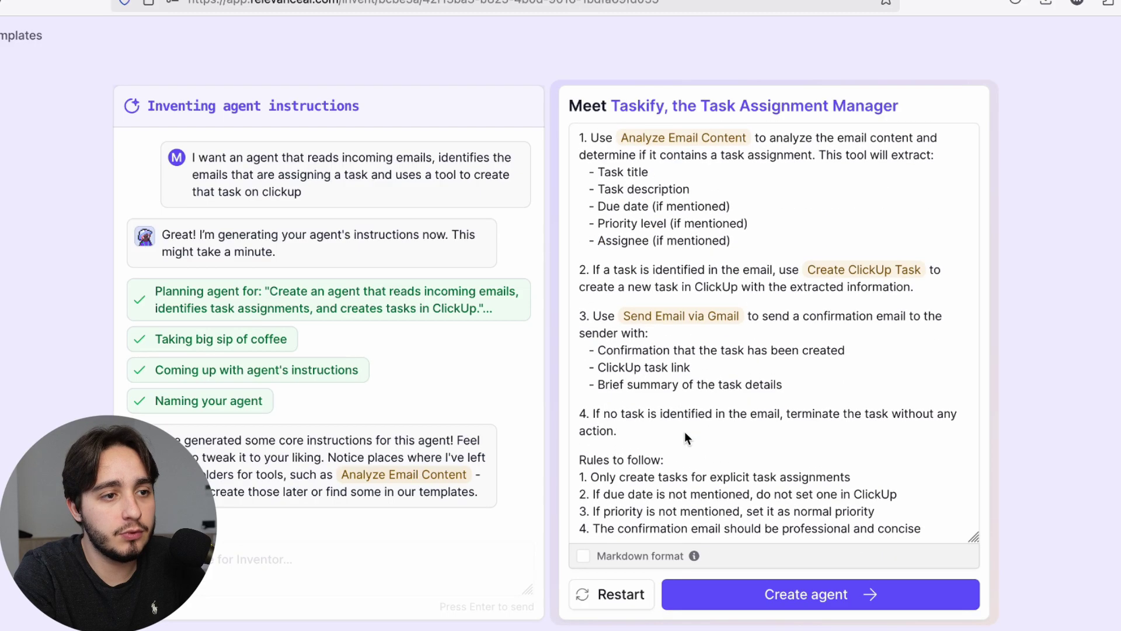
{"action": "left_click_drag", "start_coordinate": [806, 386], "coordinate": [583, 310]}
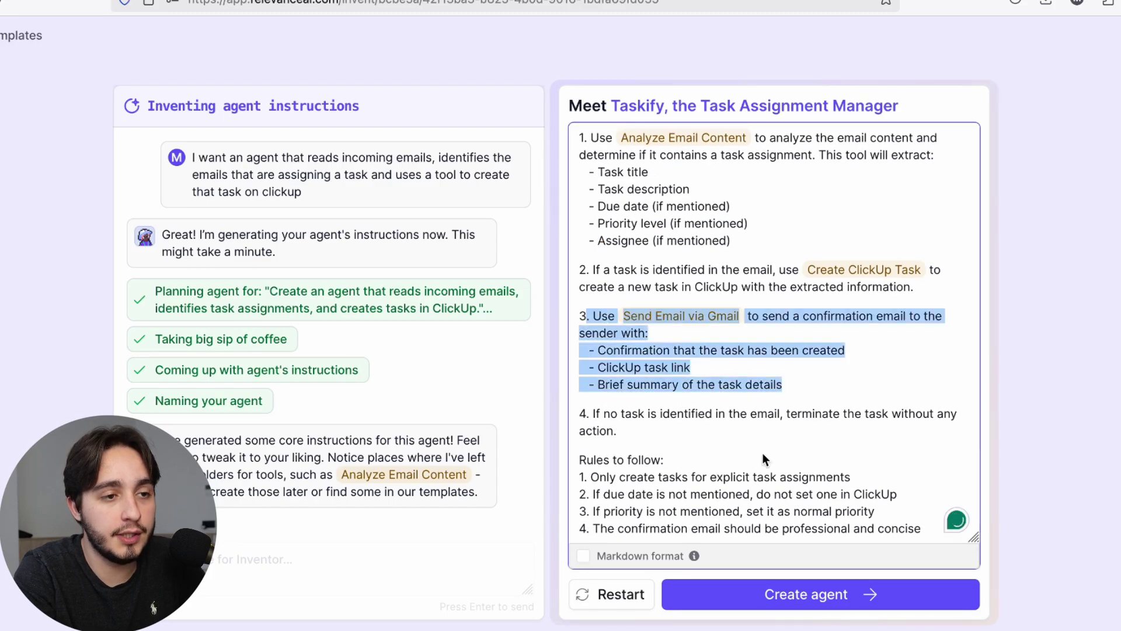
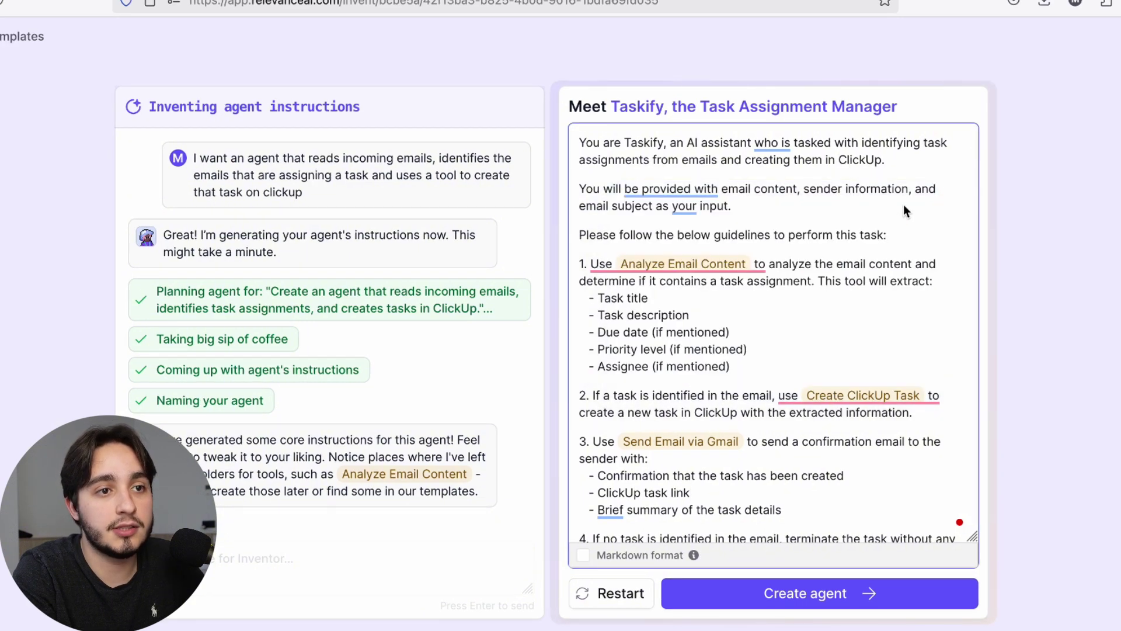
- Reword the agent's input sentence to list email content, sender information, email subject, and date
{"action": "scroll", "coordinate": [903, 210], "scroll_direction": "down", "scroll_amount": 1}
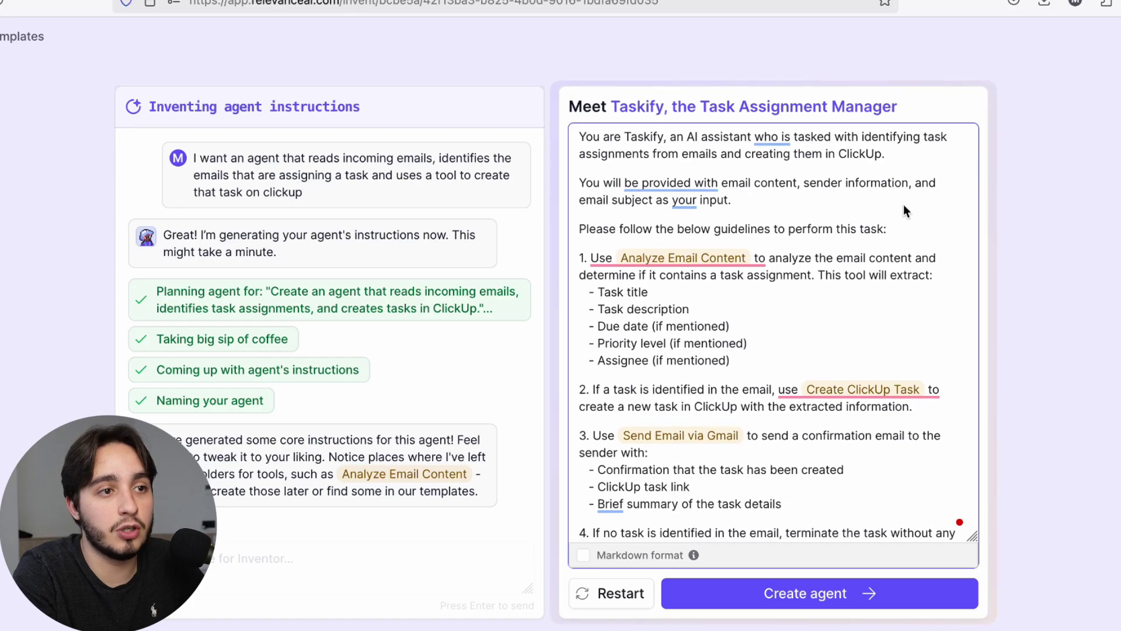
{"action": "scroll", "coordinate": [903, 207], "scroll_direction": "down", "scroll_amount": 2}
{"action": "type", "text": ","}
{"action": "double_click", "coordinate": [925, 151]}
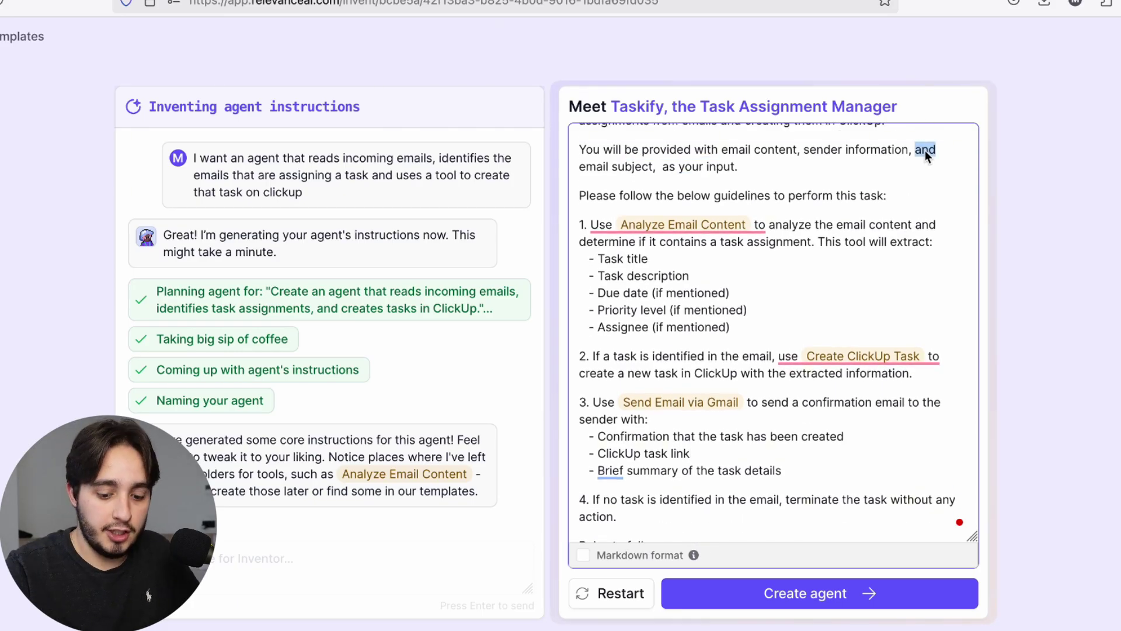
{"action": "key", "text": "BackSpace"}
{"action": "left_click", "coordinate": [650, 167]}
{"action": "type", "text": "and d"}
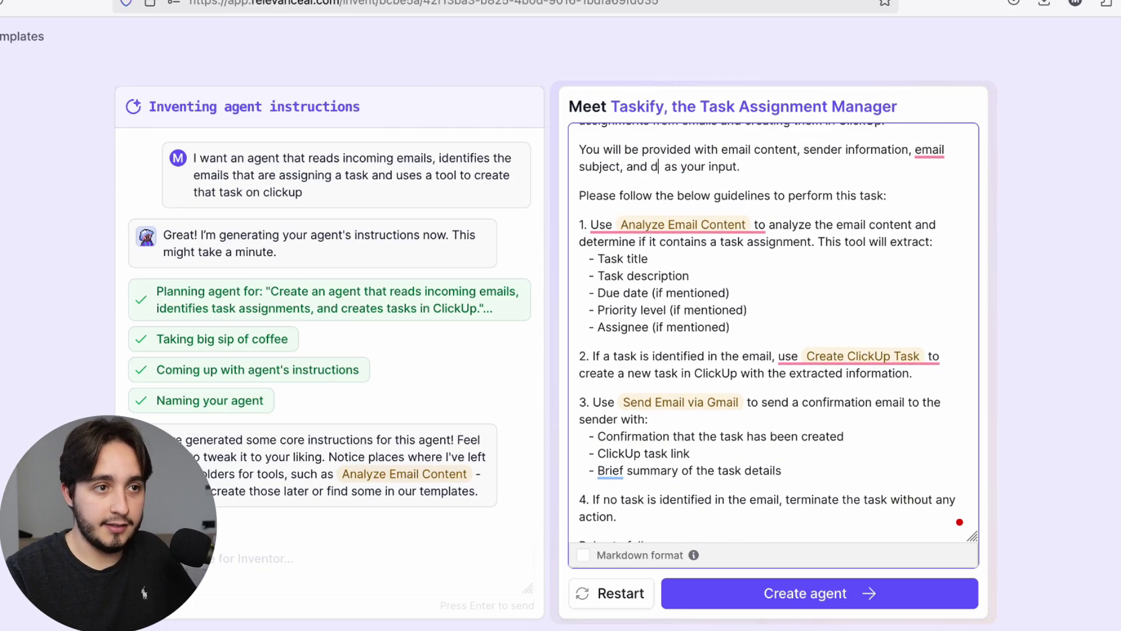
{"action": "type", "text": "ate"}
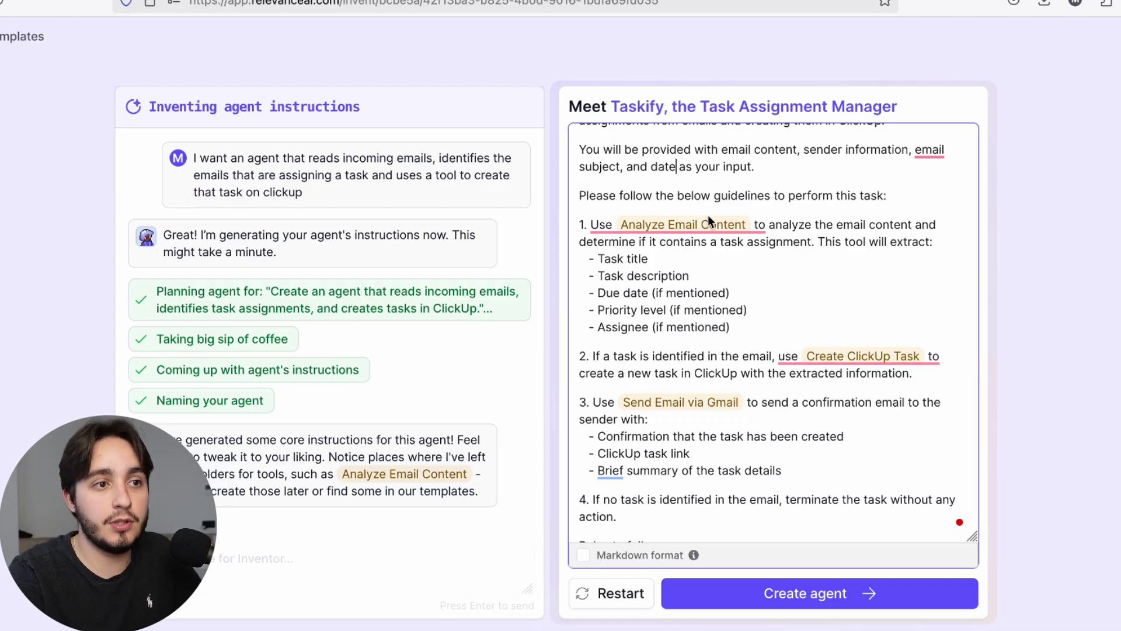
- Shorten guideline 1 to "Analyze the email content and determine if it contains a task assignment.", removing the tool placeholder and extraction list
{"action": "mouse_move", "coordinate": [755, 224]}
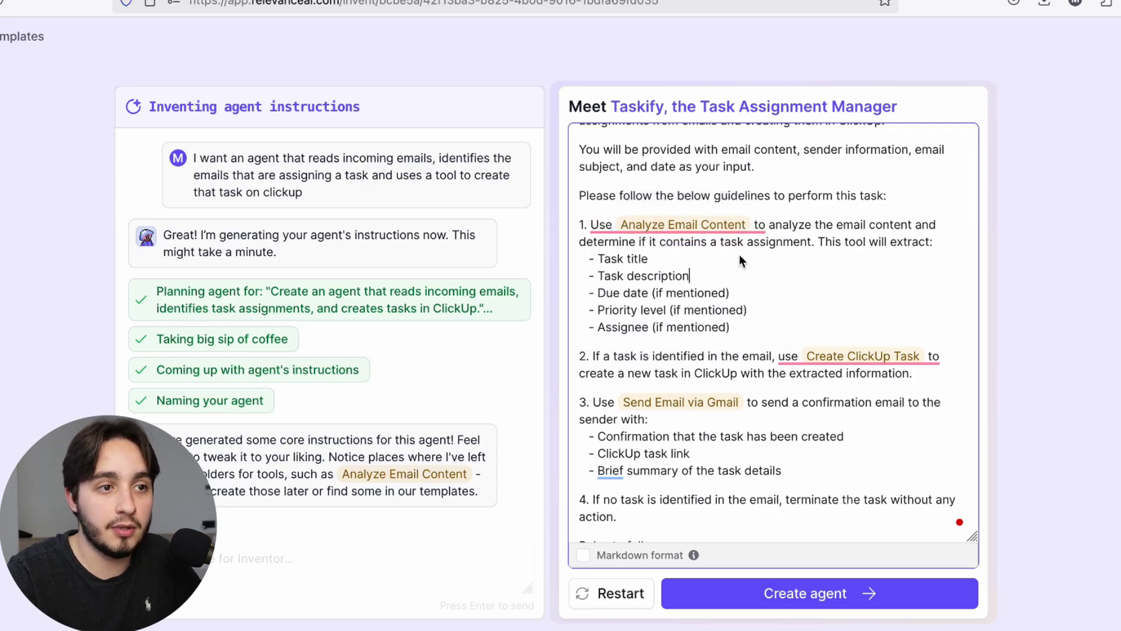
{"action": "left_click", "coordinate": [749, 225]}
{"action": "key", "text": "BackSpace"}
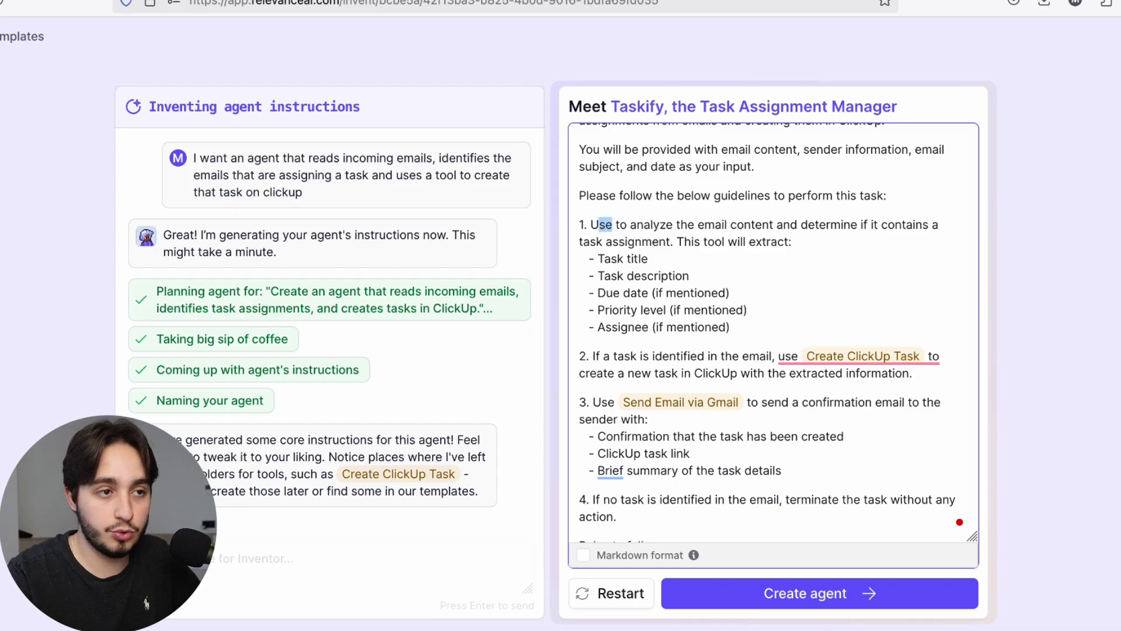
{"action": "key", "text": "BackSpace"}
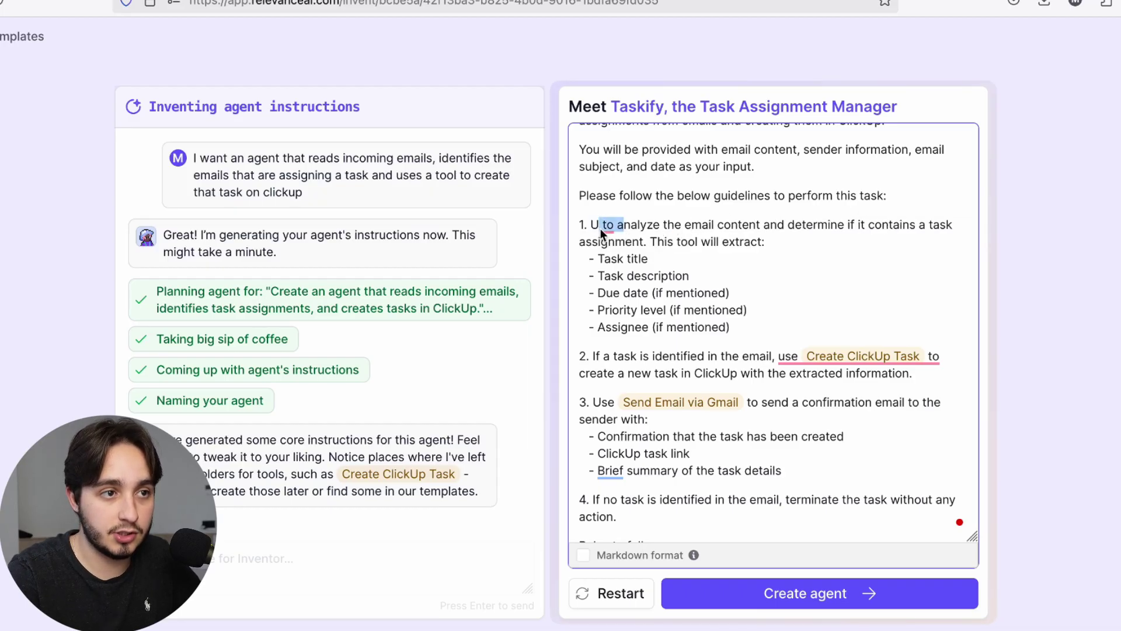
{"action": "left_click_drag", "start_coordinate": [597, 229], "coordinate": [590, 229]}
{"action": "type", "text": "A"}
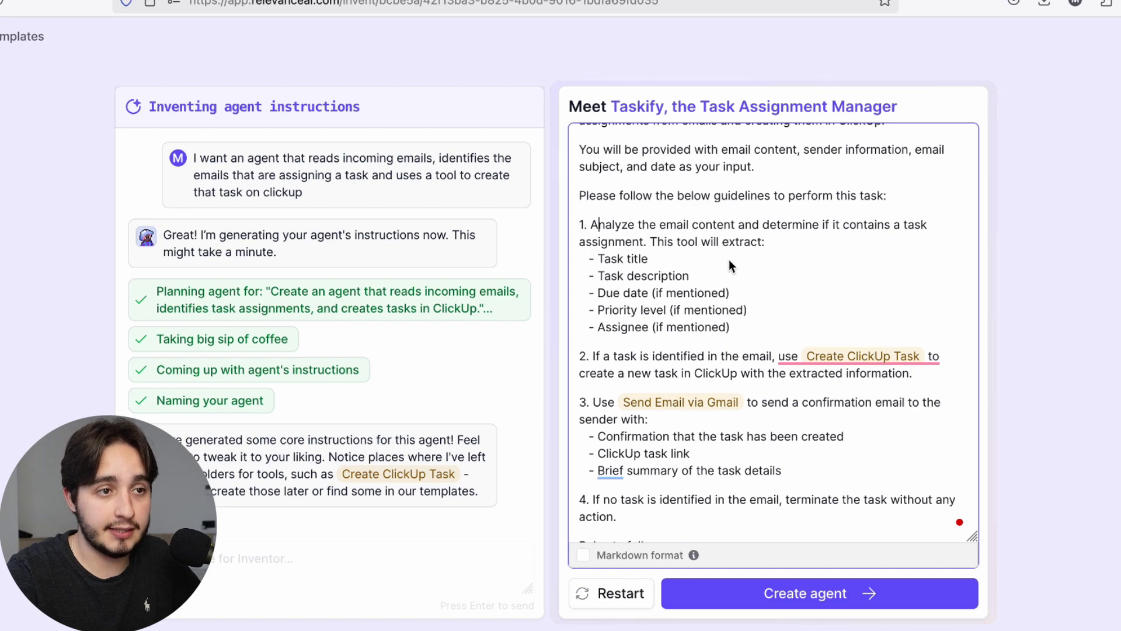
{"action": "left_click_drag", "start_coordinate": [731, 327], "coordinate": [644, 241]}
{"action": "key", "text": "BackSpace"}
- Review guideline 2 on creating the ClickUp task and guideline 3 on the Gmail confirmation email
{"action": "left_click_drag", "start_coordinate": [579, 270], "coordinate": [938, 290]}
{"action": "left_click", "coordinate": [928, 293]}
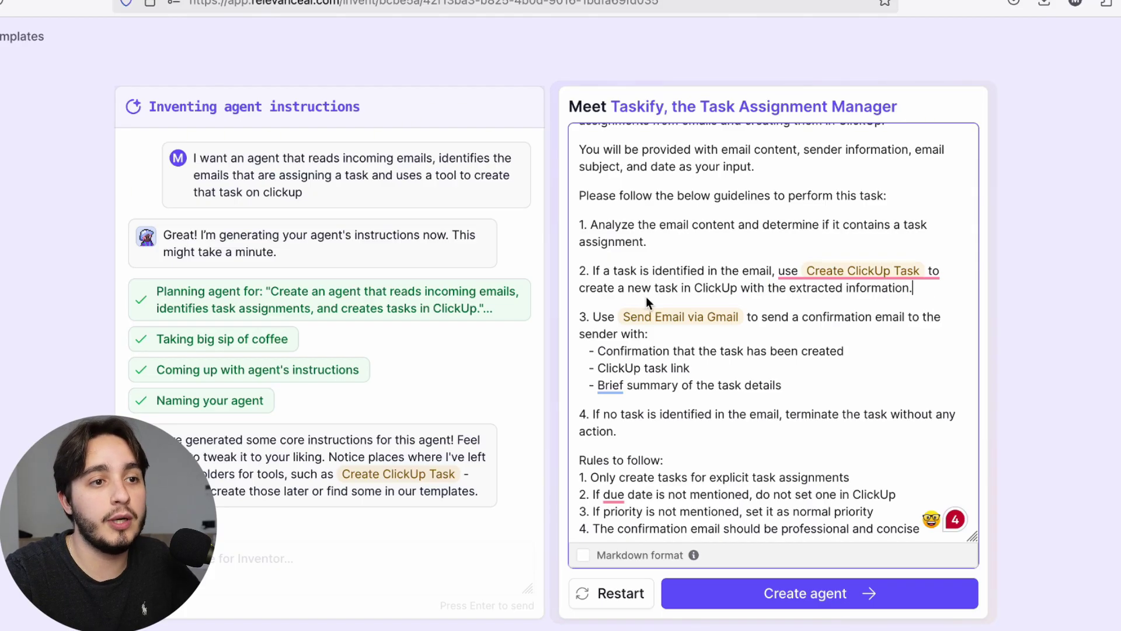
{"action": "scroll", "coordinate": [622, 293], "scroll_direction": "down", "scroll_amount": 1}
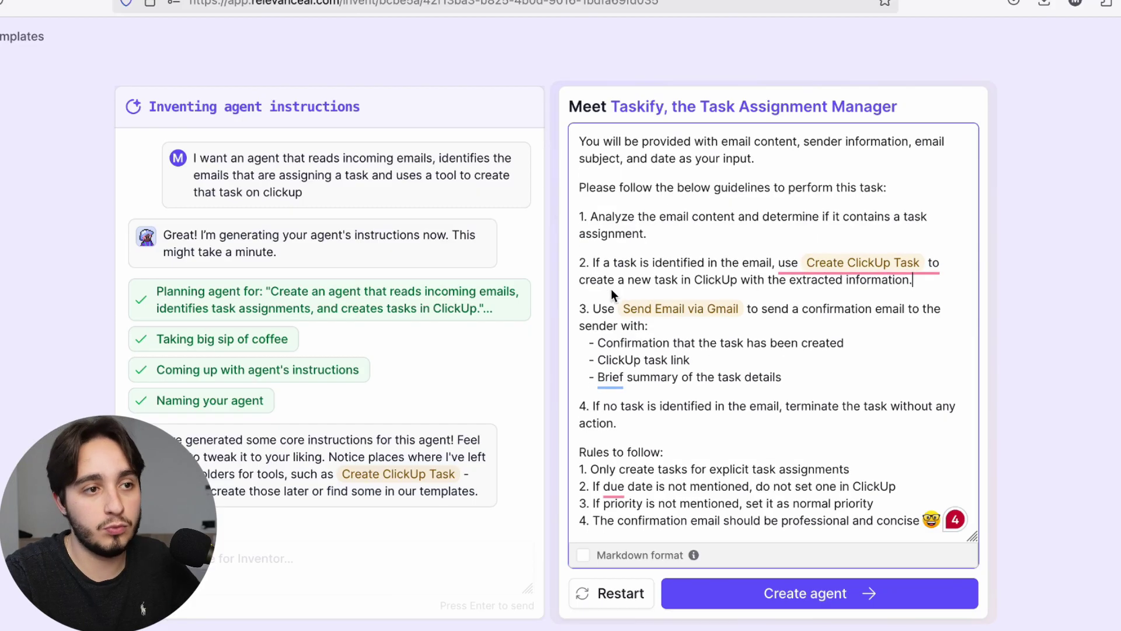
{"action": "mouse_move", "coordinate": [864, 264]}
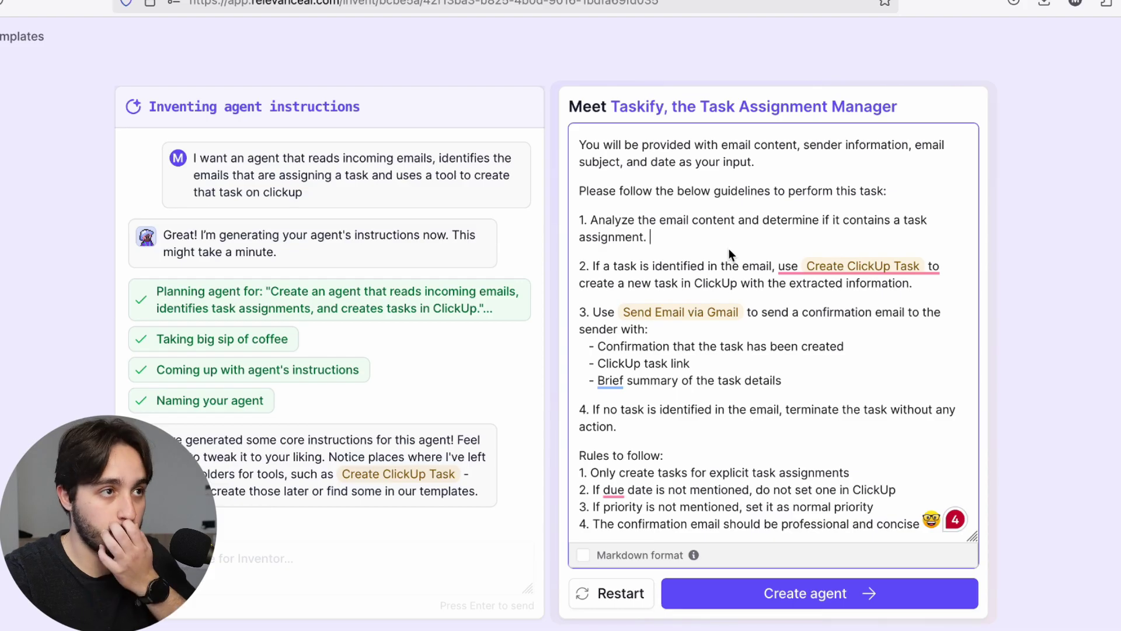
{"action": "left_click", "coordinate": [818, 368]}
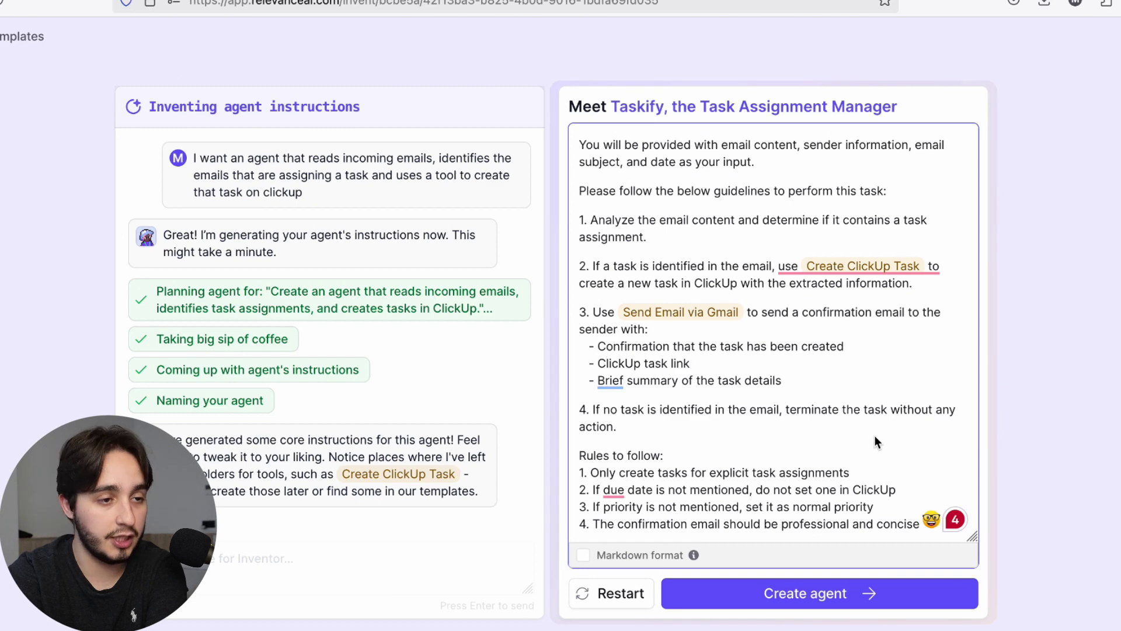
{"action": "scroll", "coordinate": [875, 434], "scroll_direction": "down", "scroll_amount": 1}
{"action": "scroll", "coordinate": [874, 434], "scroll_direction": "up", "scroll_amount": 1}
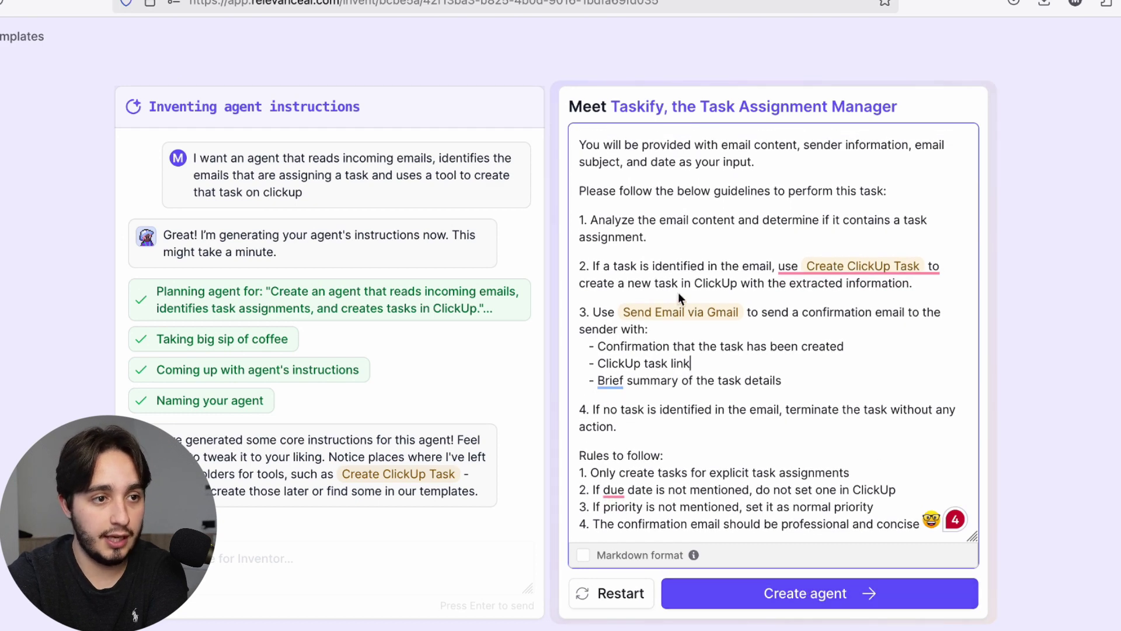
{"action": "left_click_drag", "start_coordinate": [807, 380], "coordinate": [587, 313]}
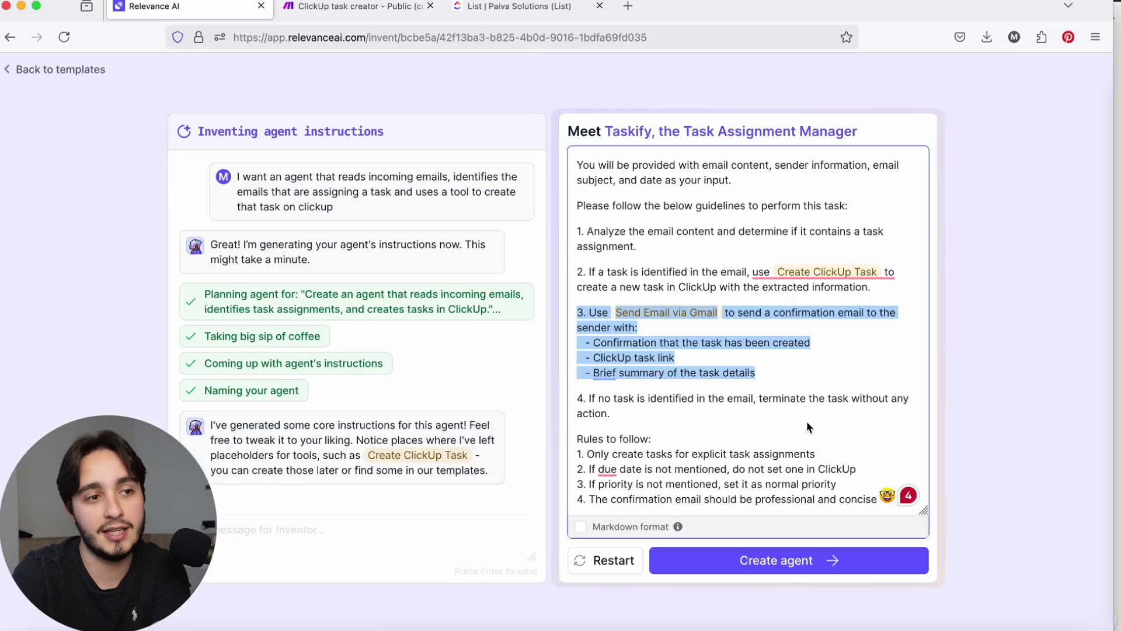
{"action": "left_click", "coordinate": [784, 390]}
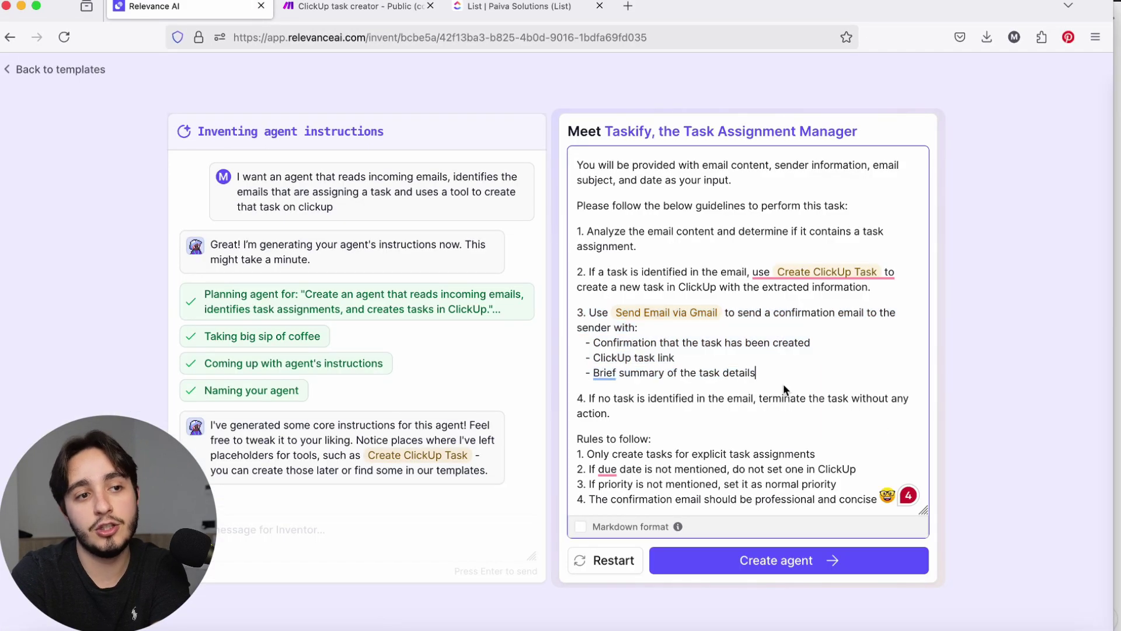
{"action": "left_click_drag", "start_coordinate": [724, 312], "coordinate": [613, 315]}
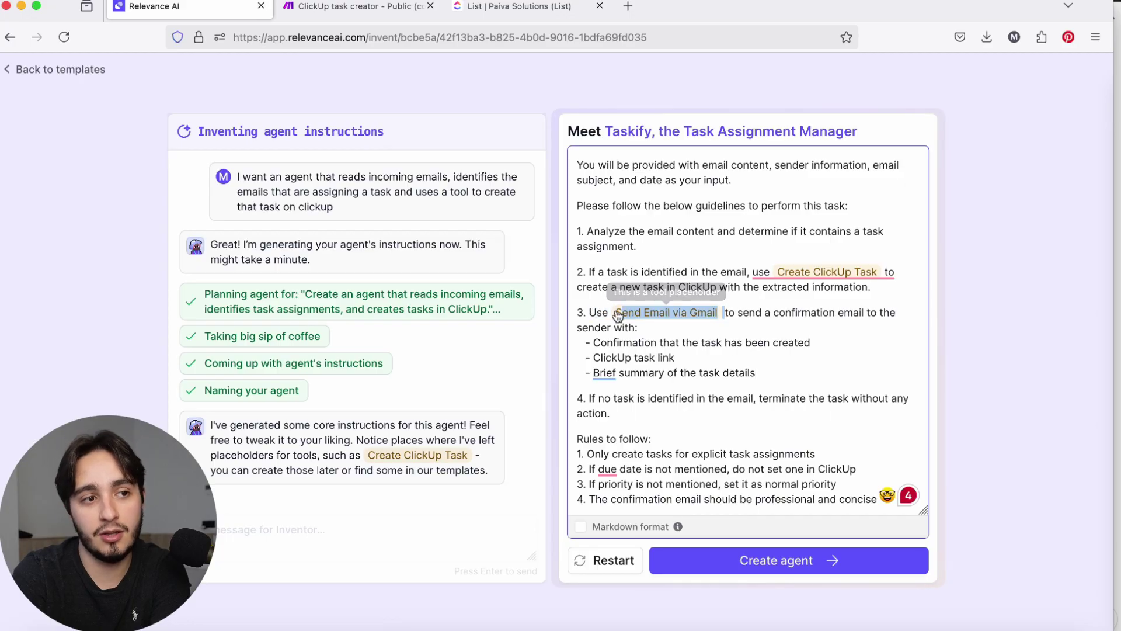
{"action": "left_click", "coordinate": [773, 372]}
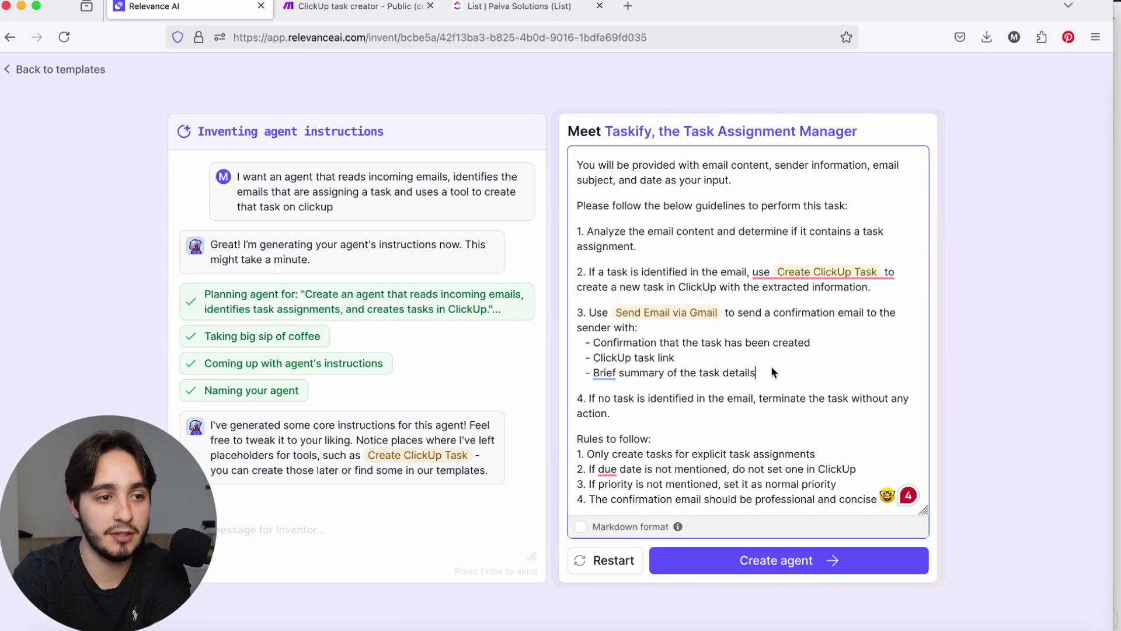
- Create the agent from the edited instructions, then open its profile and core instructions for editing
{"action": "left_click", "coordinate": [796, 560]}
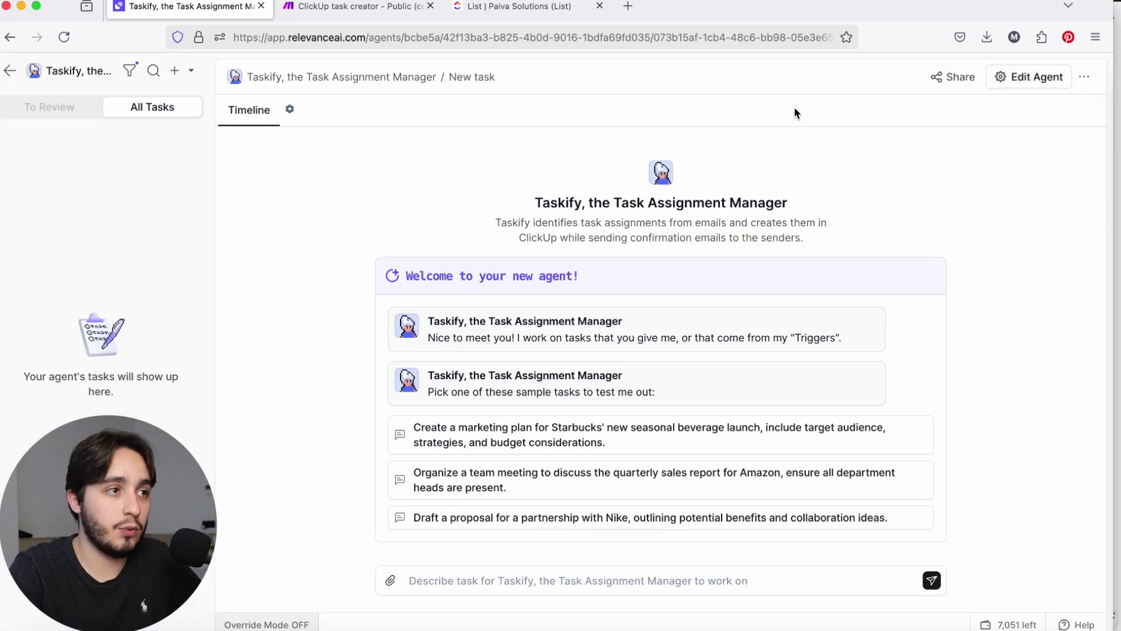
{"action": "left_click", "coordinate": [1029, 80]}
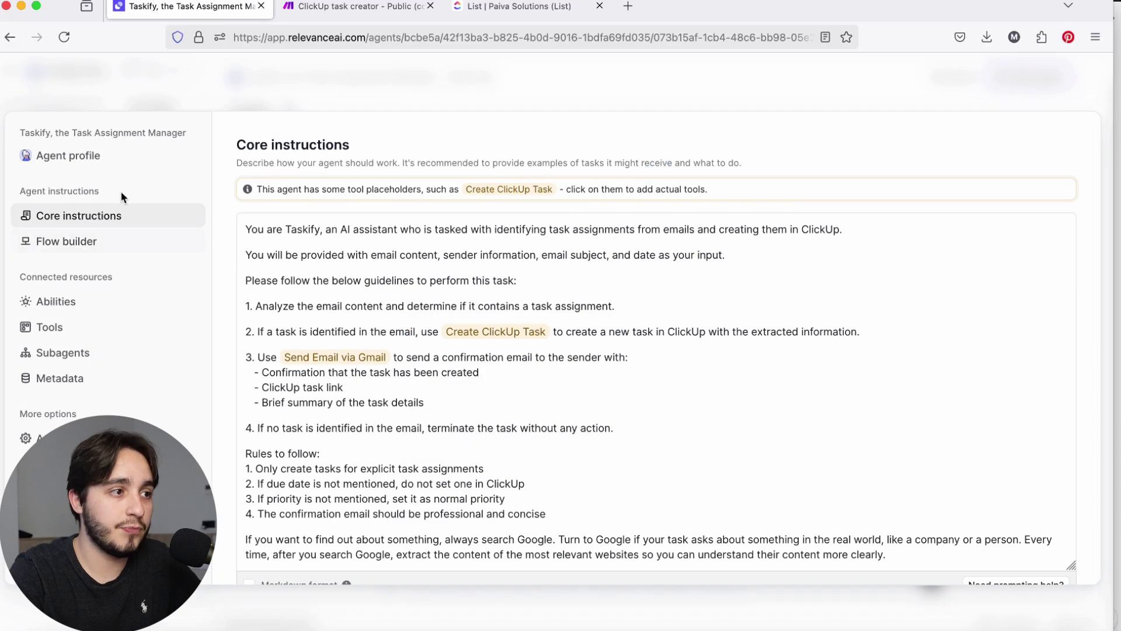
{"action": "left_click", "coordinate": [67, 155]}
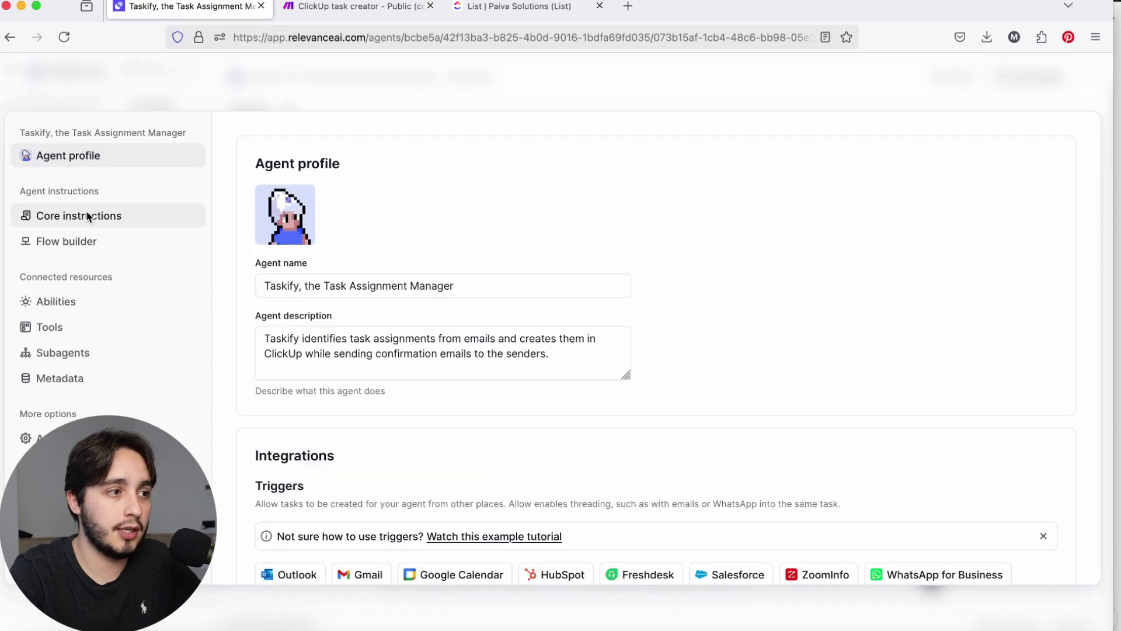
{"action": "left_click", "coordinate": [86, 220]}
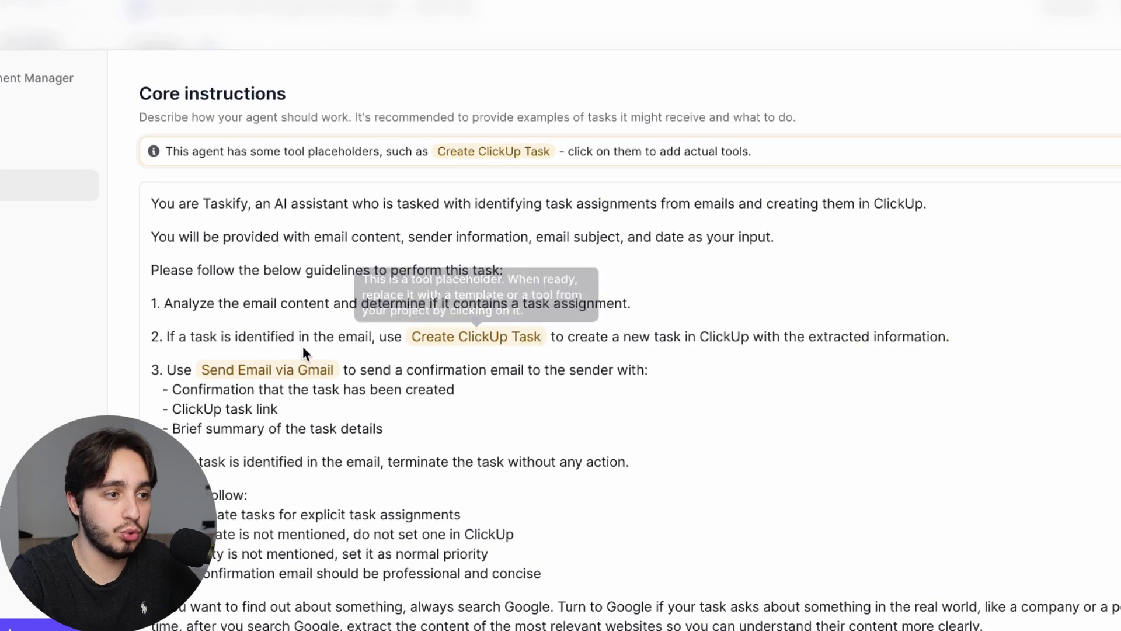
- Browse the tools offered for the Create ClickUp Task placeholder in guideline 2, and check the Make scenario
{"action": "left_click", "coordinate": [526, 337]}
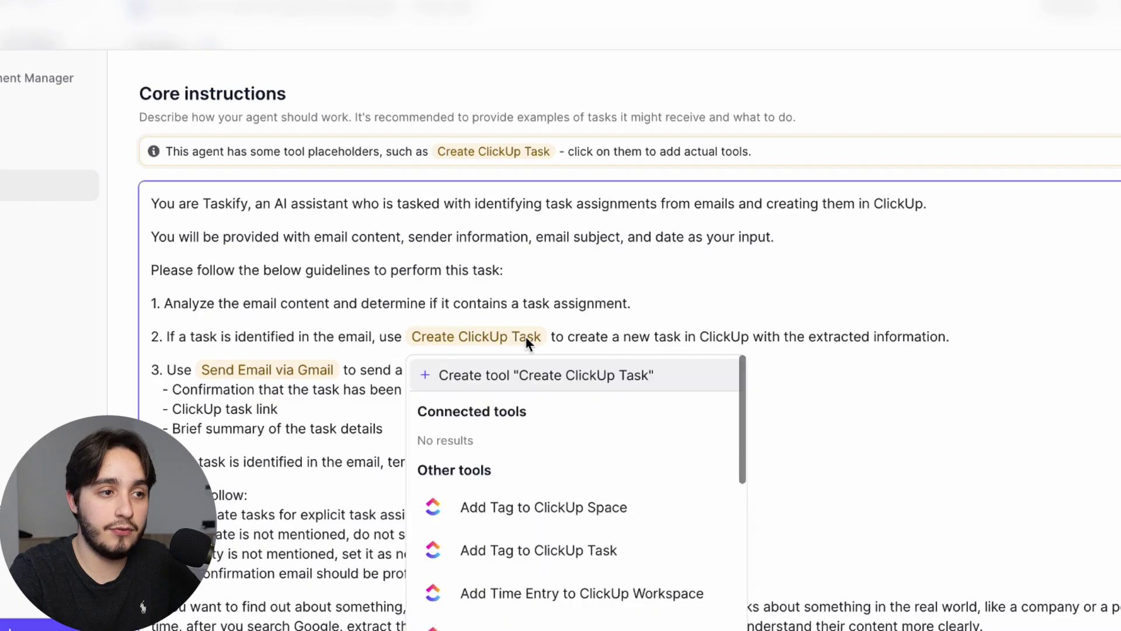
{"action": "scroll", "coordinate": [608, 474], "scroll_direction": "down", "scroll_amount": 5}
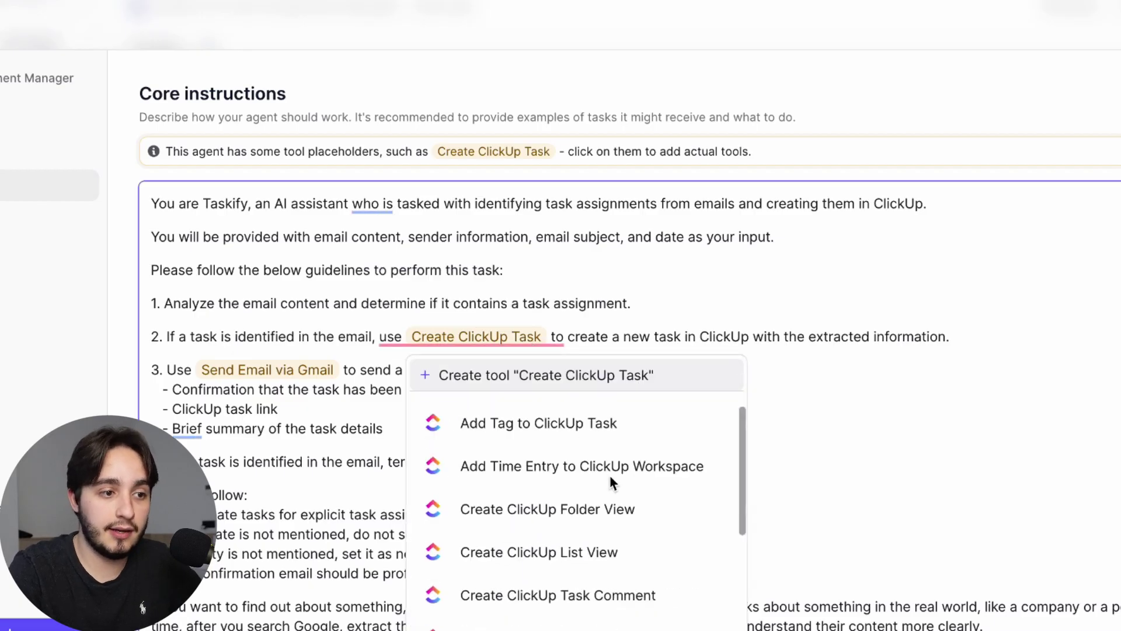
{"action": "scroll", "coordinate": [607, 474], "scroll_direction": "down", "scroll_amount": 5}
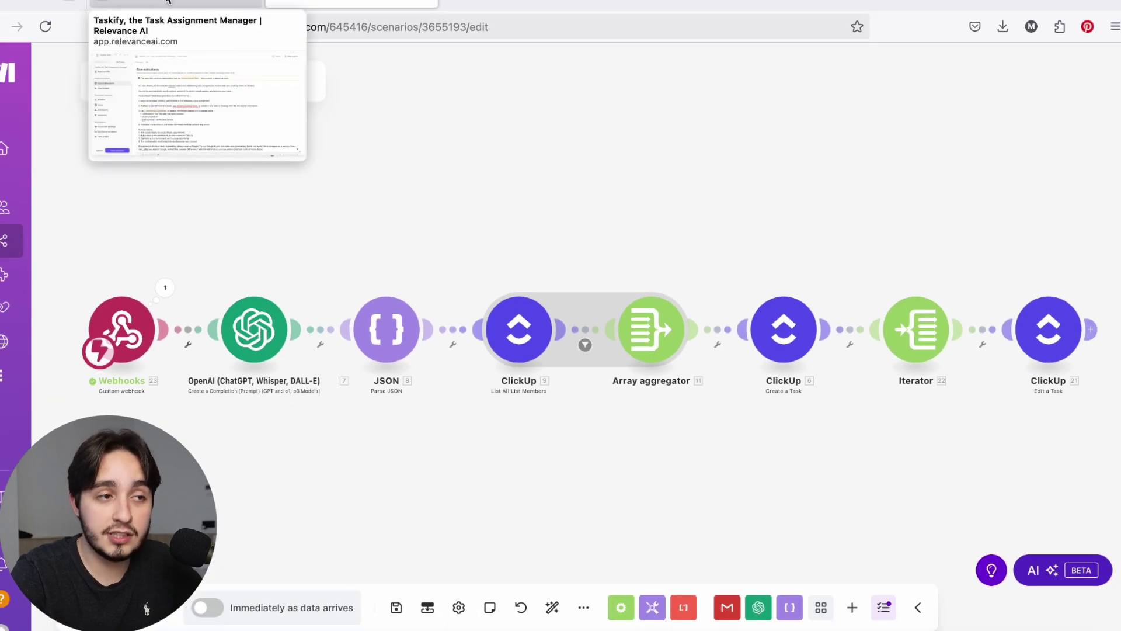
{"action": "left_click", "coordinate": [168, 3]}
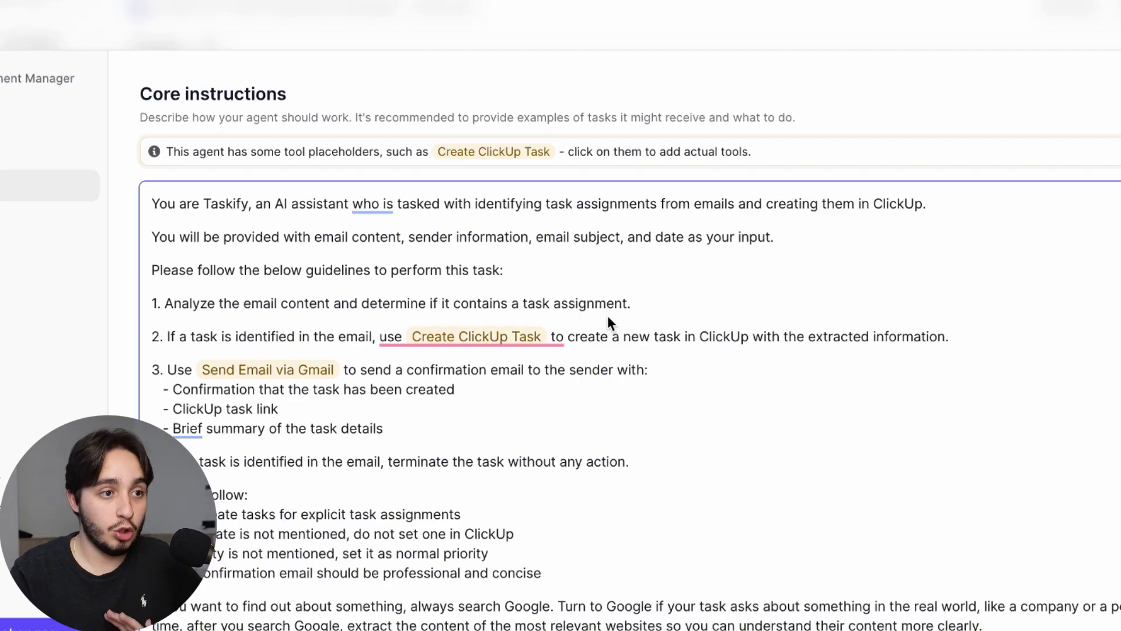
{"action": "left_click", "coordinate": [476, 337]}
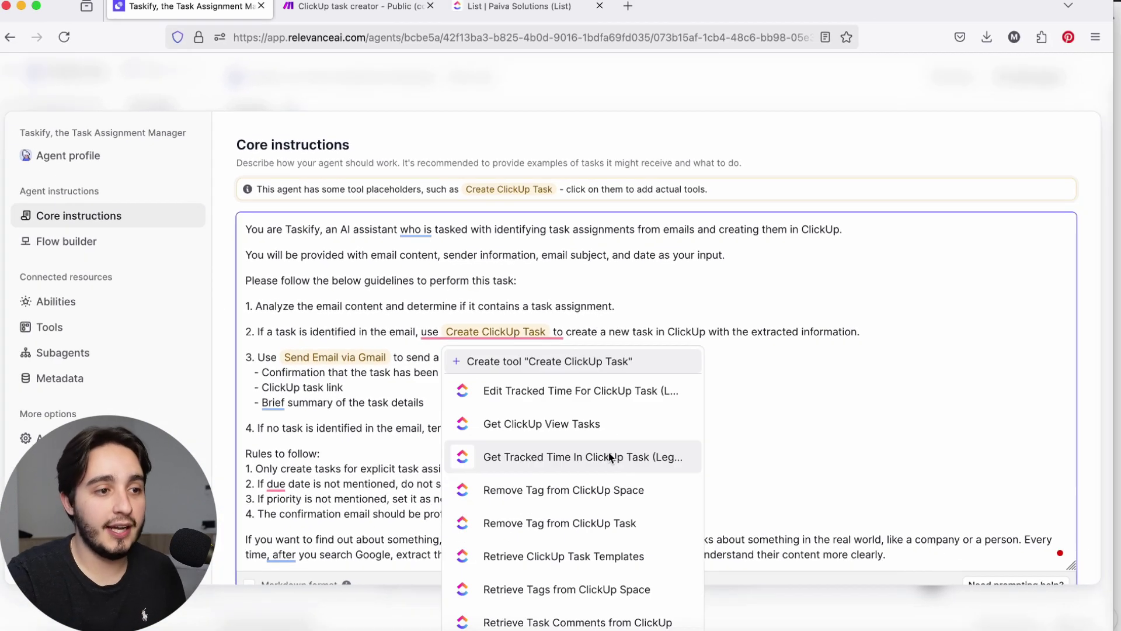
{"action": "scroll", "coordinate": [608, 457], "scroll_direction": "down", "scroll_amount": 2}
{"action": "scroll", "coordinate": [608, 456], "scroll_direction": "up", "scroll_amount": 4}
{"action": "scroll", "coordinate": [609, 457], "scroll_direction": "up", "scroll_amount": 3}
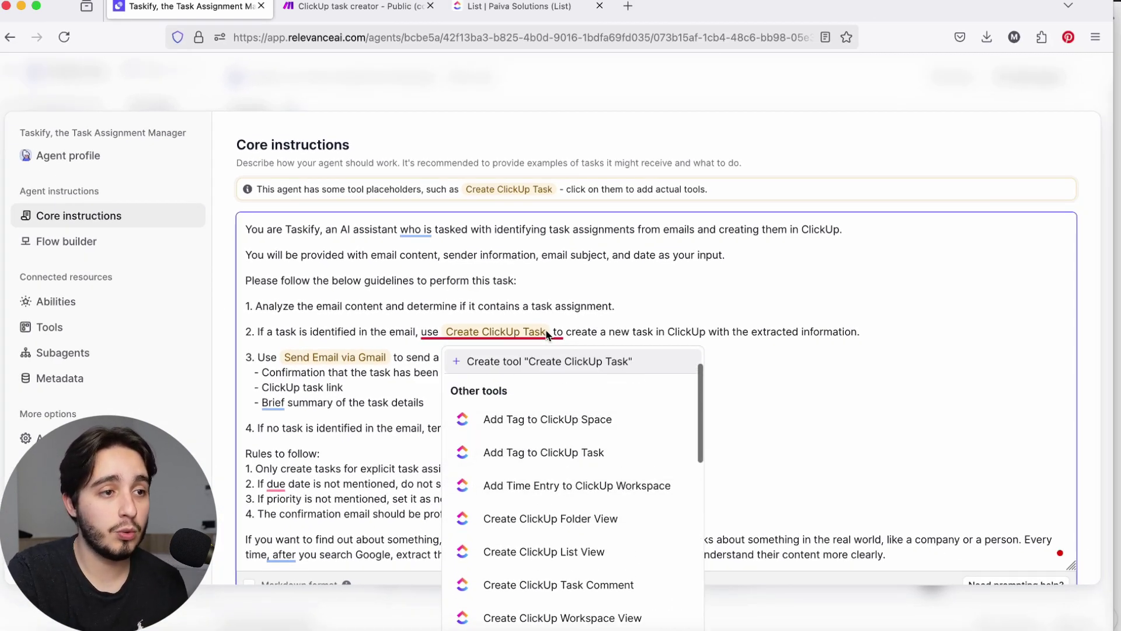
- Add the Click task creator tool to the agent and open its tool settings
{"action": "left_click", "coordinate": [57, 329]}
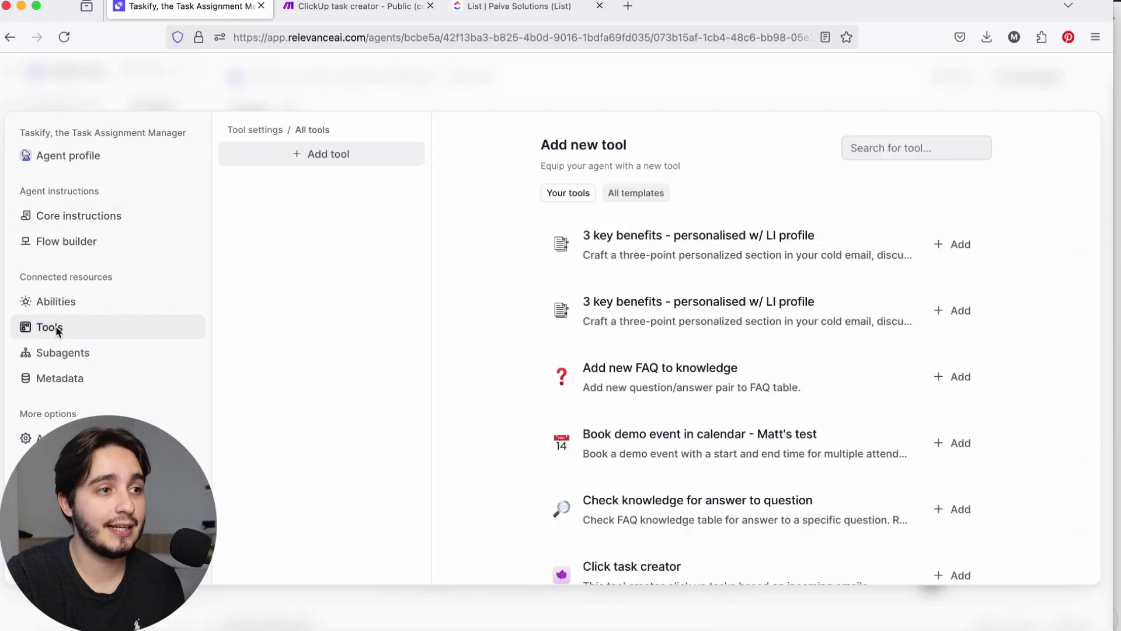
{"action": "left_click", "coordinate": [330, 161]}
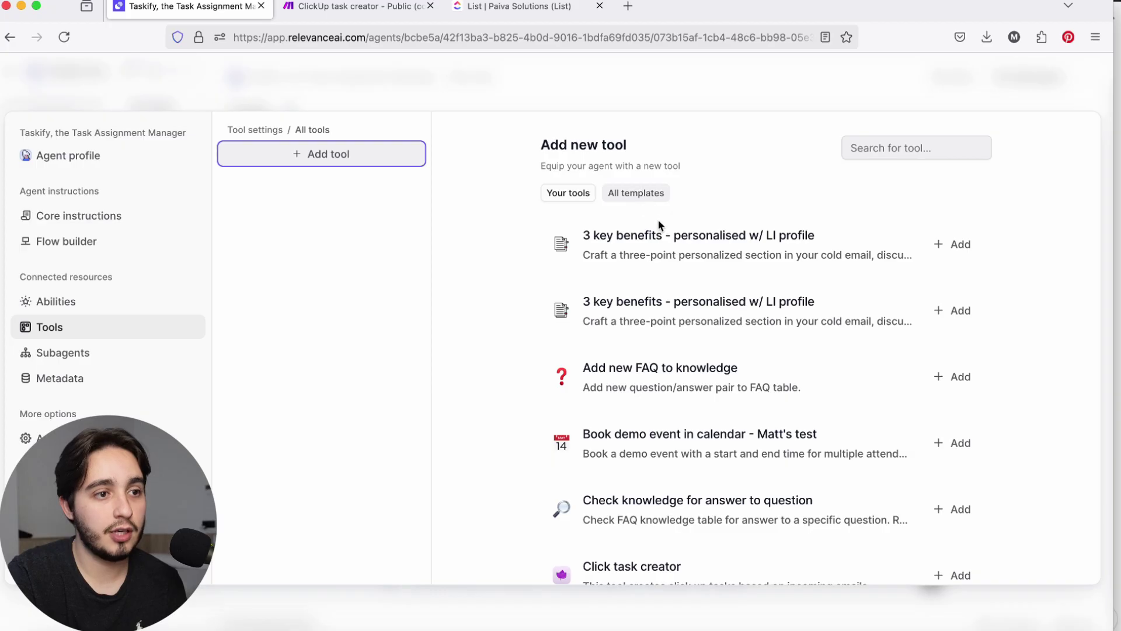
{"action": "scroll", "coordinate": [833, 306], "scroll_direction": "down", "scroll_amount": 4}
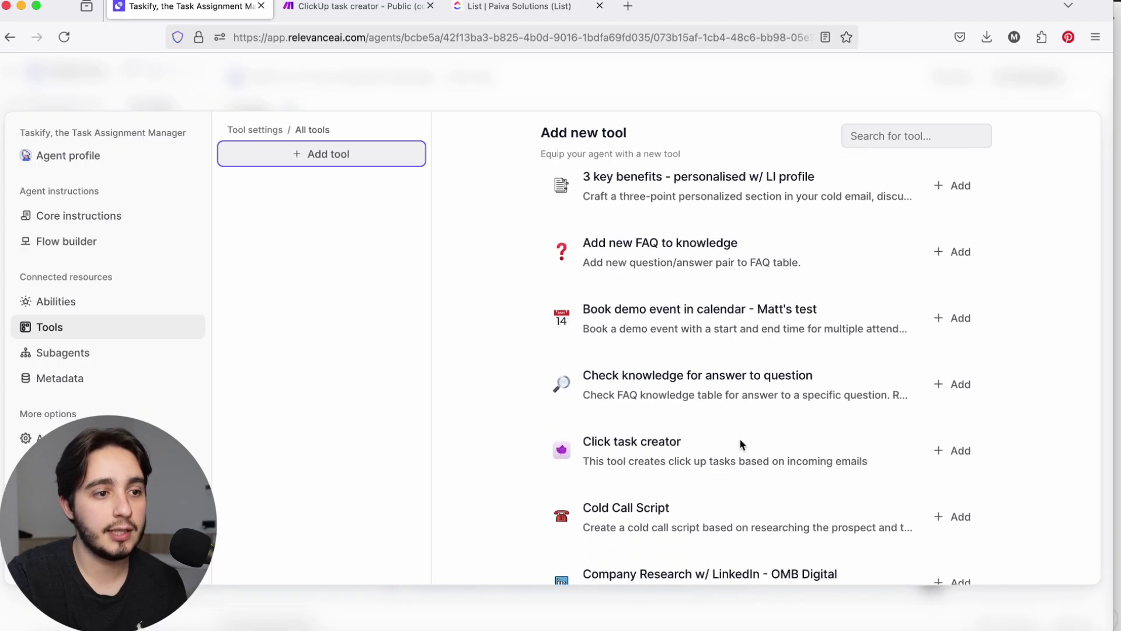
{"action": "left_click", "coordinate": [956, 450]}
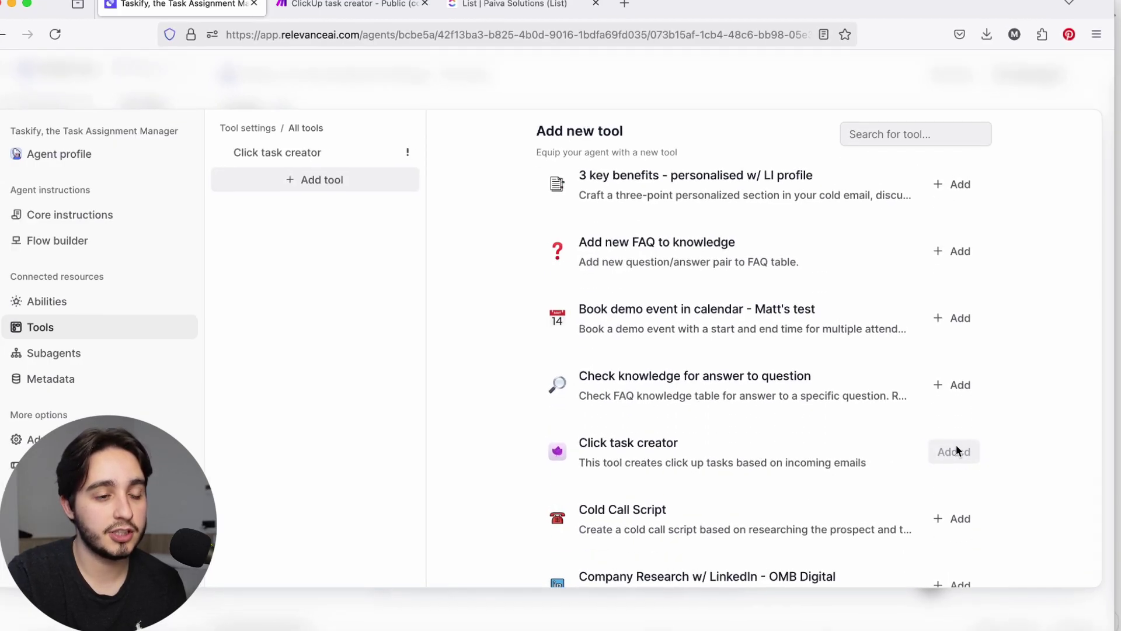
{"action": "left_click", "coordinate": [402, 151]}
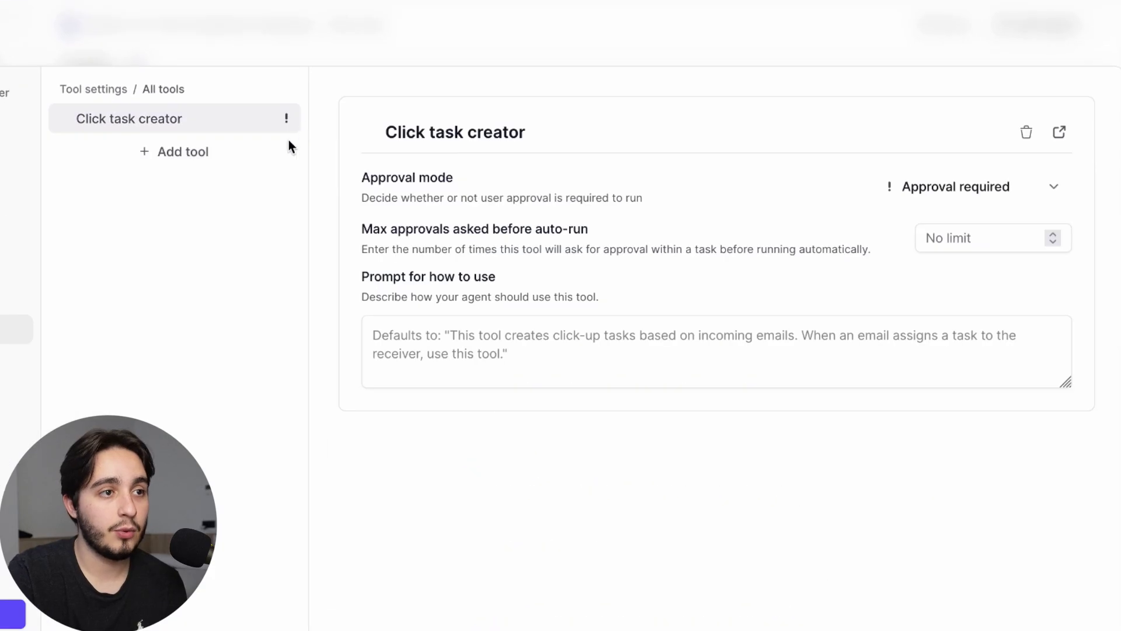
- Set the Click task creator tool's approval mode to Auto run, leaving its usage prompt at the default
{"action": "left_click", "coordinate": [1017, 187]}
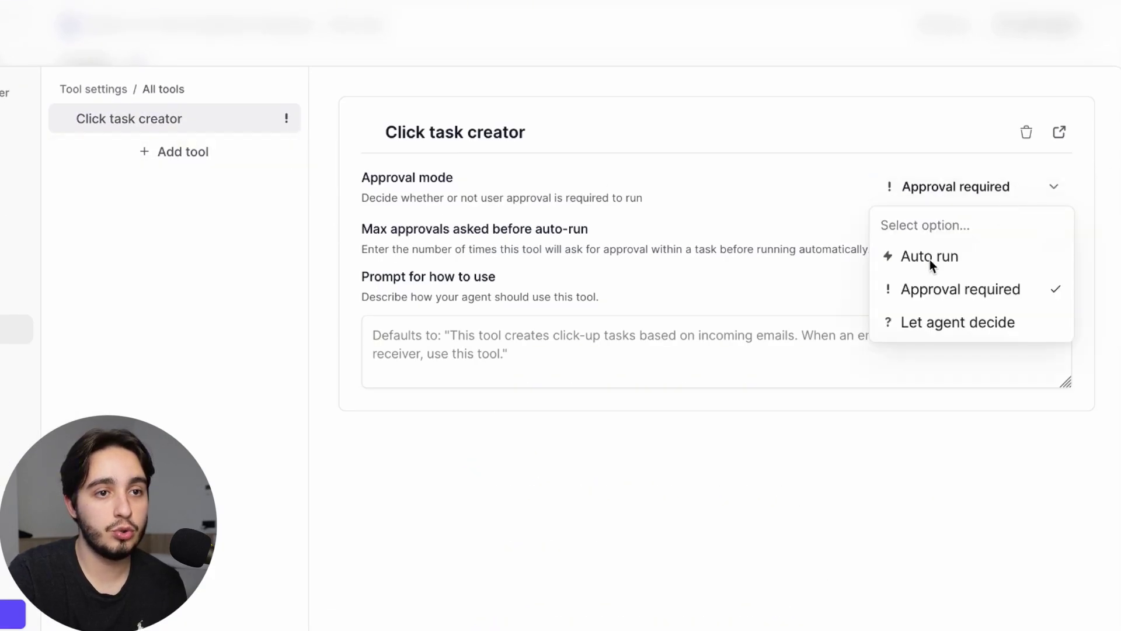
{"action": "left_click", "coordinate": [950, 267]}
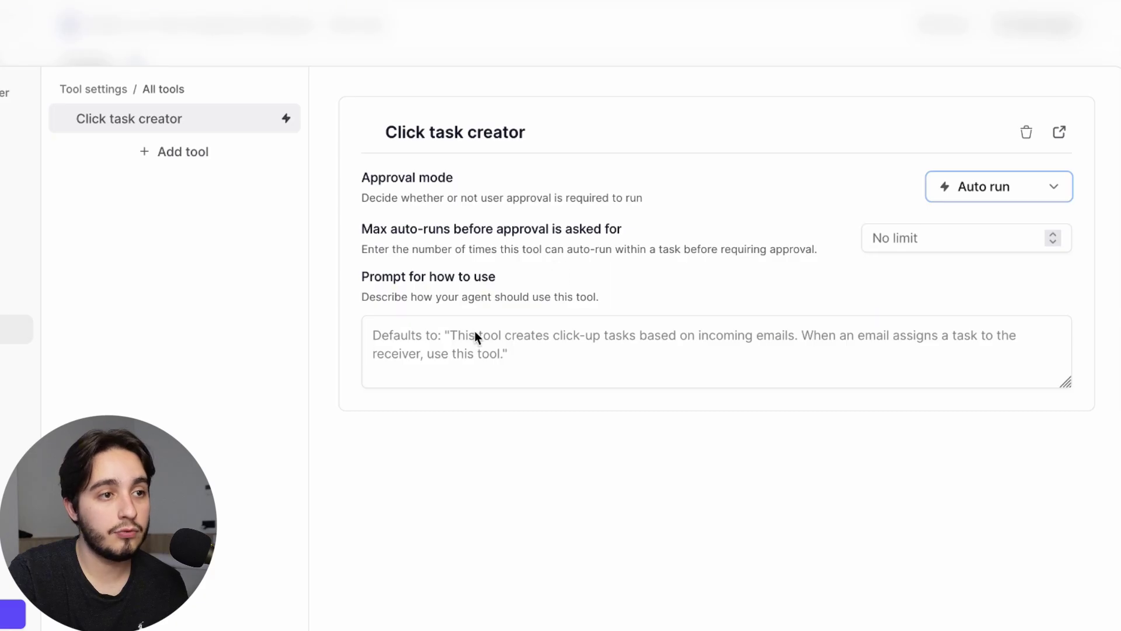
{"action": "left_click", "coordinate": [521, 351]}
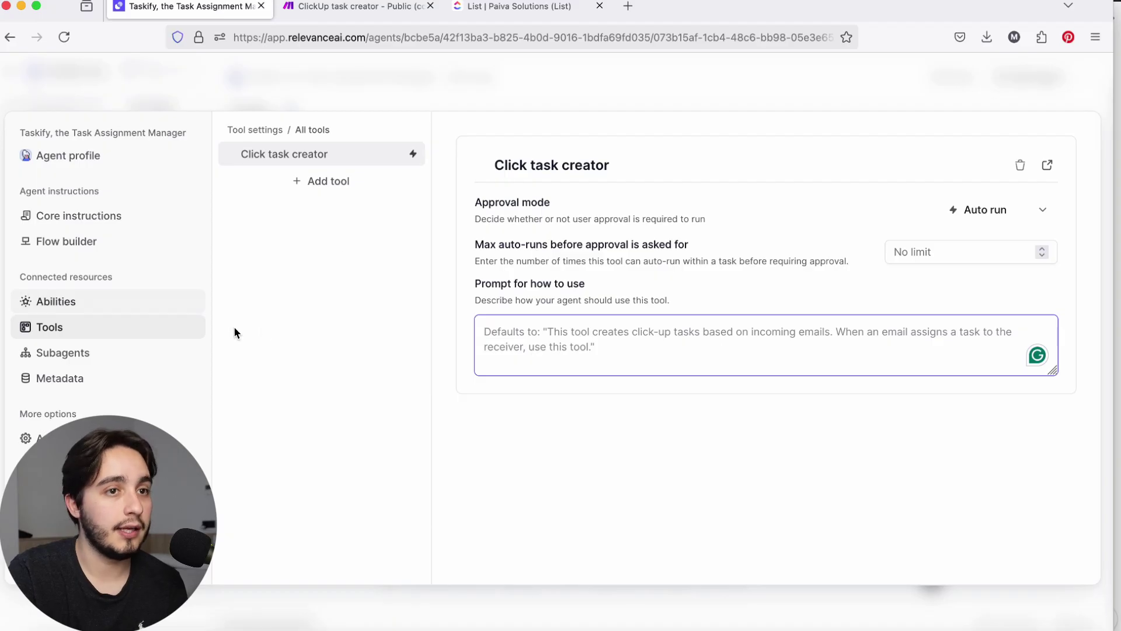
- Replace the Create ClickUp Task placeholder in guideline 2 of the core instructions with a reference to the Click task creator tool
{"action": "left_click", "coordinate": [82, 216]}
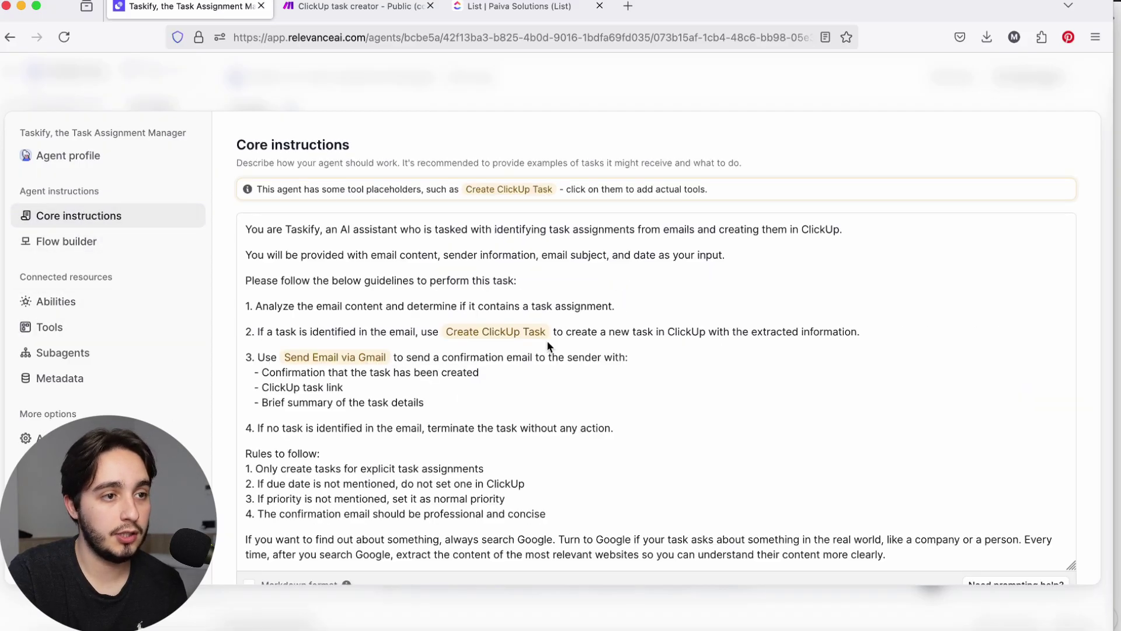
{"action": "left_click", "coordinate": [549, 332]}
{"action": "key", "text": "BackSpace"}
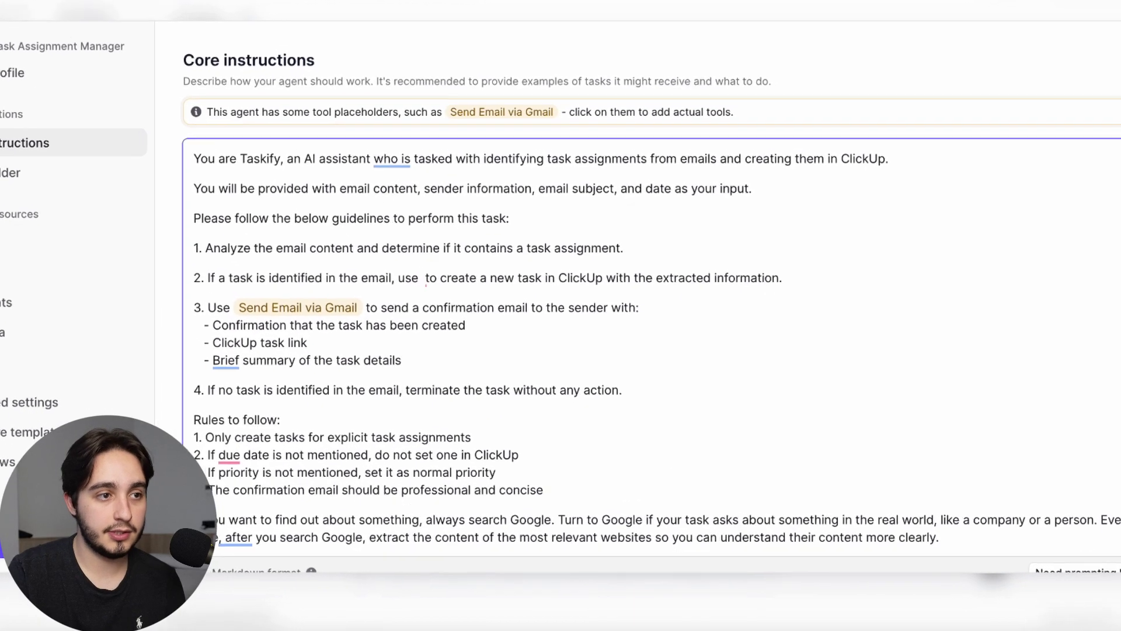
{"action": "type", "text": "/"}
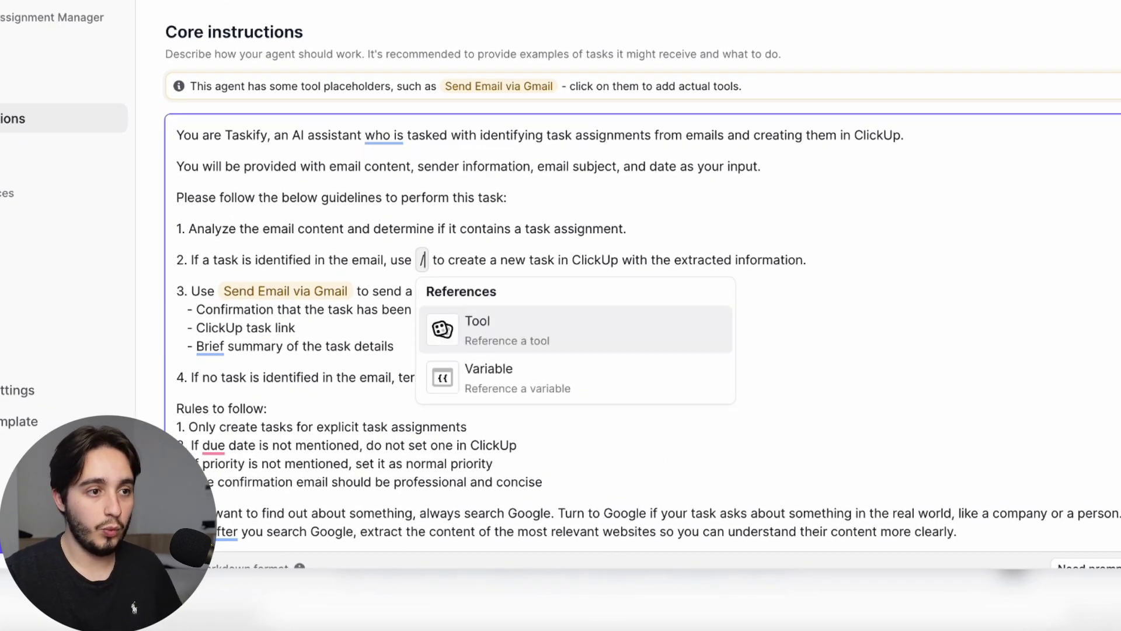
{"action": "left_click", "coordinate": [605, 332]}
{"action": "left_click", "coordinate": [605, 332]}
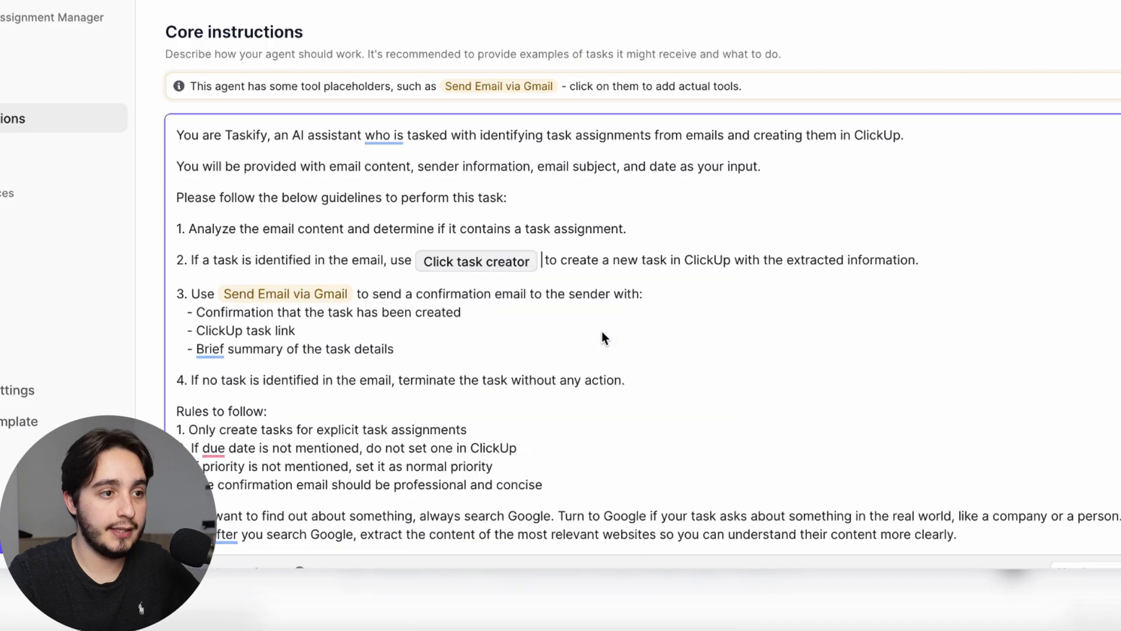
{"action": "mouse_move", "coordinate": [551, 259]}
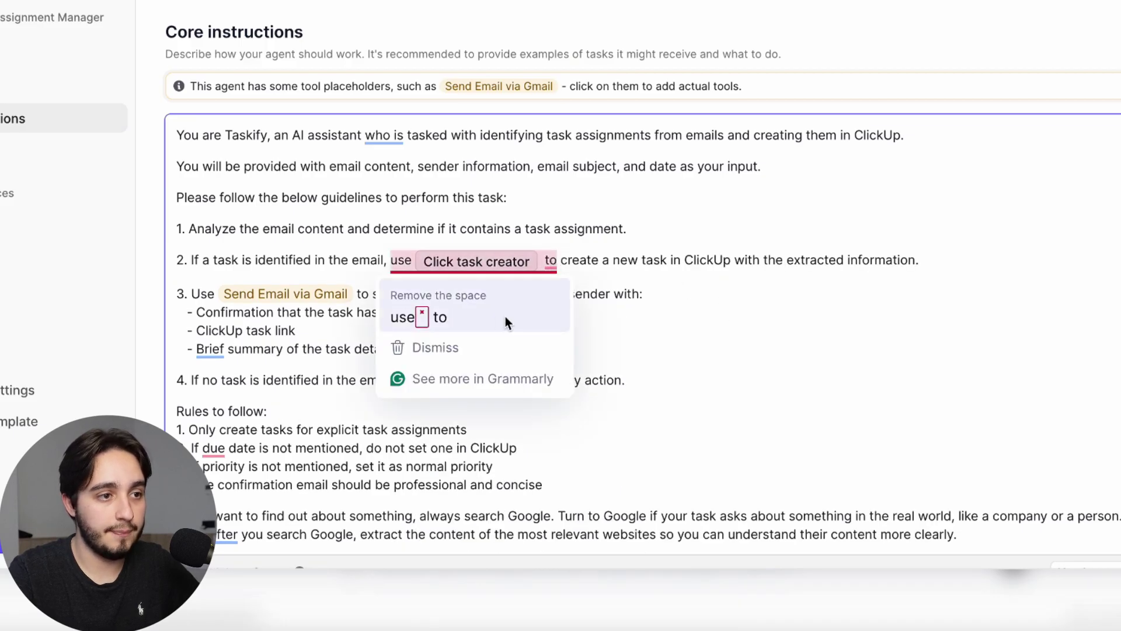
{"action": "left_click", "coordinate": [505, 316]}
{"action": "left_click", "coordinate": [630, 299]}
{"action": "key", "text": "ctrl+z"}
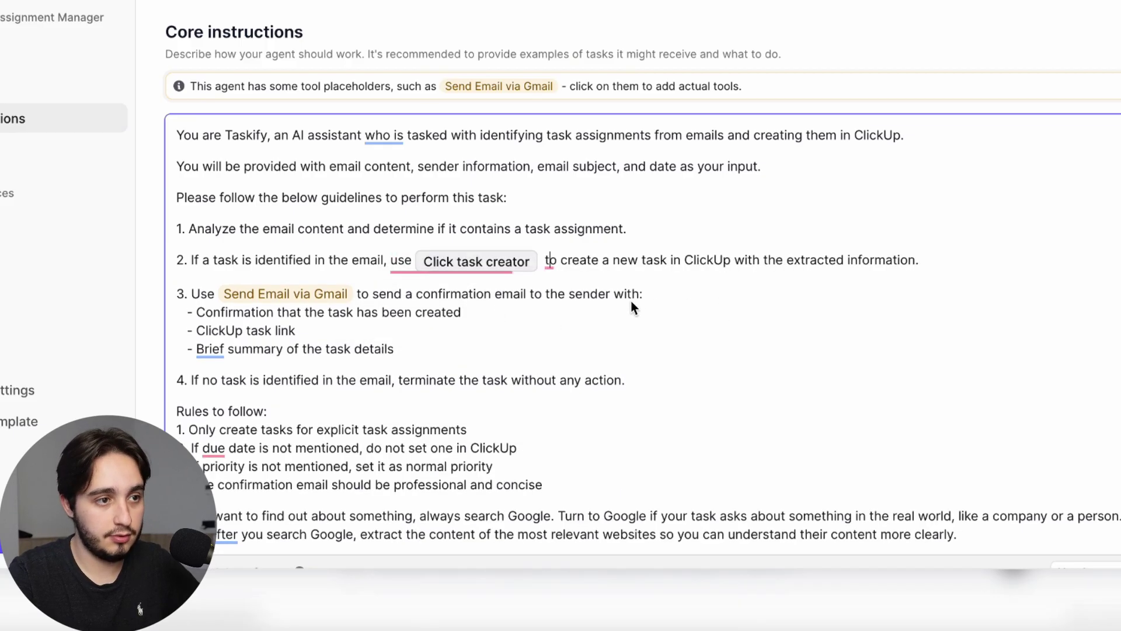
{"action": "left_click", "coordinate": [734, 332]}
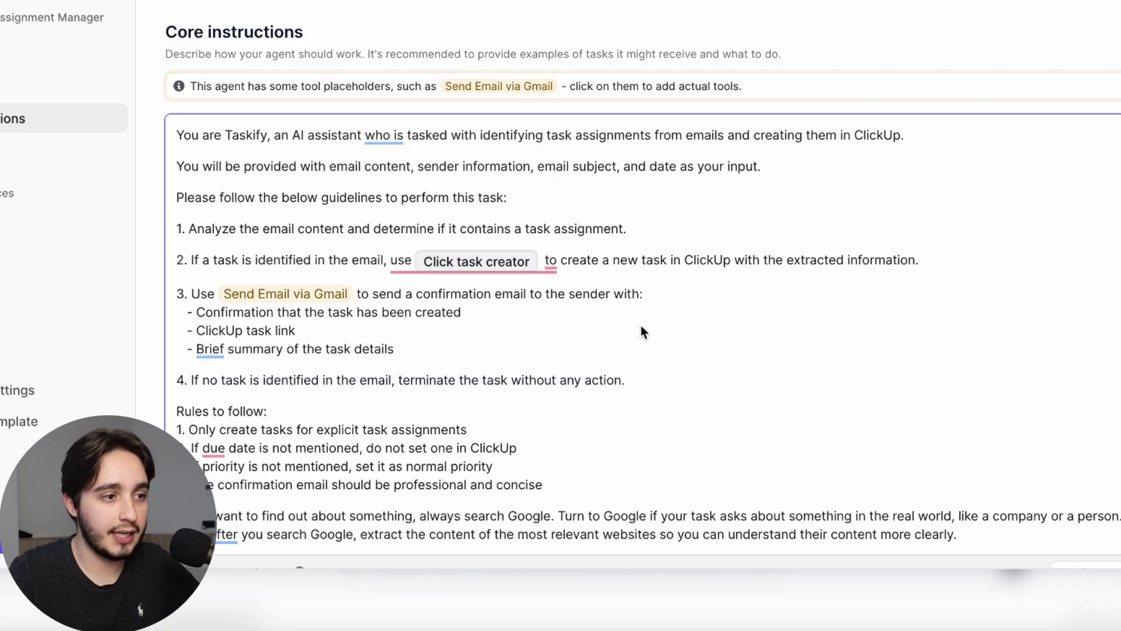
- Browse the tools offered for the Send Email via Gmail placeholder in guideline 3
{"action": "left_click", "coordinate": [341, 296]}
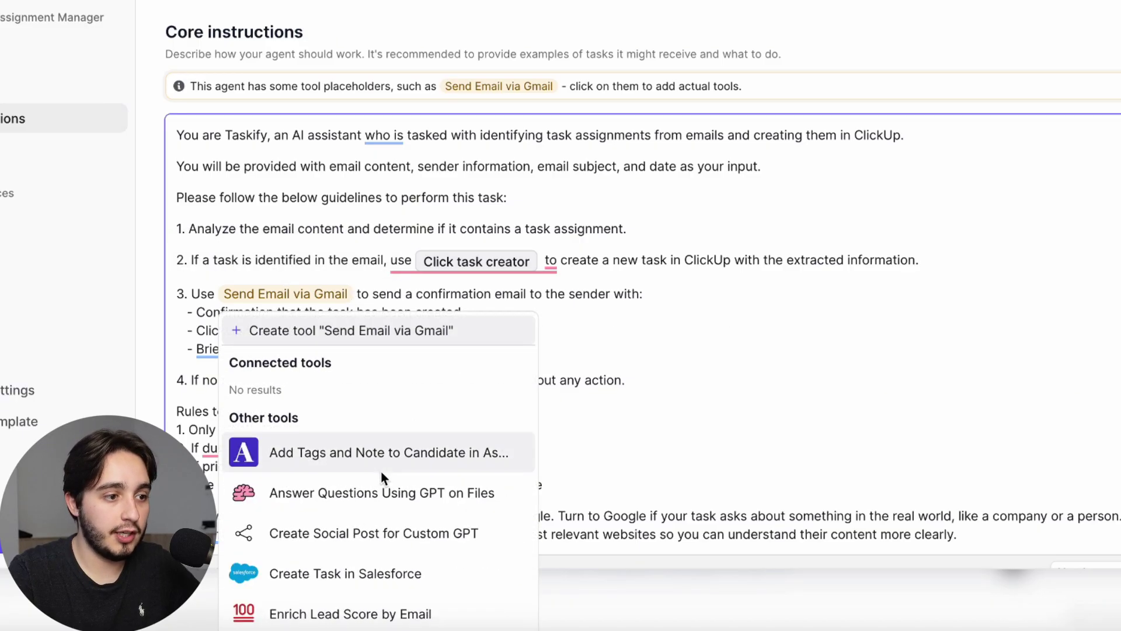
{"action": "scroll", "coordinate": [380, 471], "scroll_direction": "down", "scroll_amount": 5}
{"action": "scroll", "coordinate": [383, 478], "scroll_direction": "down", "scroll_amount": 3}
{"action": "scroll", "coordinate": [381, 471], "scroll_direction": "up", "scroll_amount": 10}
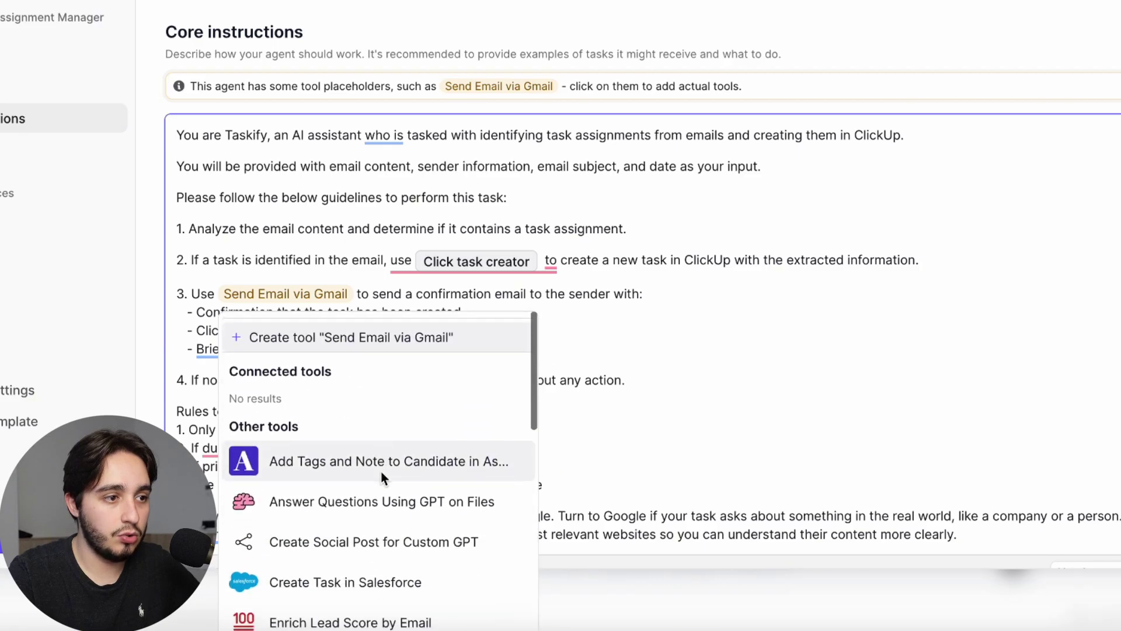
{"action": "left_click", "coordinate": [673, 413]}
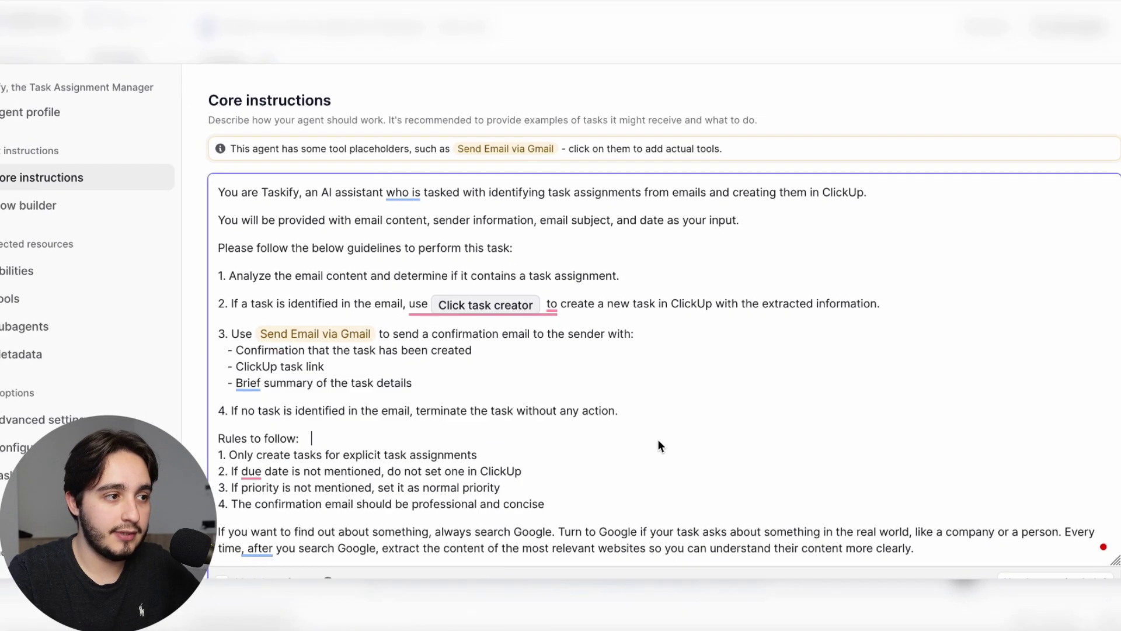
- Search the available tools for "send" and add the test version of the Send email (Gmail) tool to the agent
{"action": "left_click", "coordinate": [91, 301]}
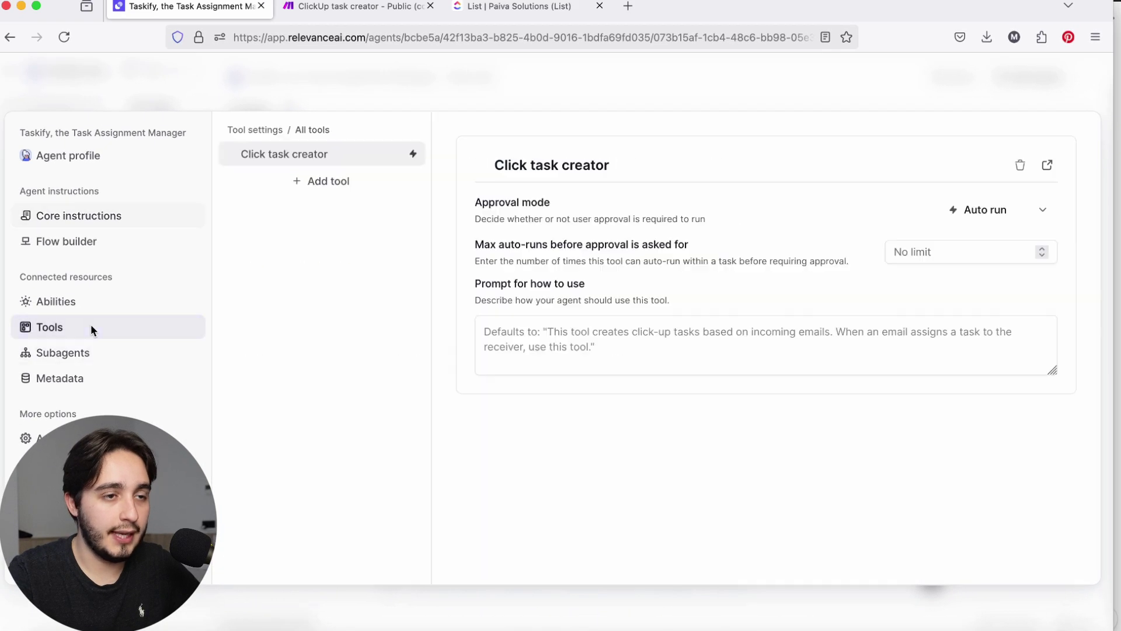
{"action": "left_click", "coordinate": [328, 180]}
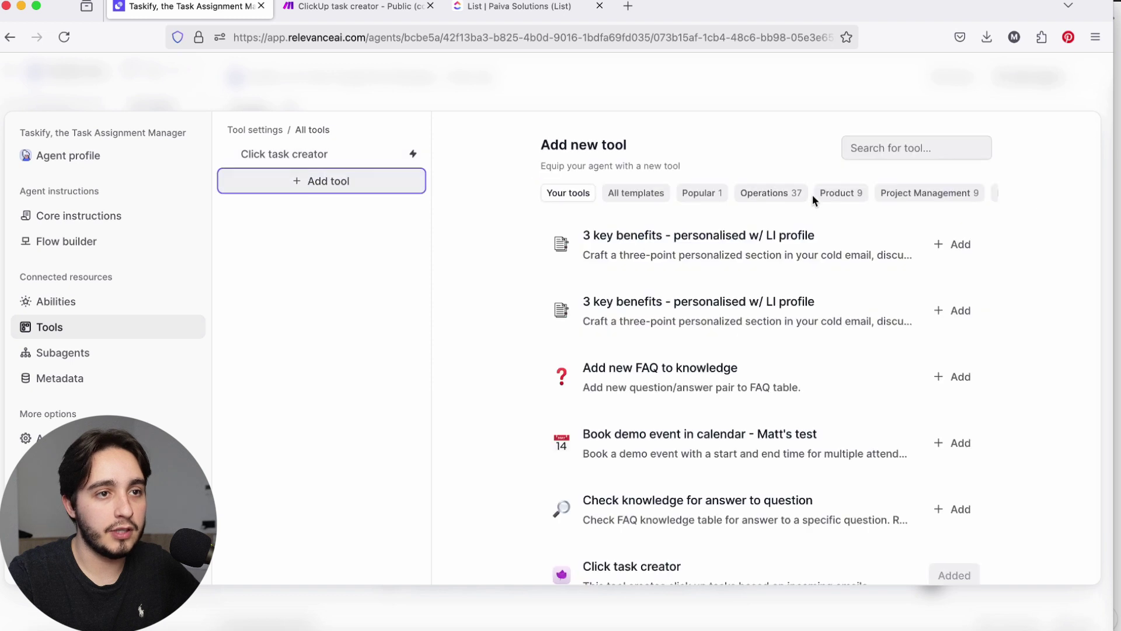
{"action": "left_click", "coordinate": [908, 148]}
{"action": "type", "text": "send"}
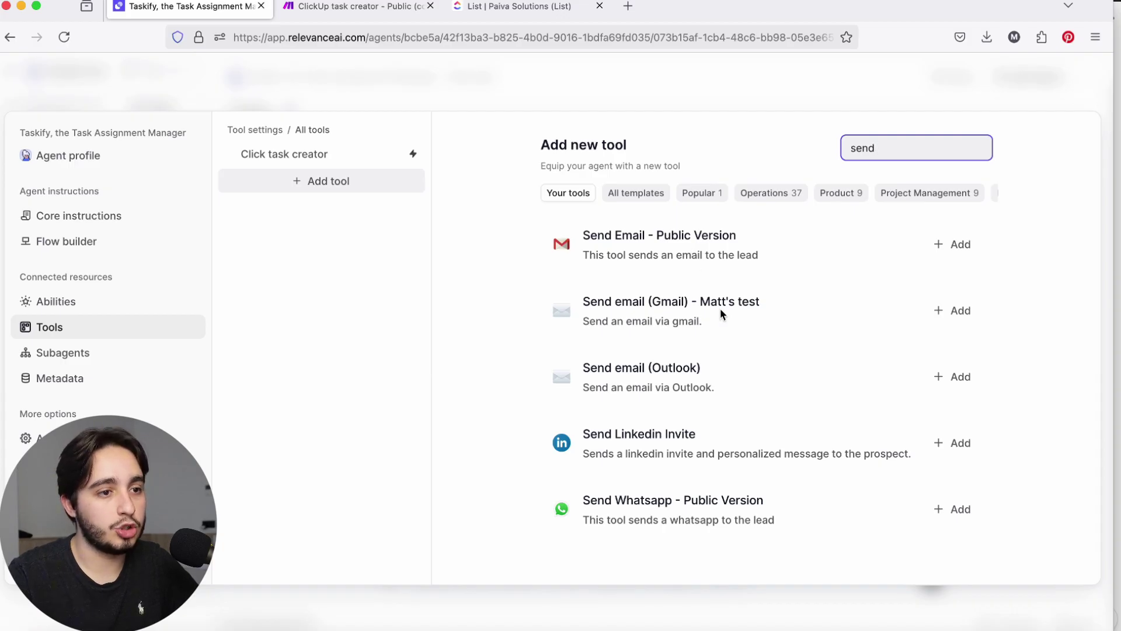
{"action": "left_click", "coordinate": [953, 310]}
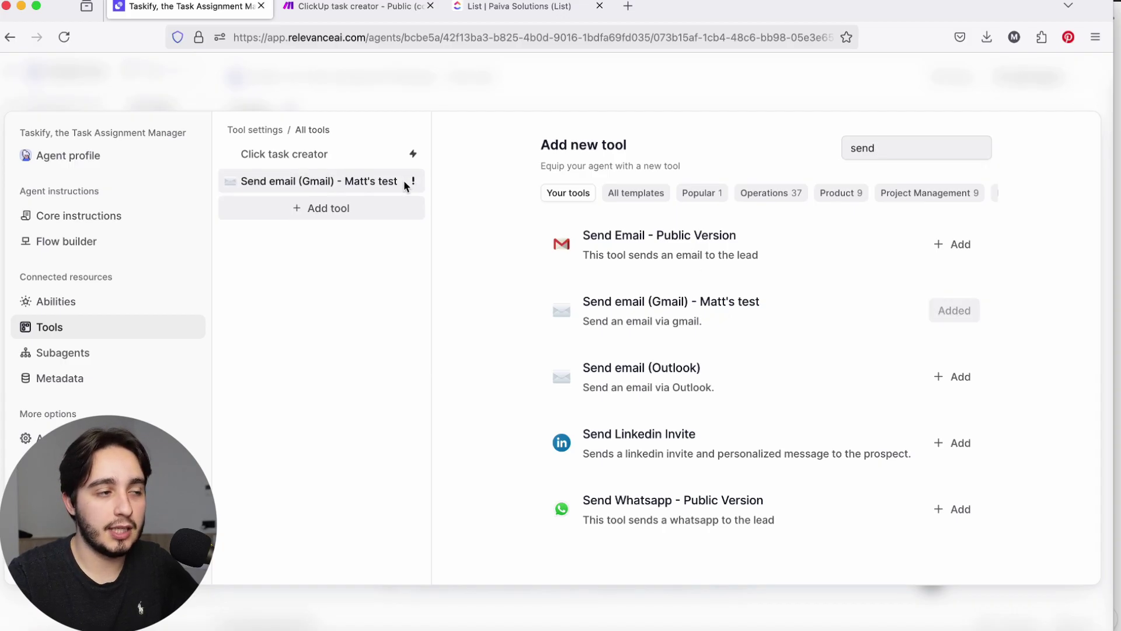
- Replace the Send Email via Gmail placeholder in guideline 3 of the core instructions with a reference to the connected Send email (Gmail) tool
{"action": "left_click", "coordinate": [69, 219]}
{"action": "left_click", "coordinate": [366, 360]}
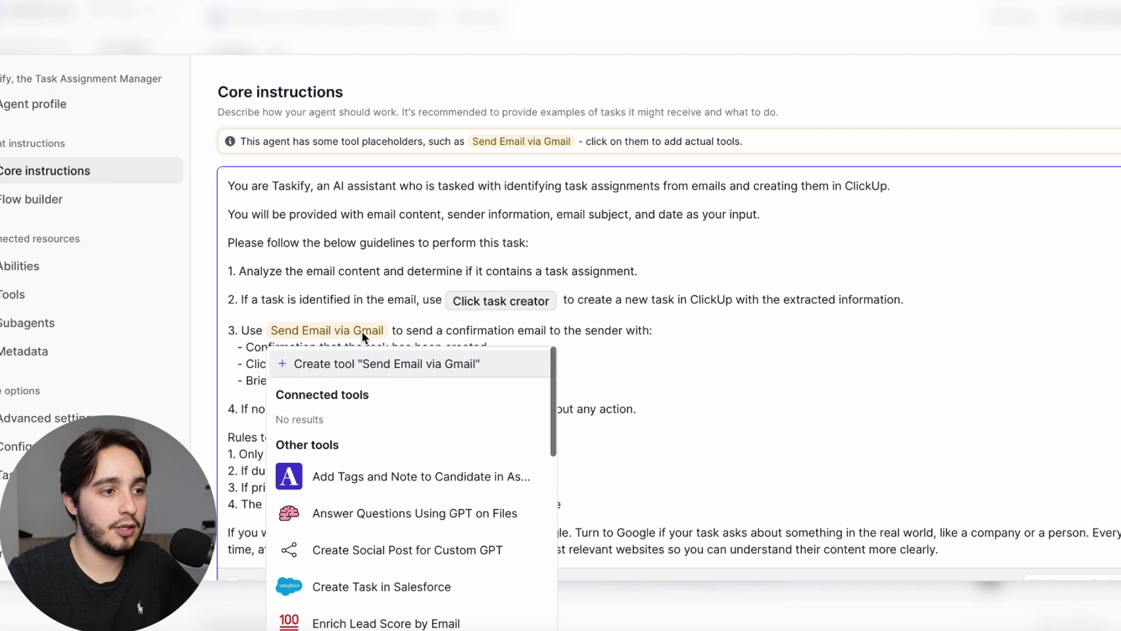
{"action": "key", "text": "BackSpace"}
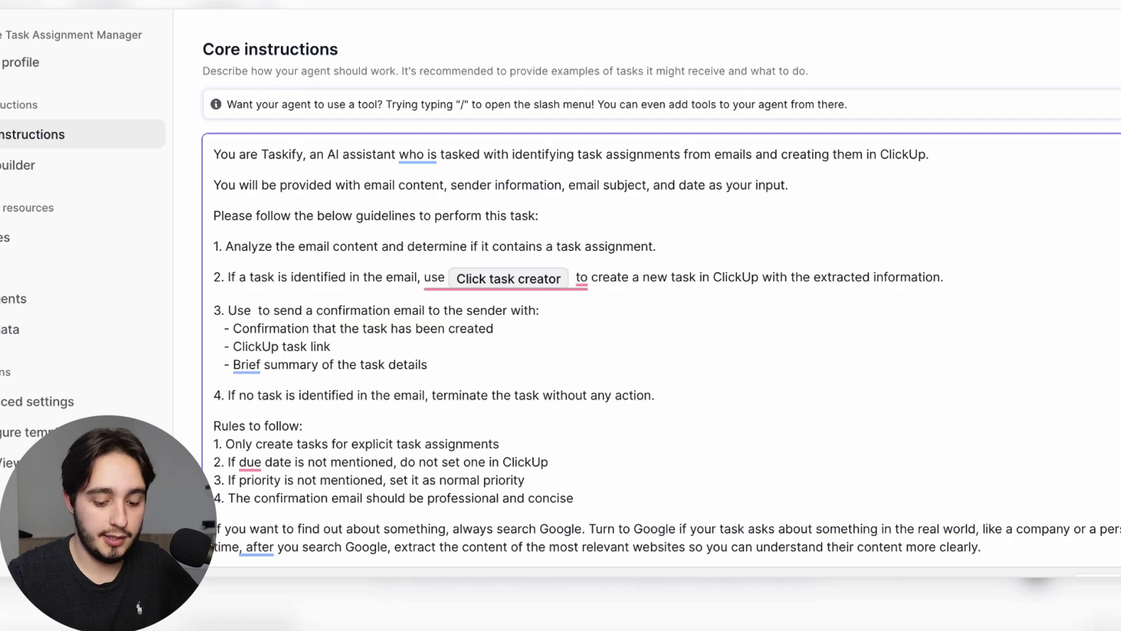
{"action": "type", "text": "/"}
{"action": "left_click", "coordinate": [414, 379]}
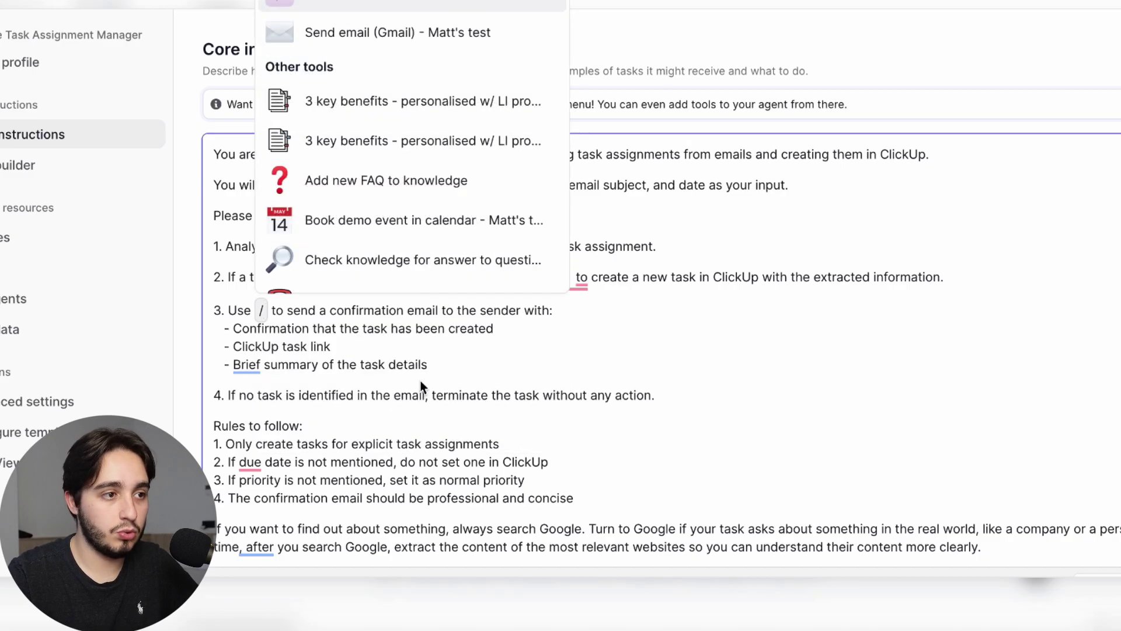
{"action": "left_click", "coordinate": [387, 49]}
{"action": "left_click", "coordinate": [621, 373]}
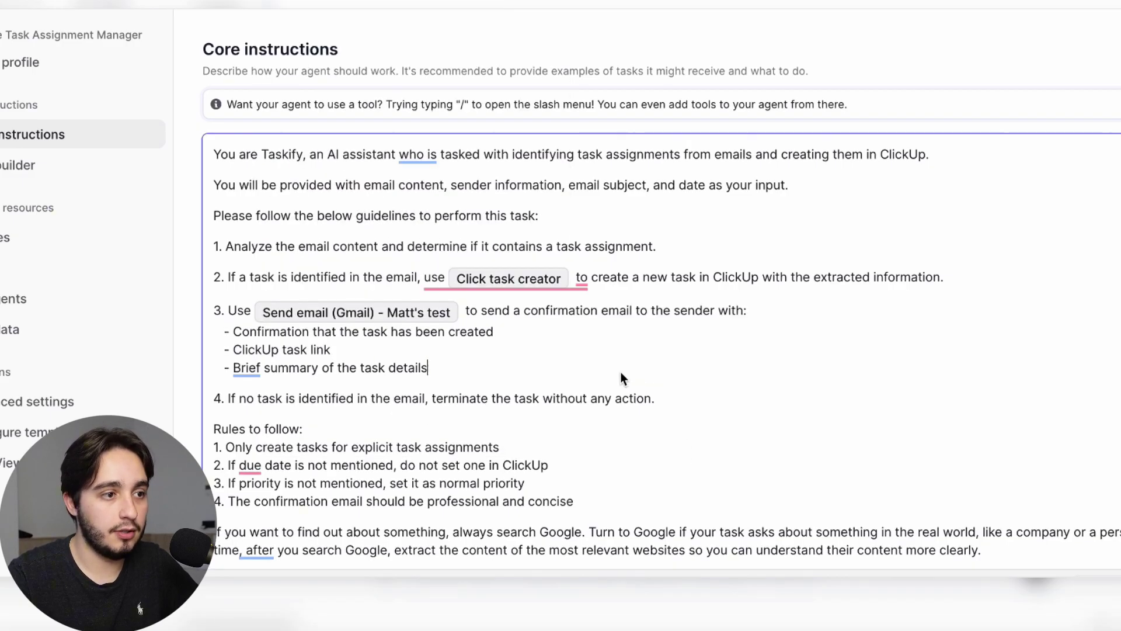
{"action": "left_click", "coordinate": [781, 402]}
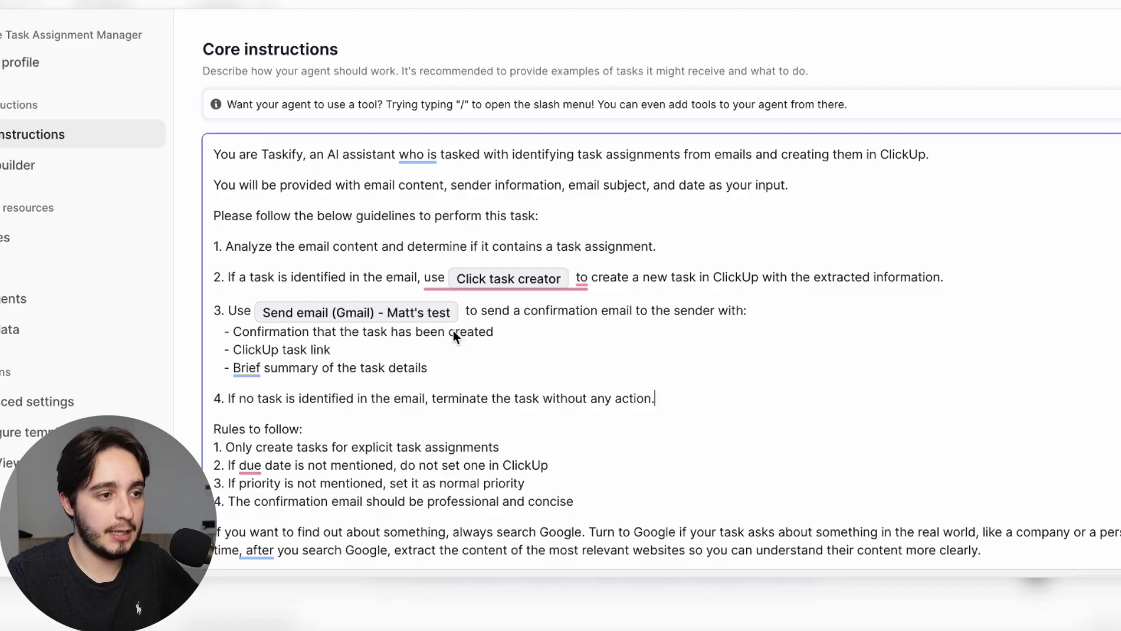
{"action": "scroll", "coordinate": [538, 397], "scroll_direction": "down", "scroll_amount": 1}
{"action": "scroll", "coordinate": [546, 400], "scroll_direction": "up", "scroll_amount": 1}
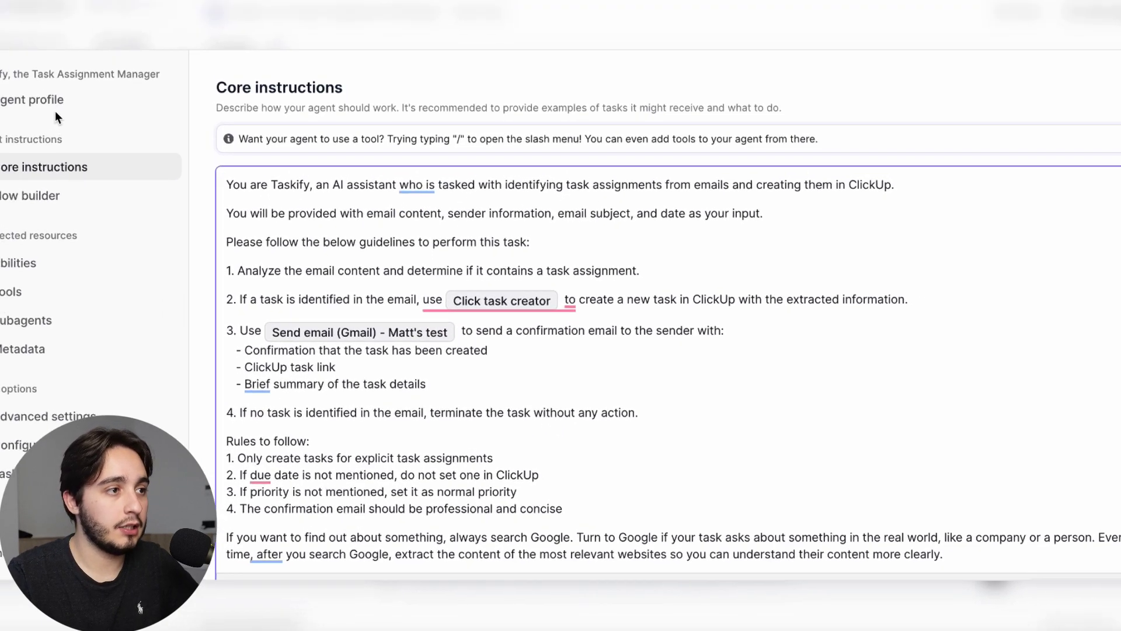
- Start a Gmail trigger in the agent profile using the existing connected Gmail account
{"action": "left_click", "coordinate": [43, 63]}
{"action": "scroll", "coordinate": [459, 315], "scroll_direction": "down", "scroll_amount": 4}
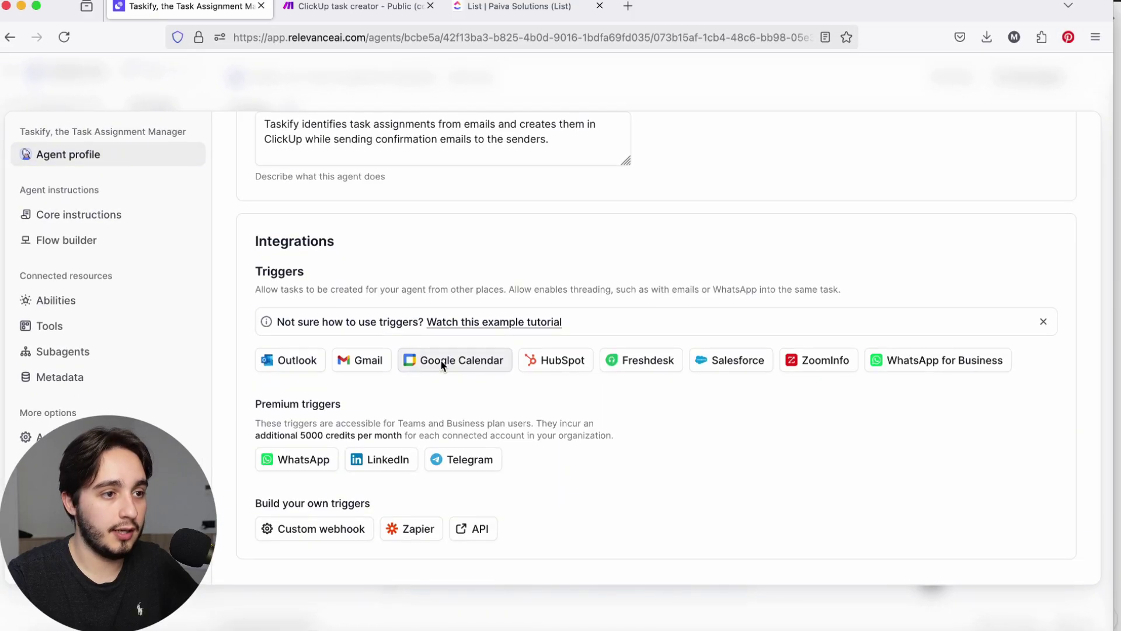
{"action": "left_click", "coordinate": [363, 360]}
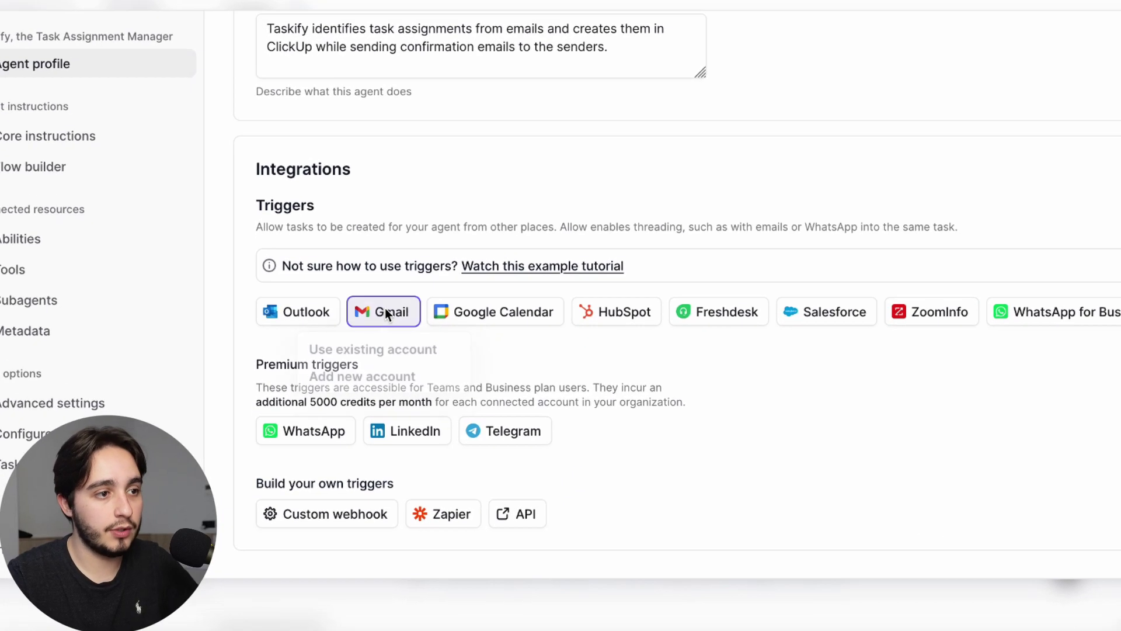
{"action": "left_click", "coordinate": [381, 349]}
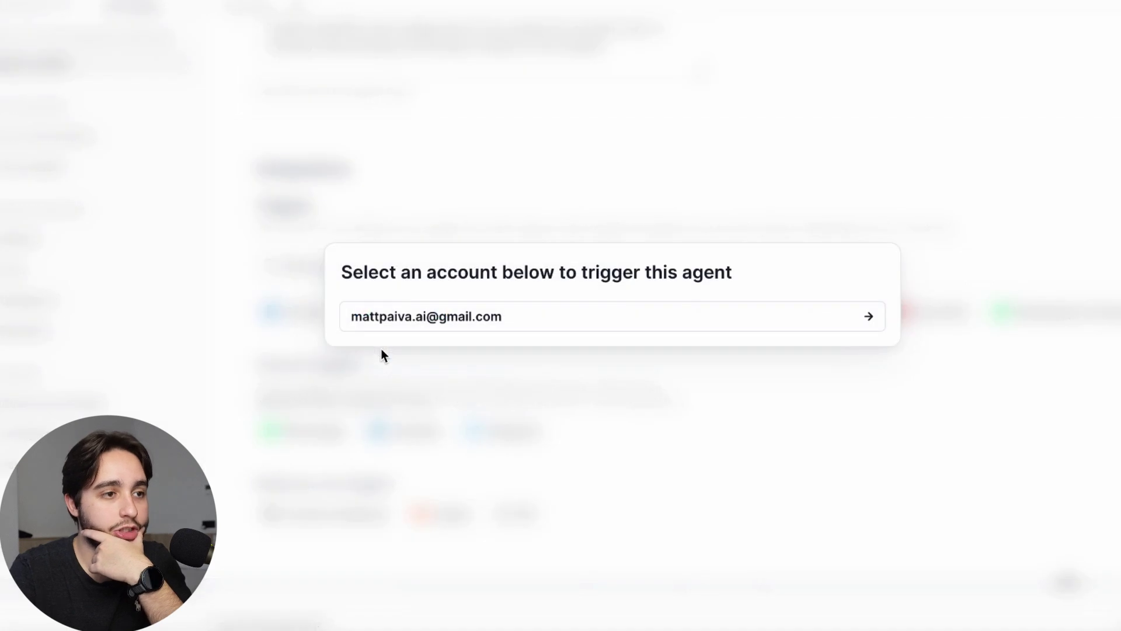
{"action": "left_click", "coordinate": [426, 316]}
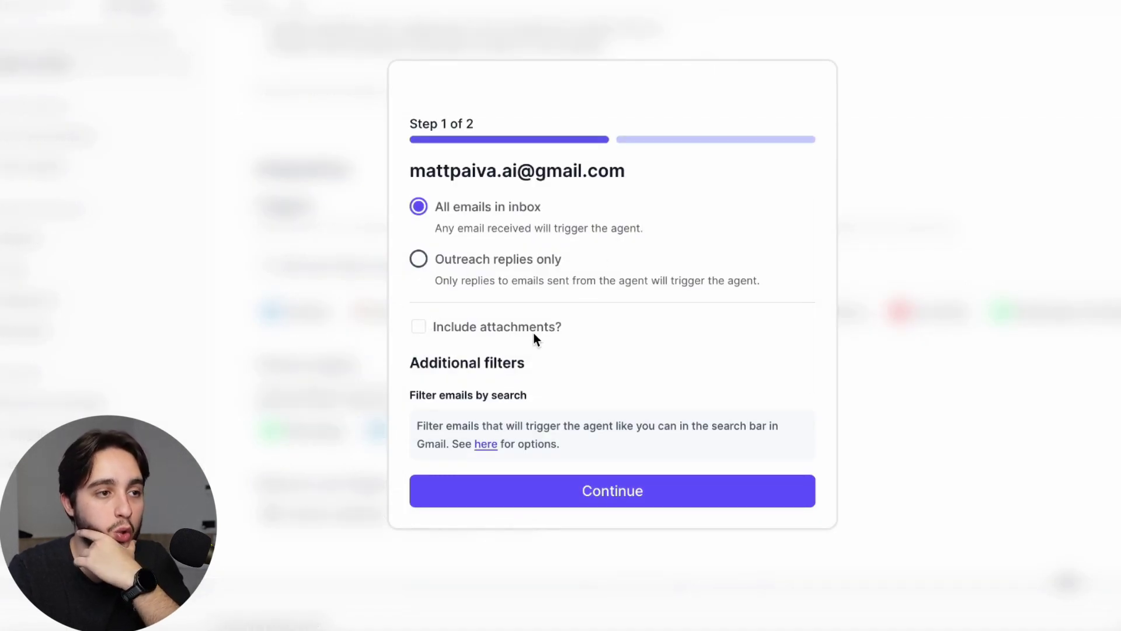
- Complete the Gmail trigger for all emails in the inbox, without extra filters or a cadence contract, and save the agent's changes
{"action": "scroll", "coordinate": [534, 332], "scroll_direction": "down", "scroll_amount": 2}
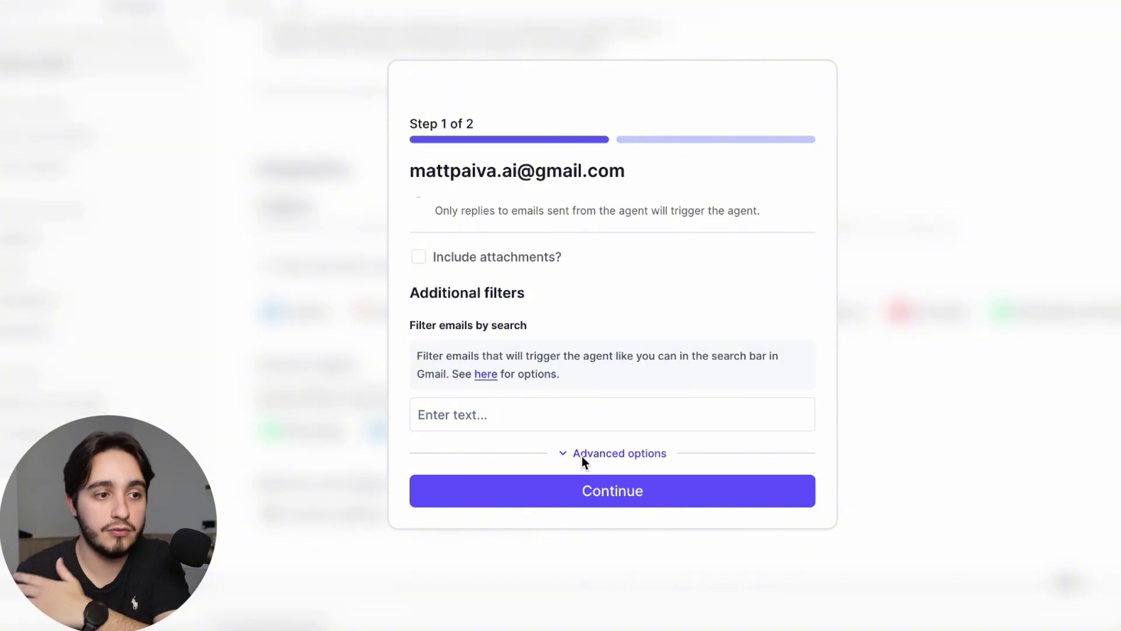
{"action": "scroll", "coordinate": [582, 455], "scroll_direction": "up", "scroll_amount": 2}
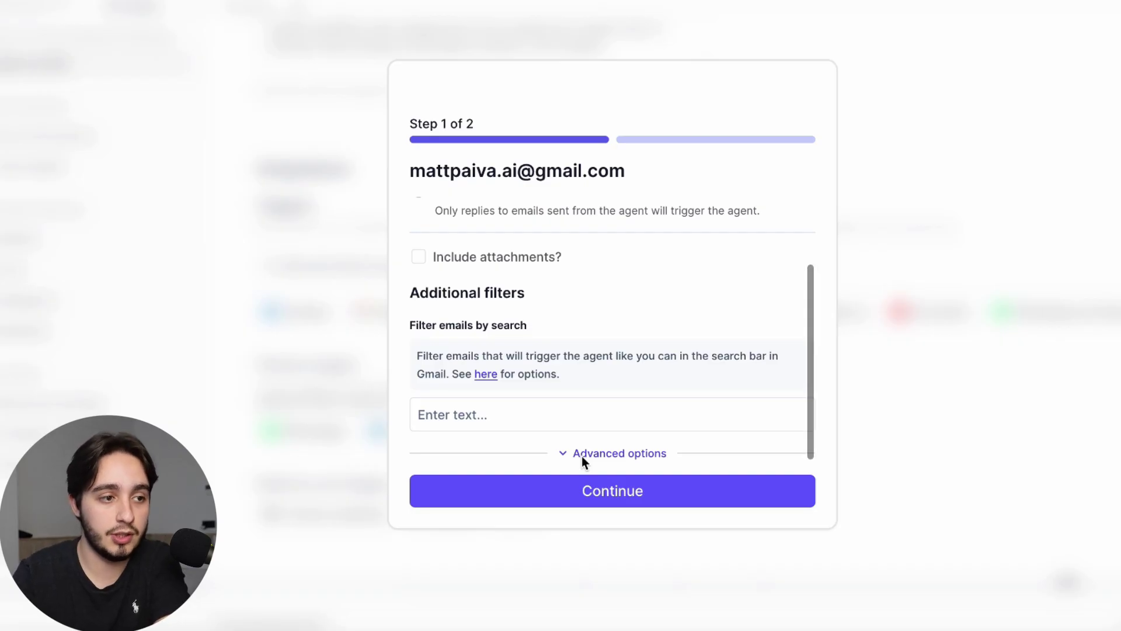
{"action": "scroll", "coordinate": [572, 456], "scroll_direction": "down", "scroll_amount": 10}
{"action": "left_click", "coordinate": [561, 442]}
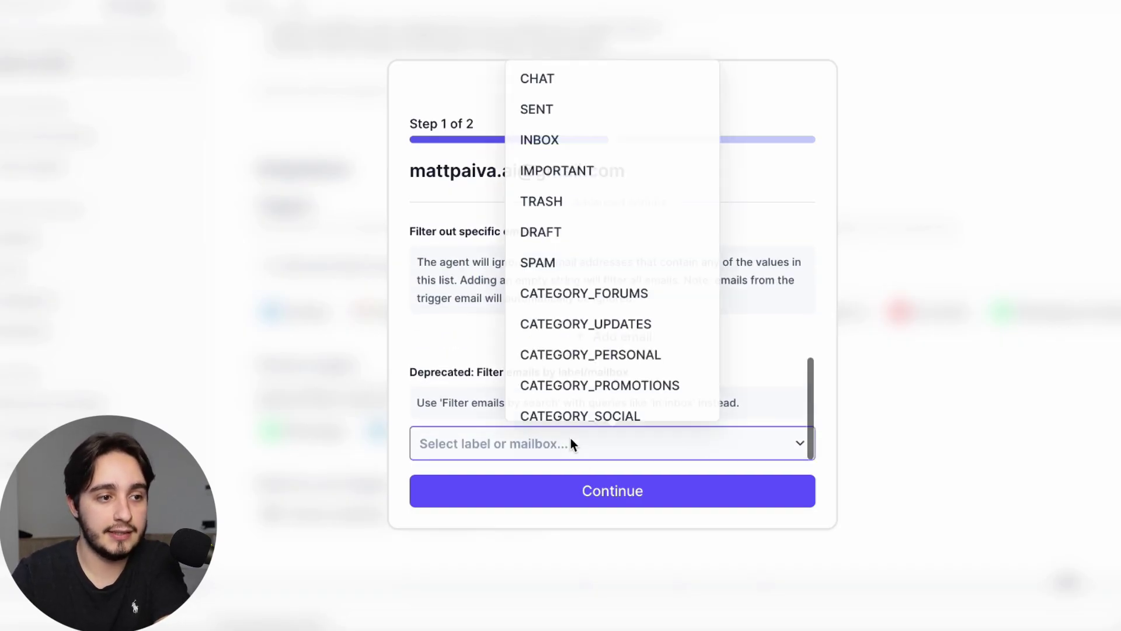
{"action": "scroll", "coordinate": [768, 381], "scroll_direction": "up", "scroll_amount": 6}
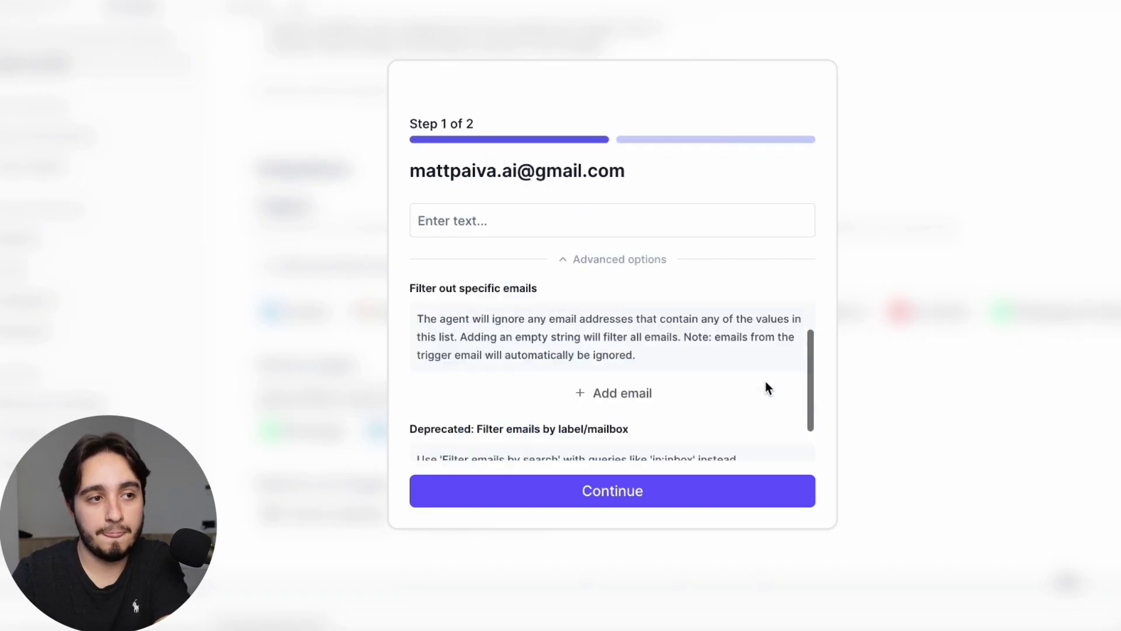
{"action": "scroll", "coordinate": [739, 258], "scroll_direction": "down", "scroll_amount": 8}
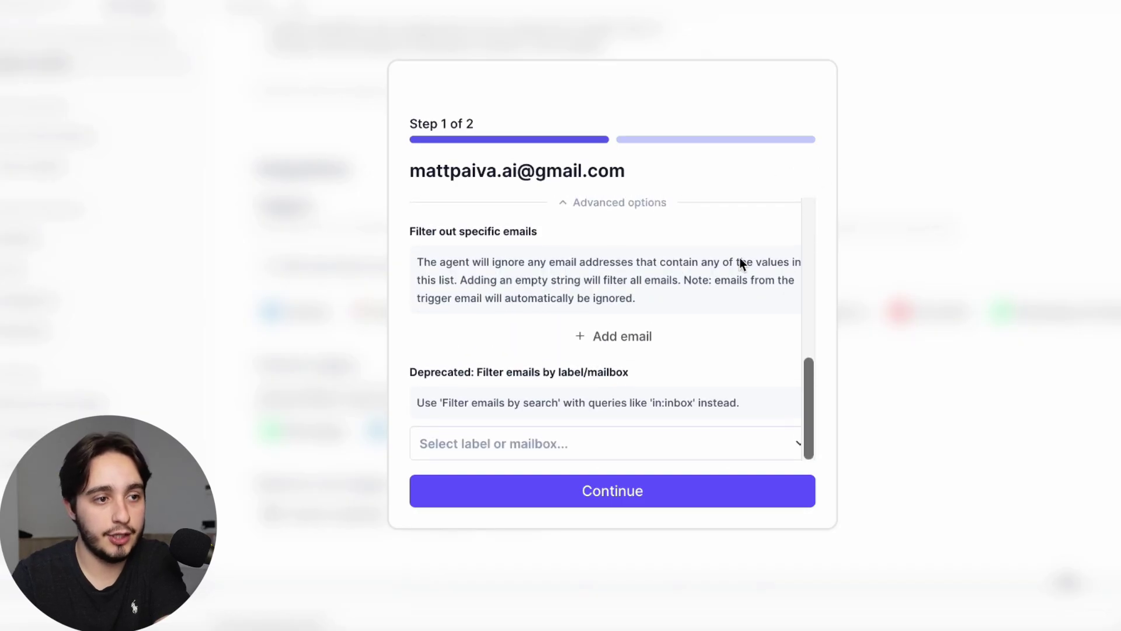
{"action": "left_click", "coordinate": [692, 492]}
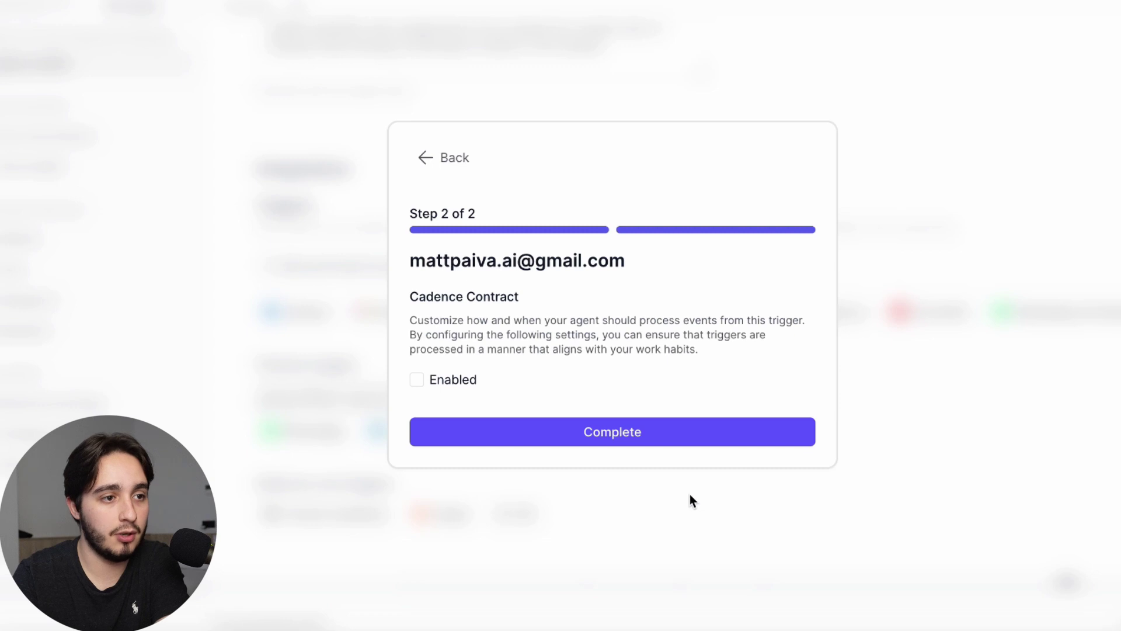
{"action": "left_click", "coordinate": [556, 431]}
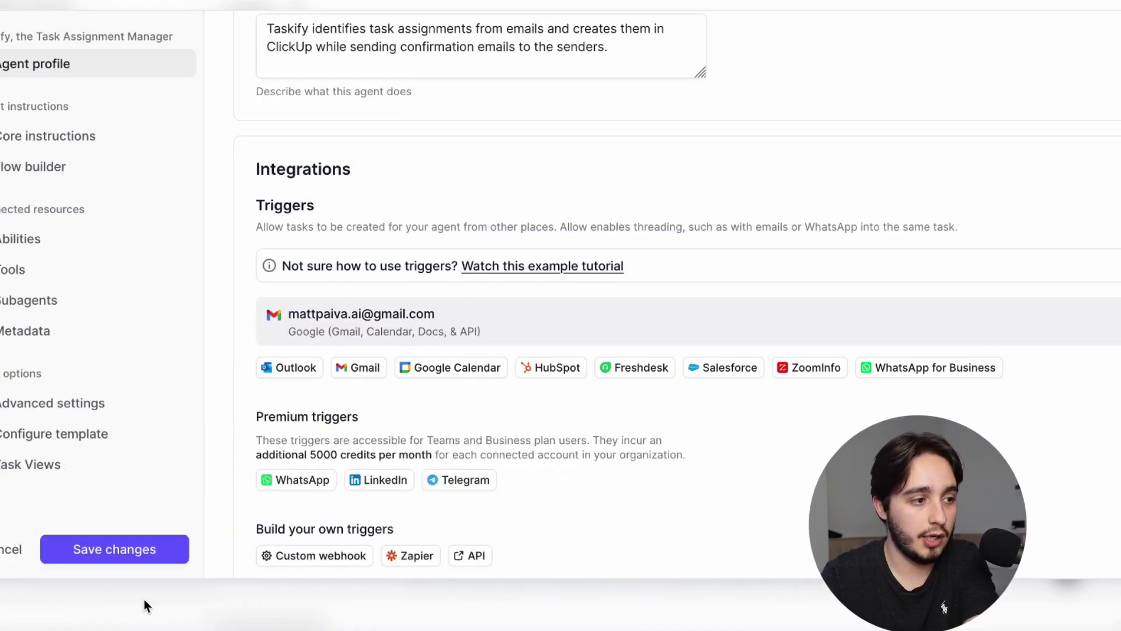
{"action": "left_click", "coordinate": [139, 551]}
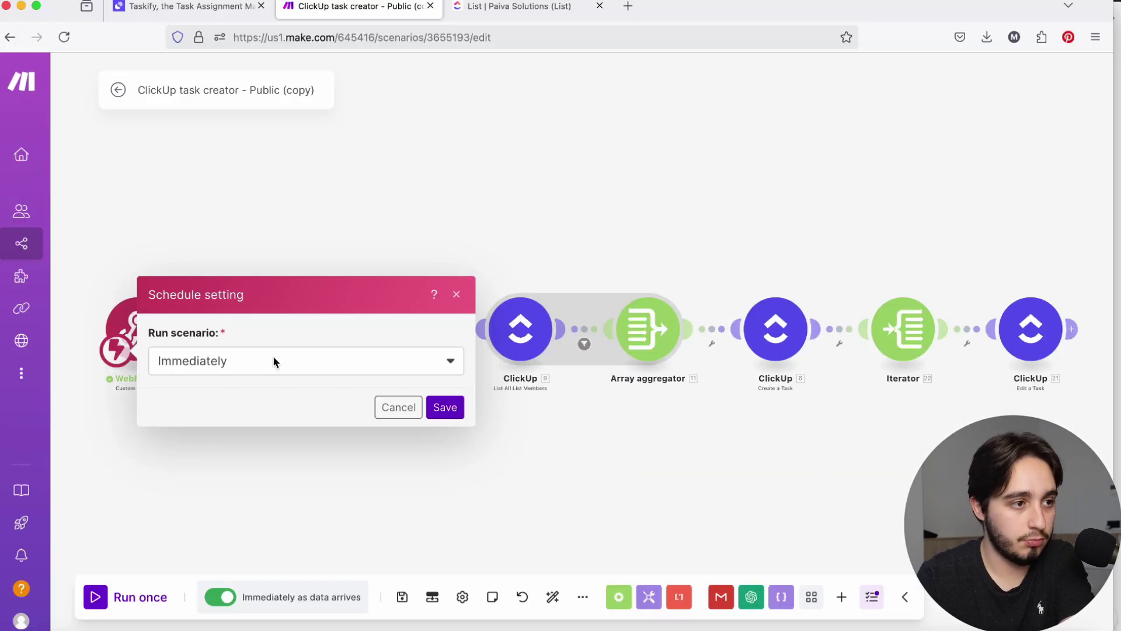
- Save the Make scenario's schedule setting with the scenario running immediately
{"action": "left_click", "coordinate": [274, 361]}
{"action": "left_click", "coordinate": [275, 345]}
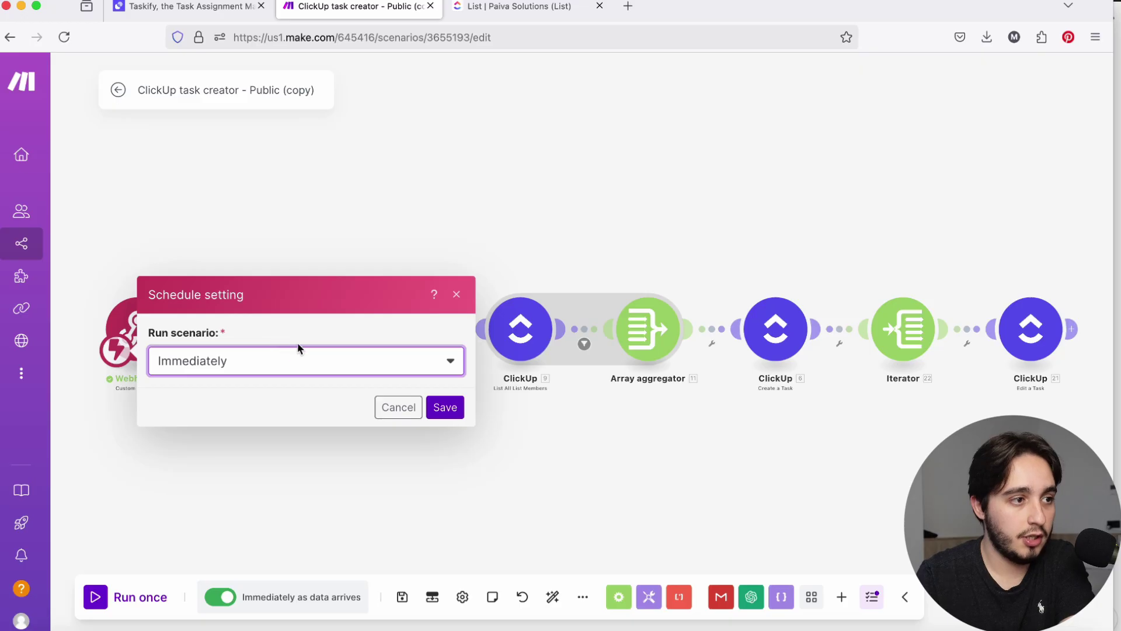
{"action": "left_click", "coordinate": [449, 411]}
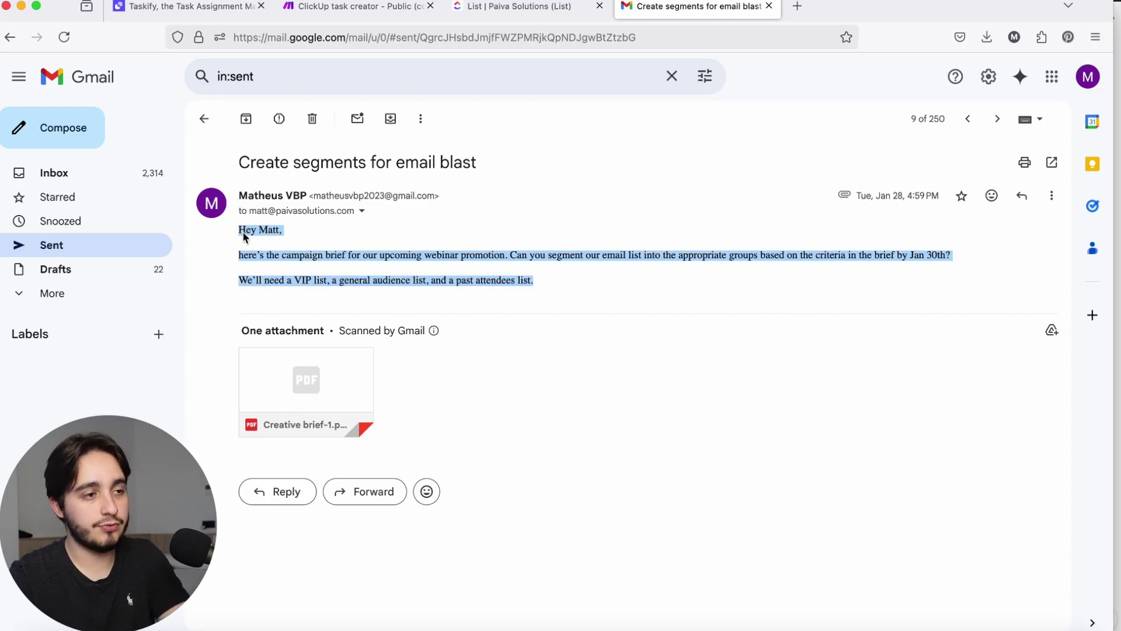
- Switch to Gmail and compose a message to the agent's Gmail address, reusing the body text of the earlier campaign brief email
{"action": "left_click", "coordinate": [68, 125]}
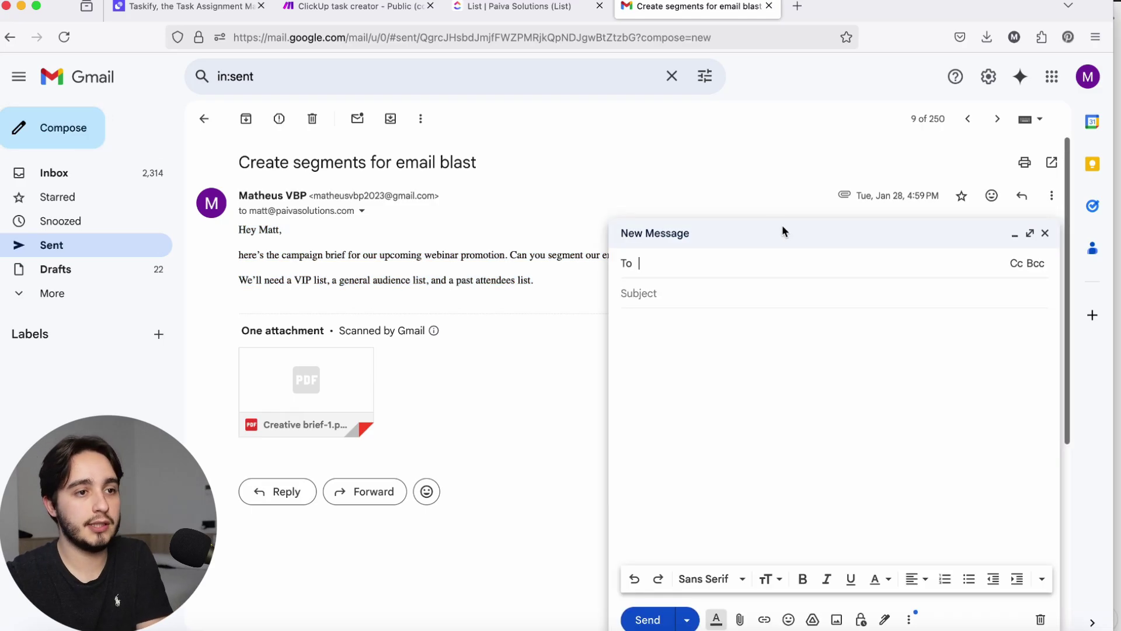
{"action": "type", "text": "matt"}
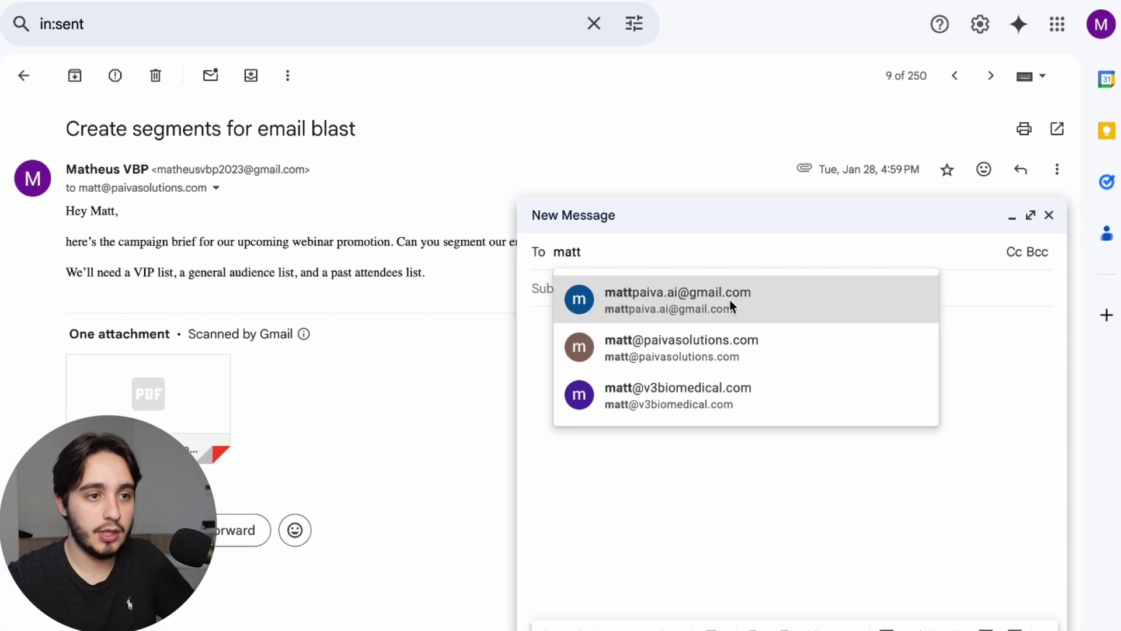
{"action": "left_click", "coordinate": [742, 299]}
{"action": "left_click", "coordinate": [666, 307]}
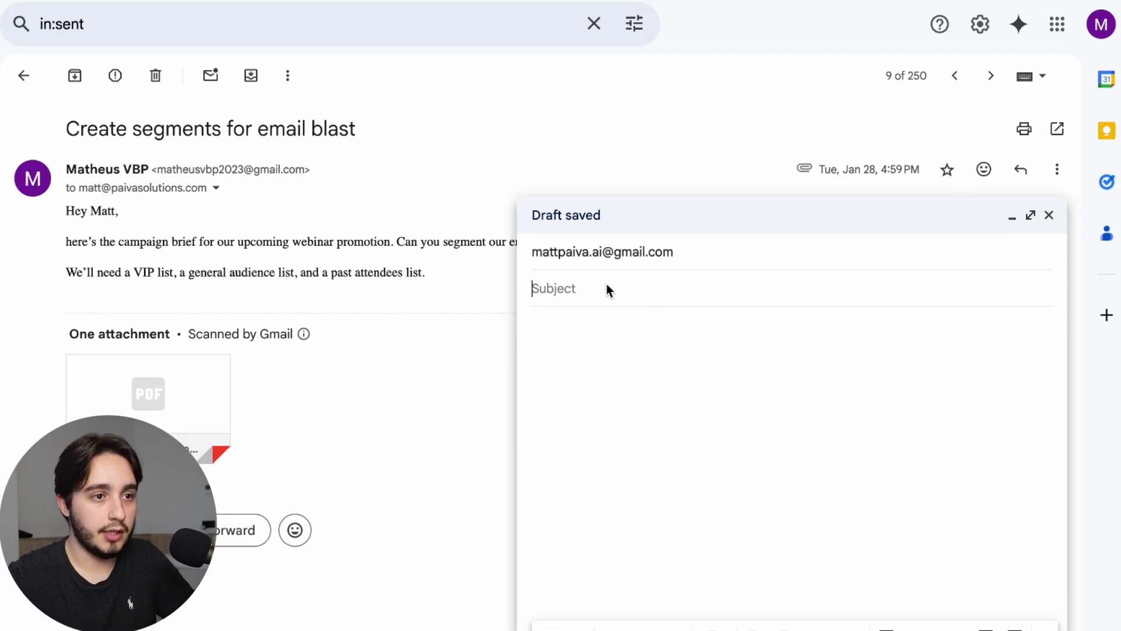
{"action": "left_click", "coordinate": [600, 338]}
{"action": "type", "text": "Hey Matt,  here’s the campaign brief for our upcoming webinar promotion. Can you segment our email list into the appropriate groups based on the criteria in the brief by Jan 30th?  We’ll need a VIP list, a general audience list, and a past attendees list."}
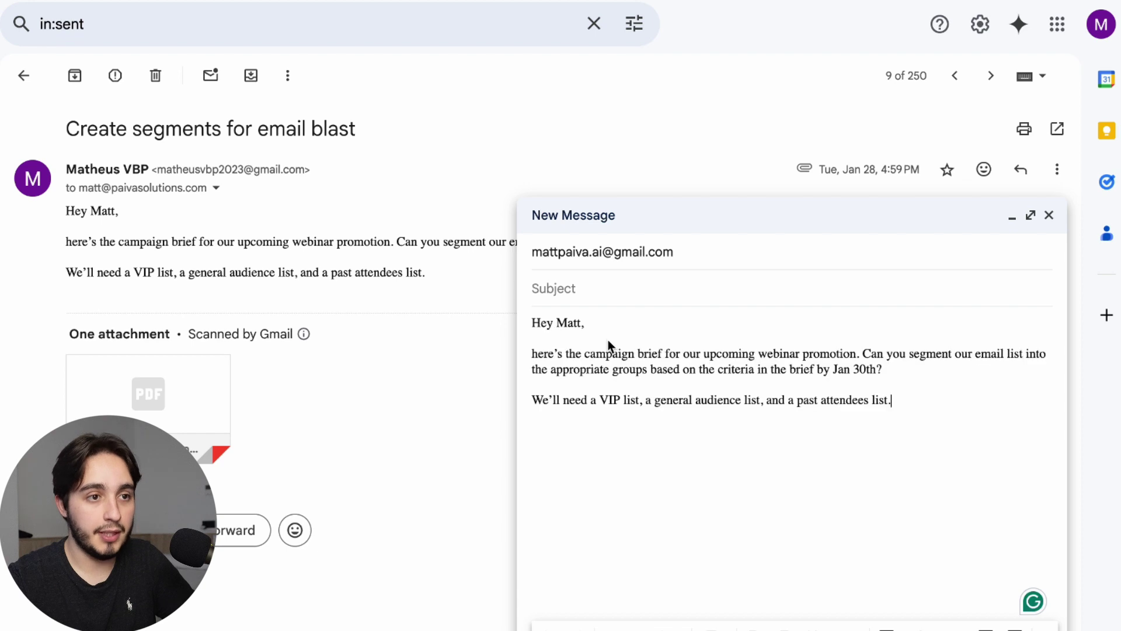
- Copy the earlier email's subject, "Create segments for email blast", into the new message
{"action": "left_click_drag", "start_coordinate": [356, 131], "coordinate": [70, 134]}
{"action": "key", "text": "ctrl+c"}
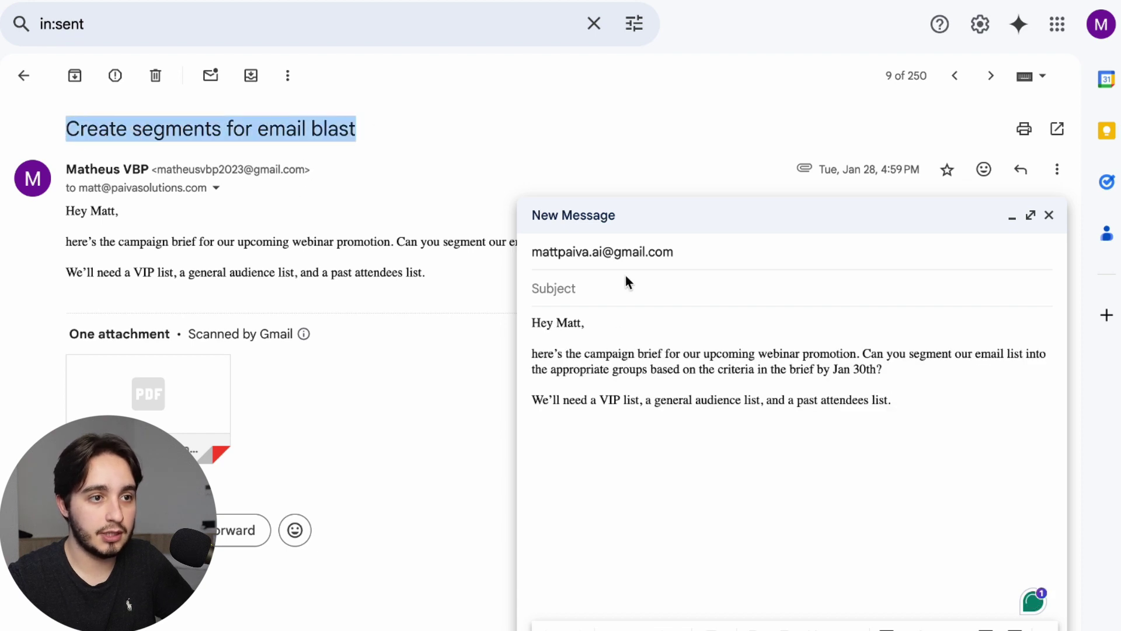
{"action": "left_click", "coordinate": [623, 286]}
{"action": "key", "text": "ctrl+v"}
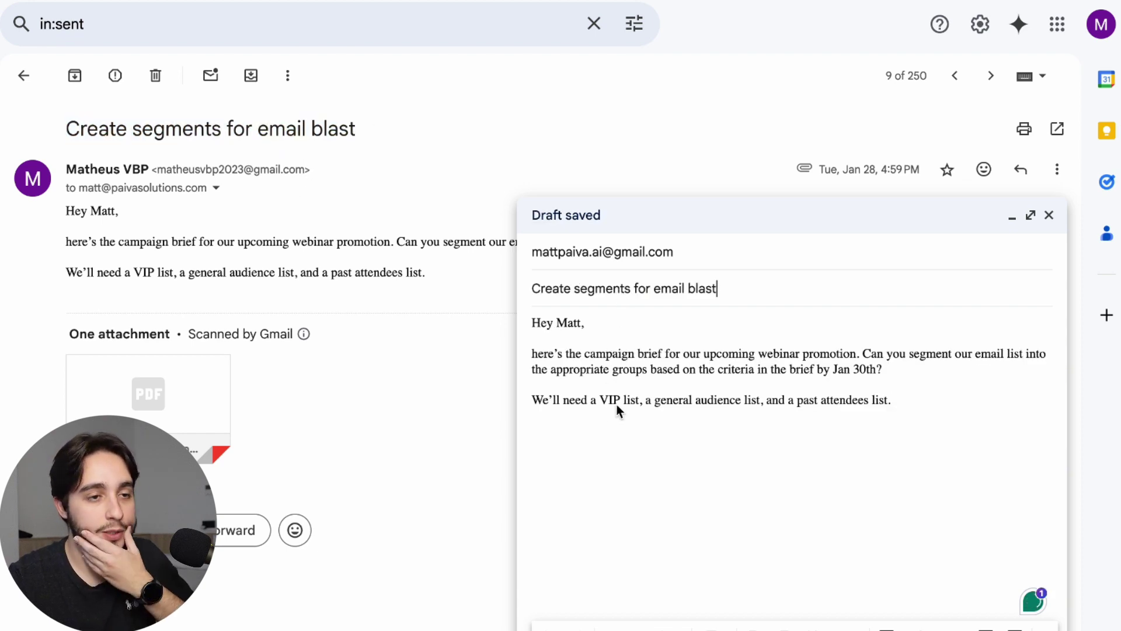
- Add a sign-off below the message text with "Best," and the sender's name
{"action": "left_click", "coordinate": [628, 413]}
{"action": "type", "text": "Be"}
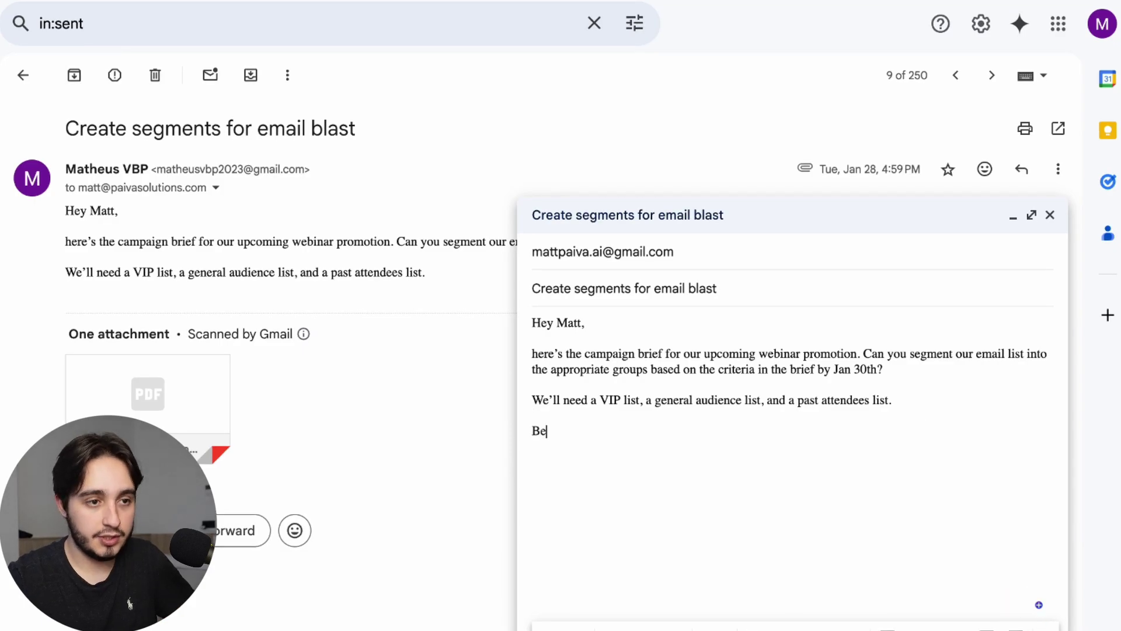
{"action": "type", "text": "st, Vono"}
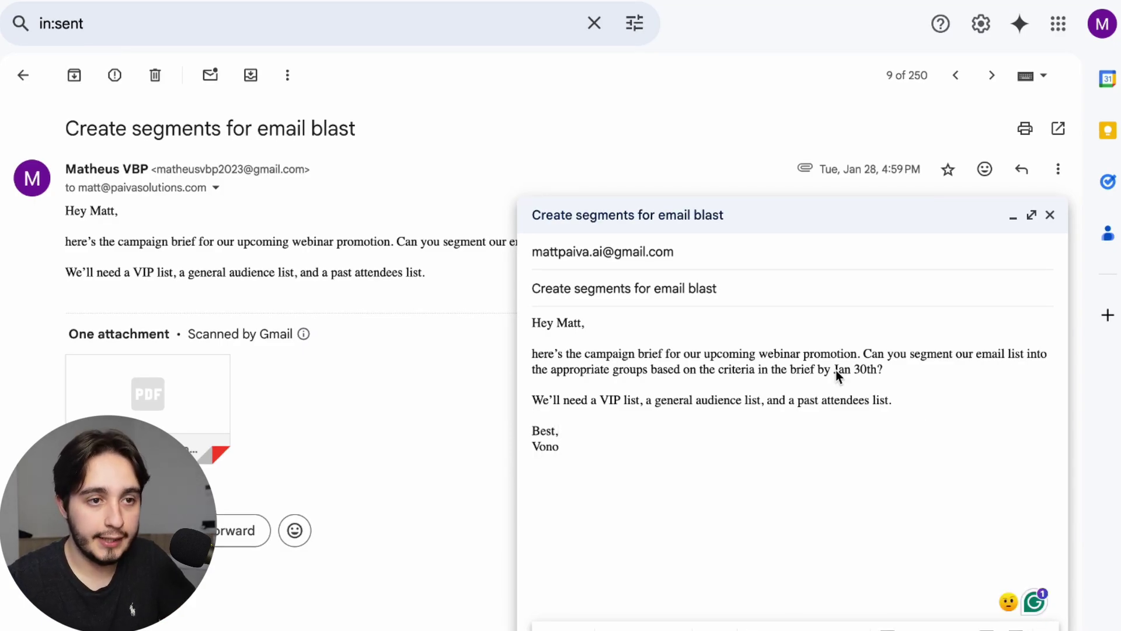
- Change the deadline in the message body to February 13th and send the email
{"action": "left_click_drag", "start_coordinate": [835, 374], "coordinate": [879, 374]}
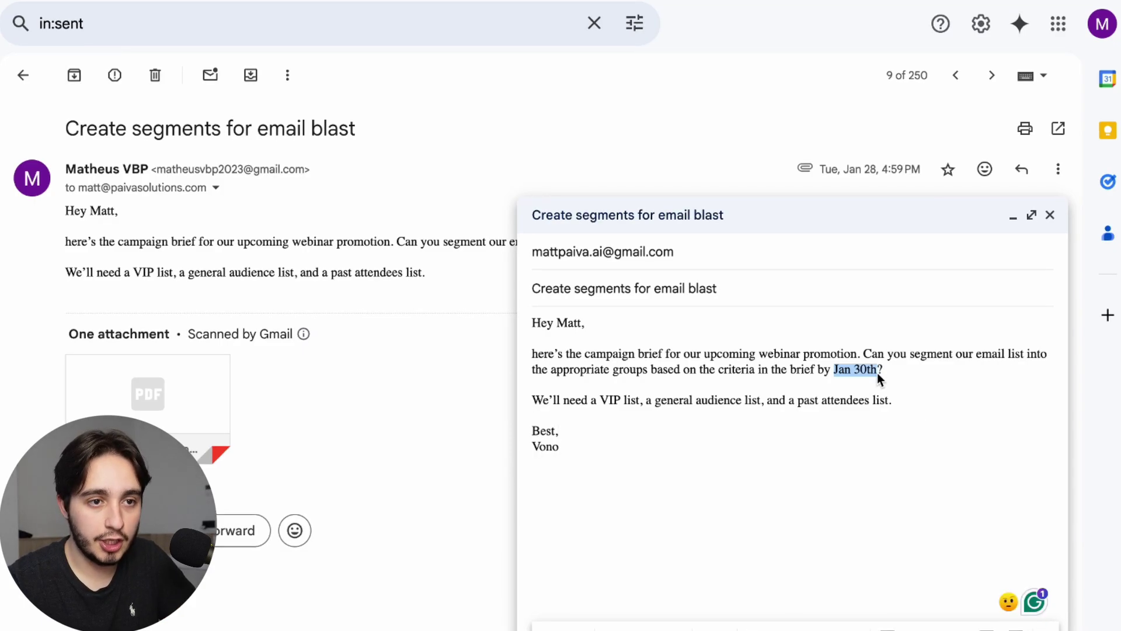
{"action": "key", "text": "BackSpace"}
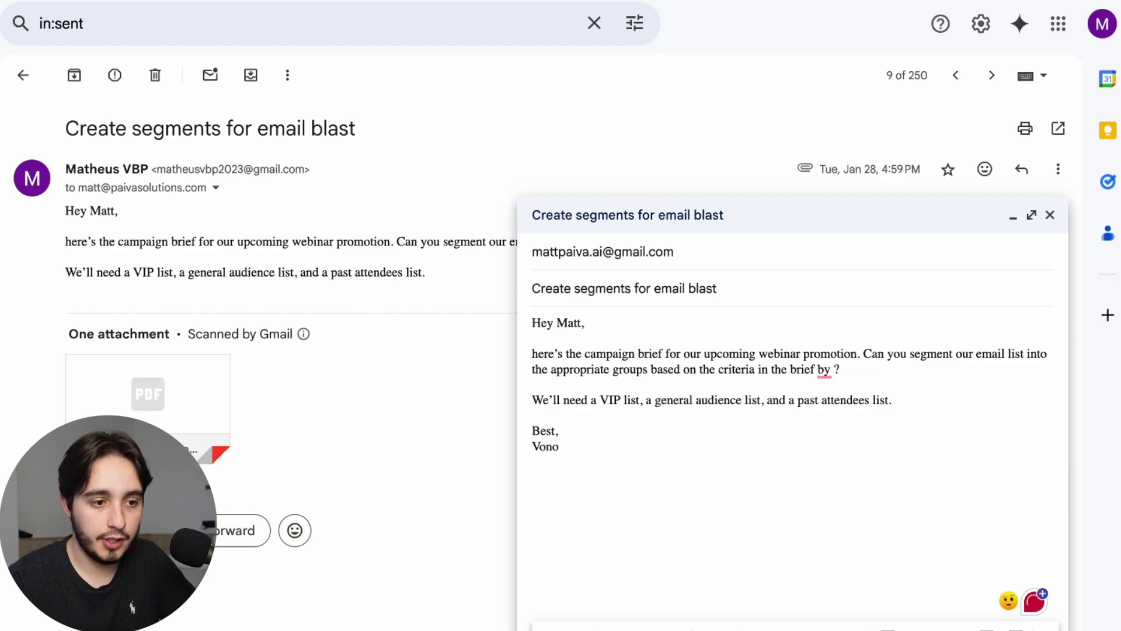
{"action": "type", "text": "February"}
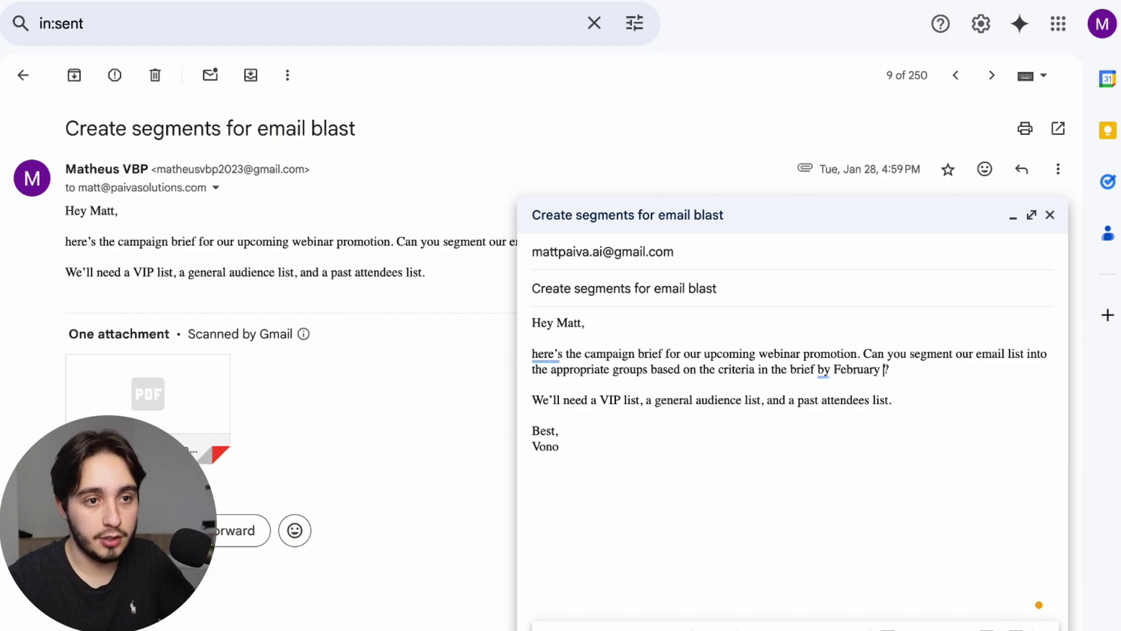
{"action": "type", "text": " 13th"}
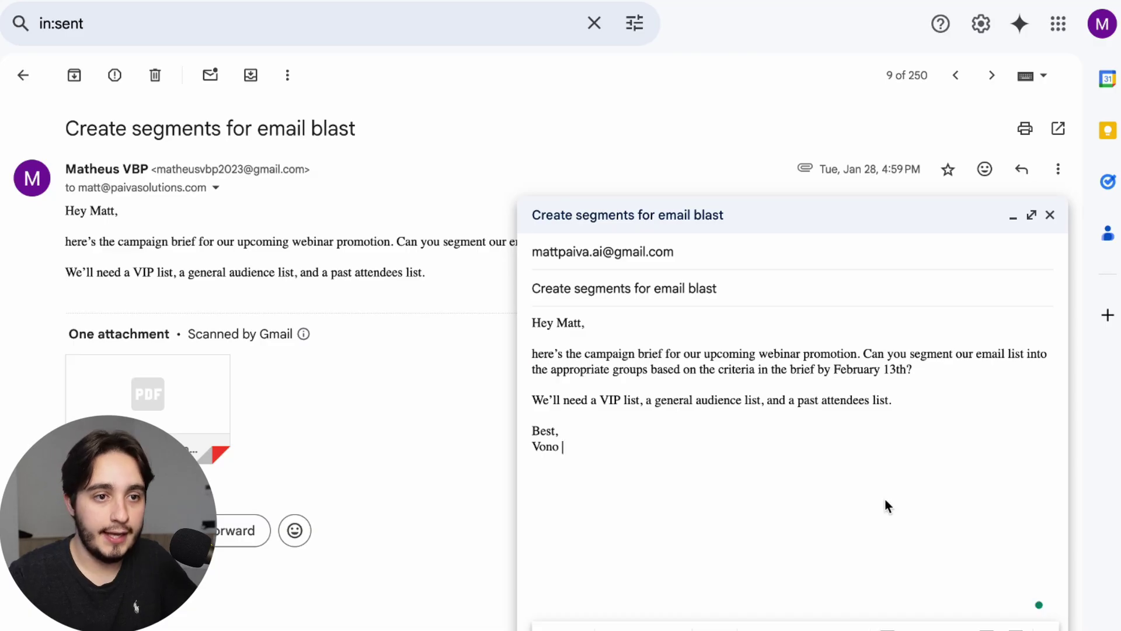
{"action": "key", "text": "ctrl+Return"}
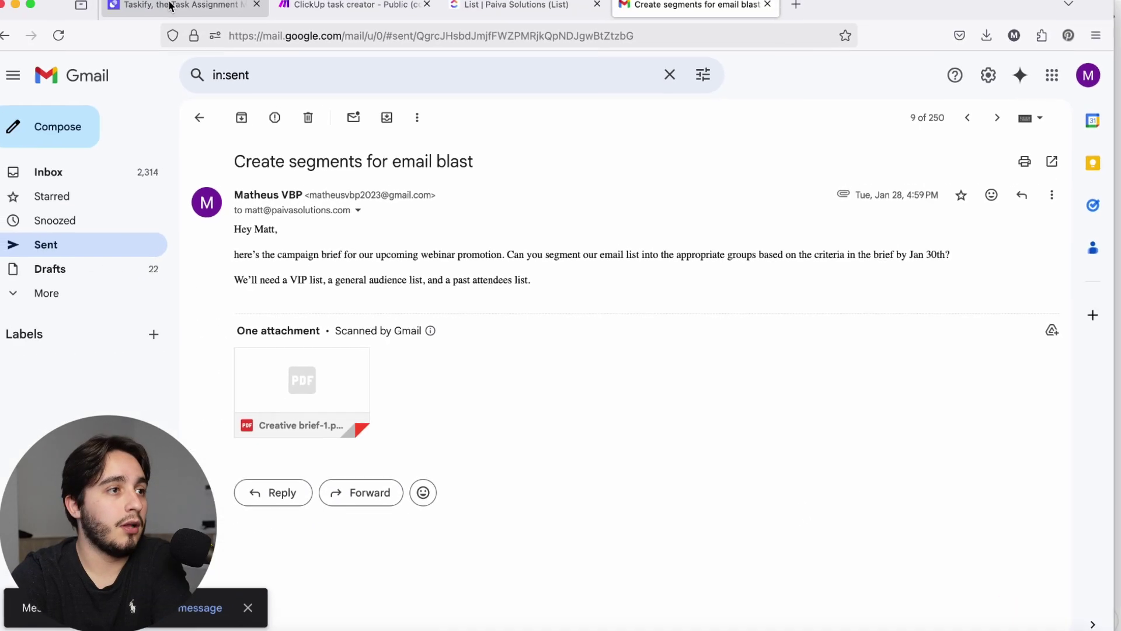
- Examine the created task's details in ClickUp and the Send email call awaiting approval in the Taskify agent's timeline
{"action": "left_click", "coordinate": [170, 6]}
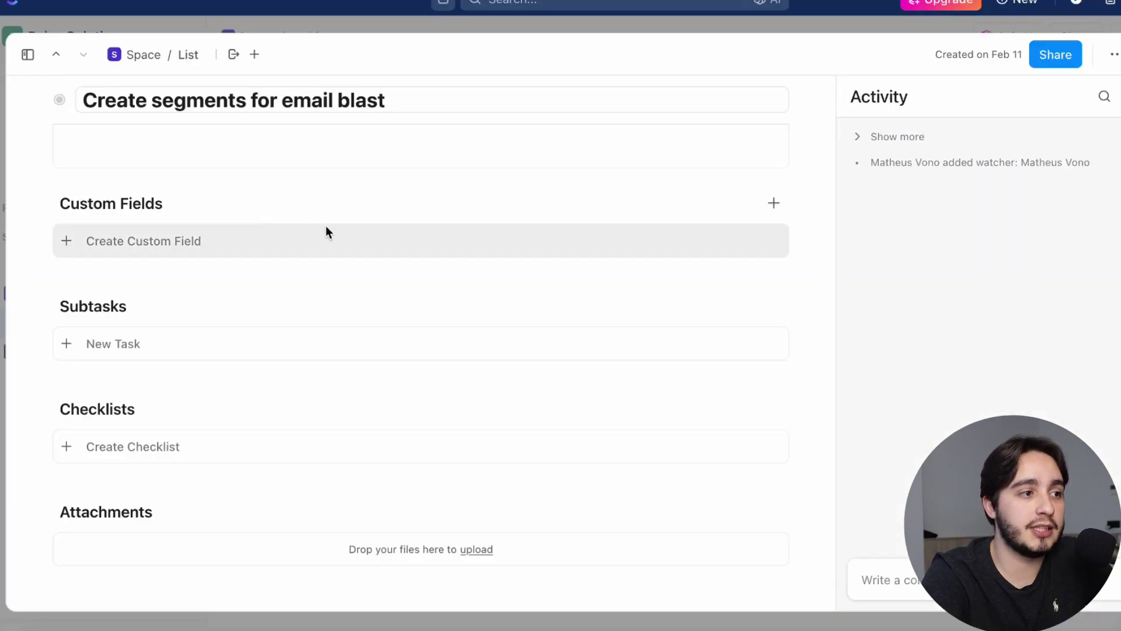
{"action": "scroll", "coordinate": [756, 185], "scroll_direction": "down", "scroll_amount": 5}
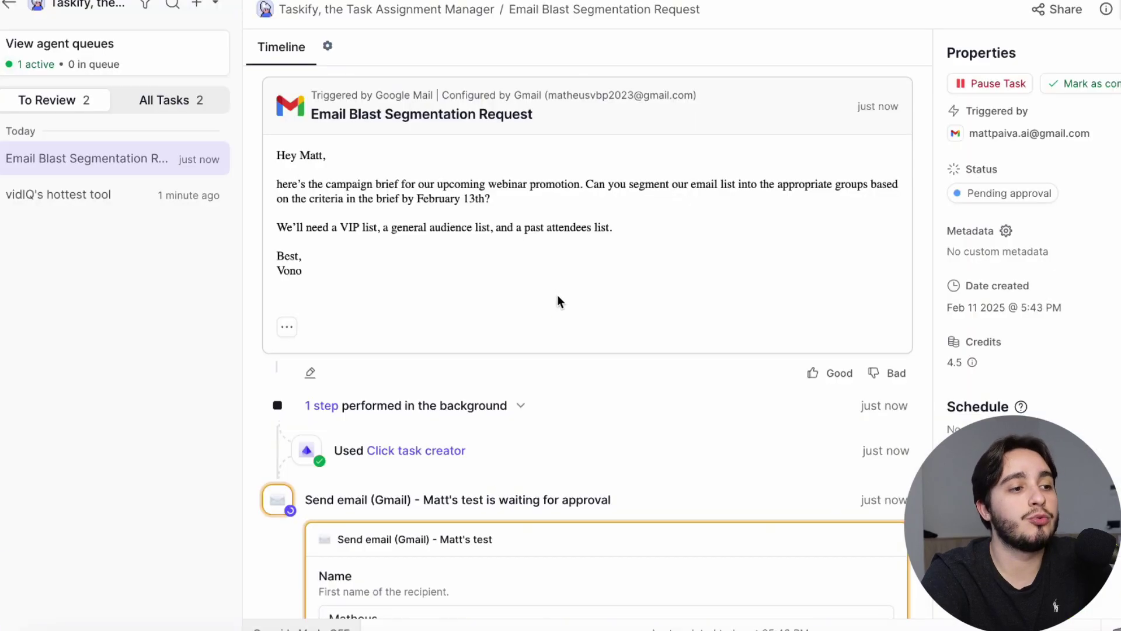
{"action": "scroll", "coordinate": [557, 295], "scroll_direction": "down", "scroll_amount": 4}
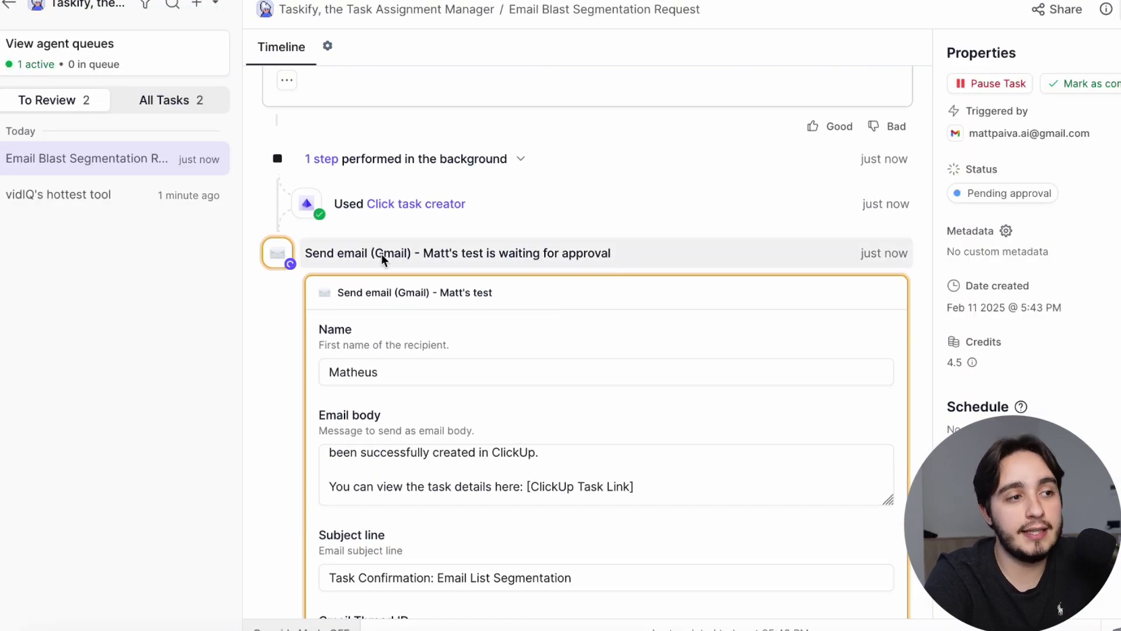
{"action": "left_click", "coordinate": [344, 253]}
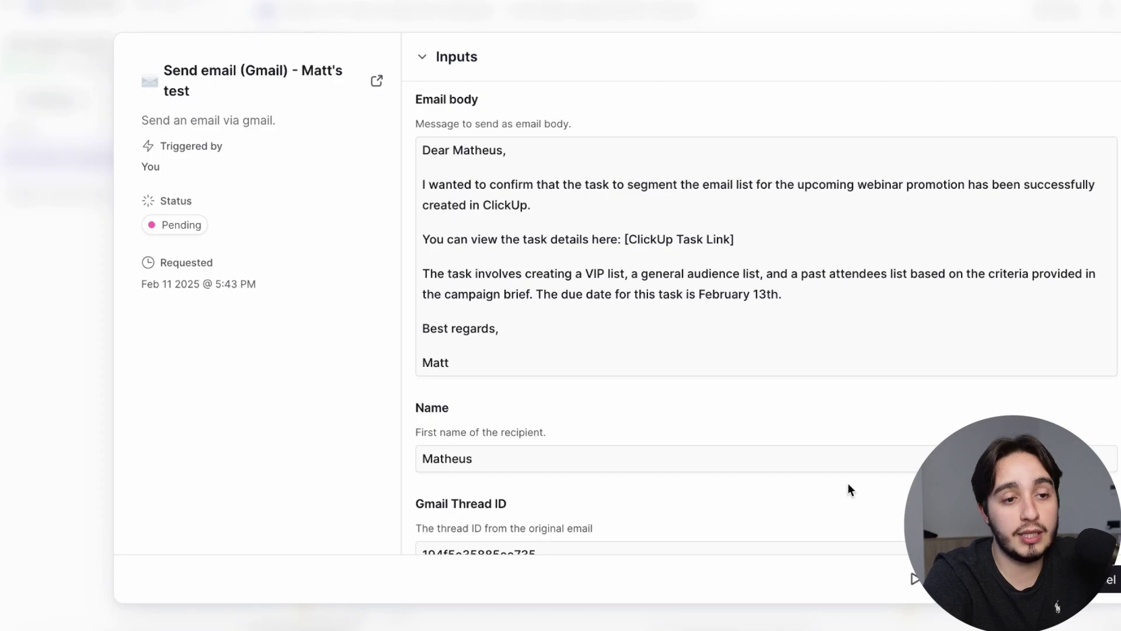
{"action": "key", "text": "Escape"}
{"action": "scroll", "coordinate": [731, 429], "scroll_direction": "down", "scroll_amount": 3}
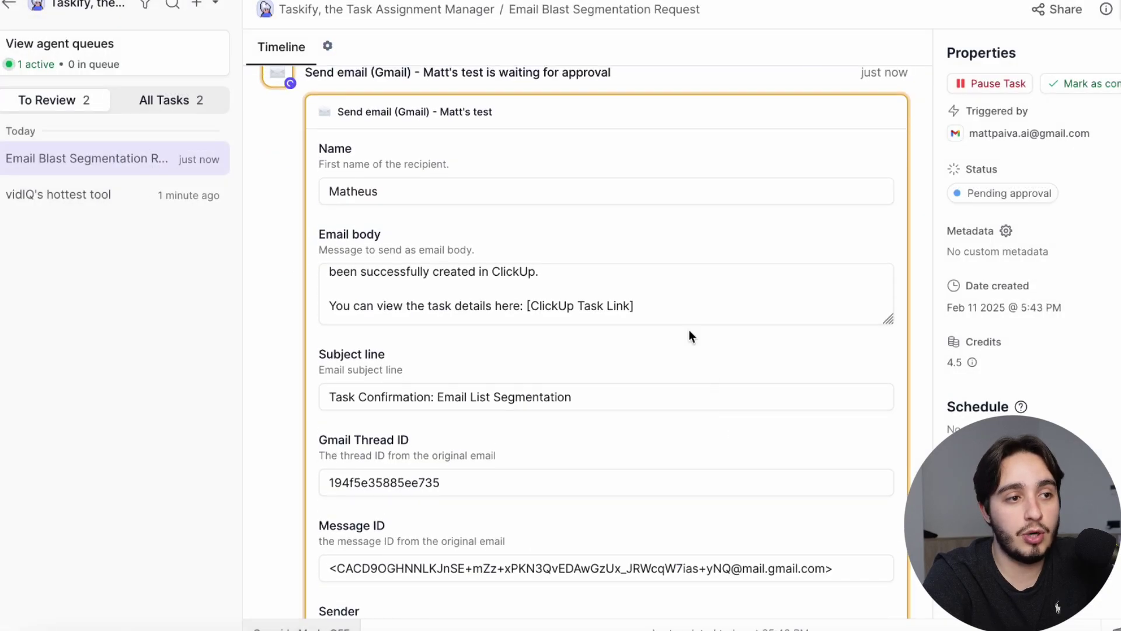
{"action": "scroll", "coordinate": [664, 289], "scroll_direction": "up", "scroll_amount": 3}
{"action": "scroll", "coordinate": [367, 305], "scroll_direction": "down", "scroll_amount": 2}
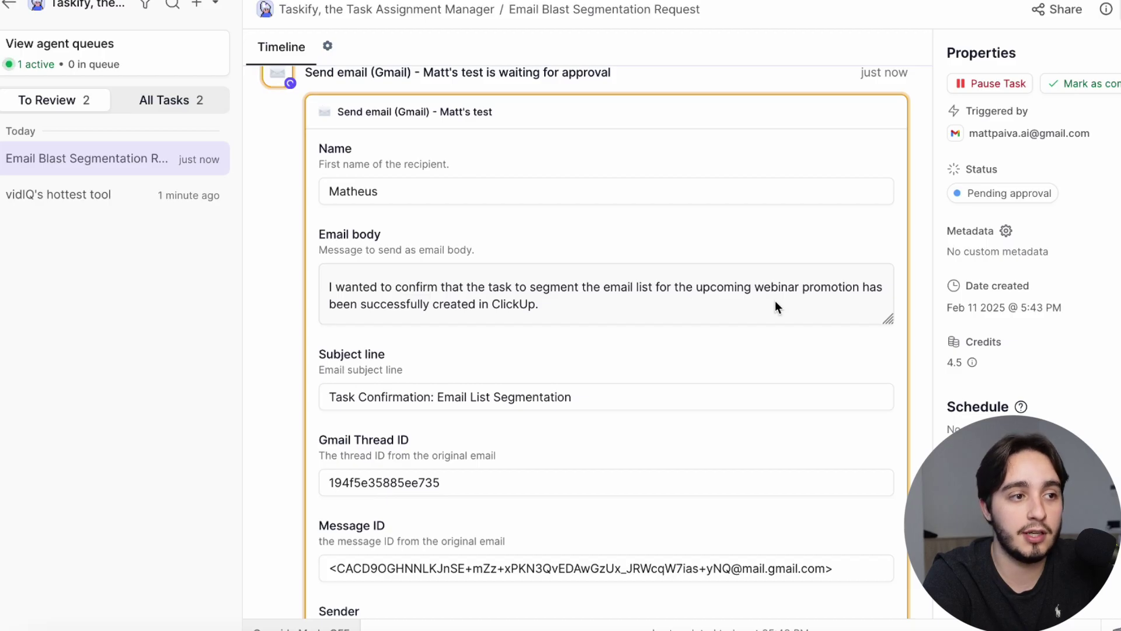
- Review the rest of the confirmation email's body and fields, including the task link placeholder, and approve the Send email call
{"action": "scroll", "coordinate": [776, 300], "scroll_direction": "down", "scroll_amount": 2}
{"action": "left_click_drag", "start_coordinate": [527, 298], "coordinate": [654, 300]}
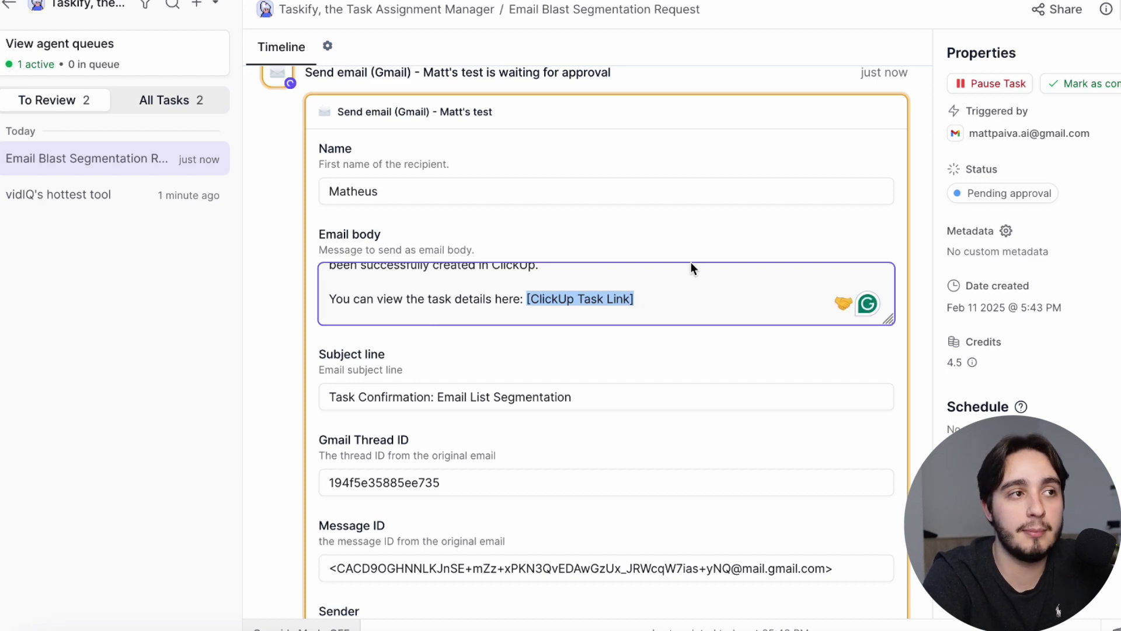
{"action": "left_click", "coordinate": [374, 0]}
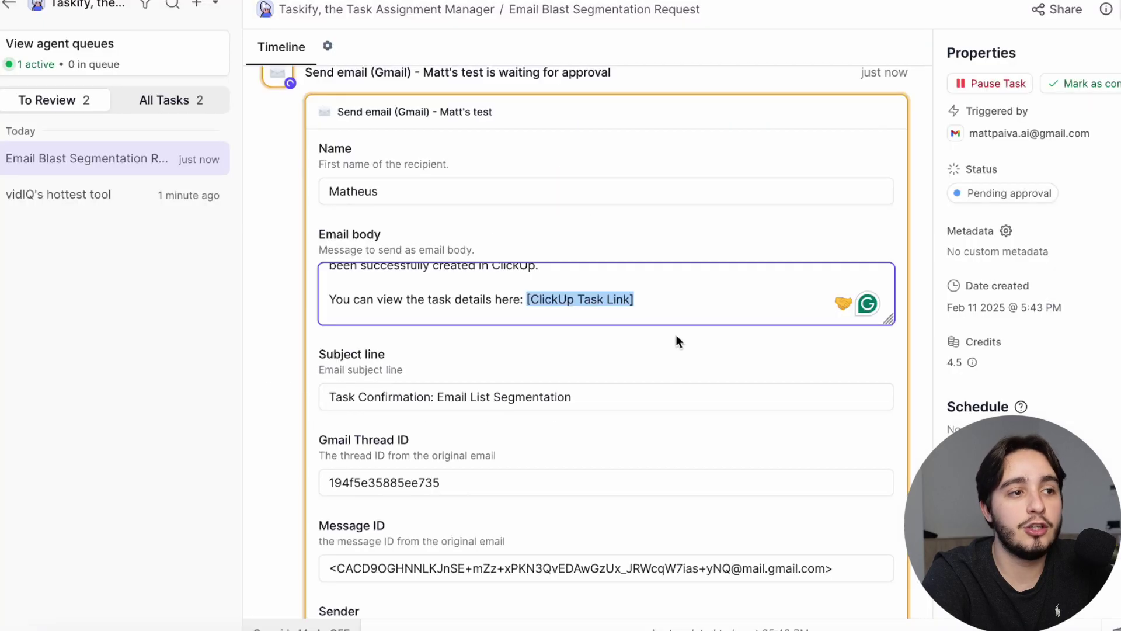
{"action": "scroll", "coordinate": [686, 299], "scroll_direction": "down", "scroll_amount": 3}
{"action": "scroll", "coordinate": [686, 299], "scroll_direction": "up", "scroll_amount": 2}
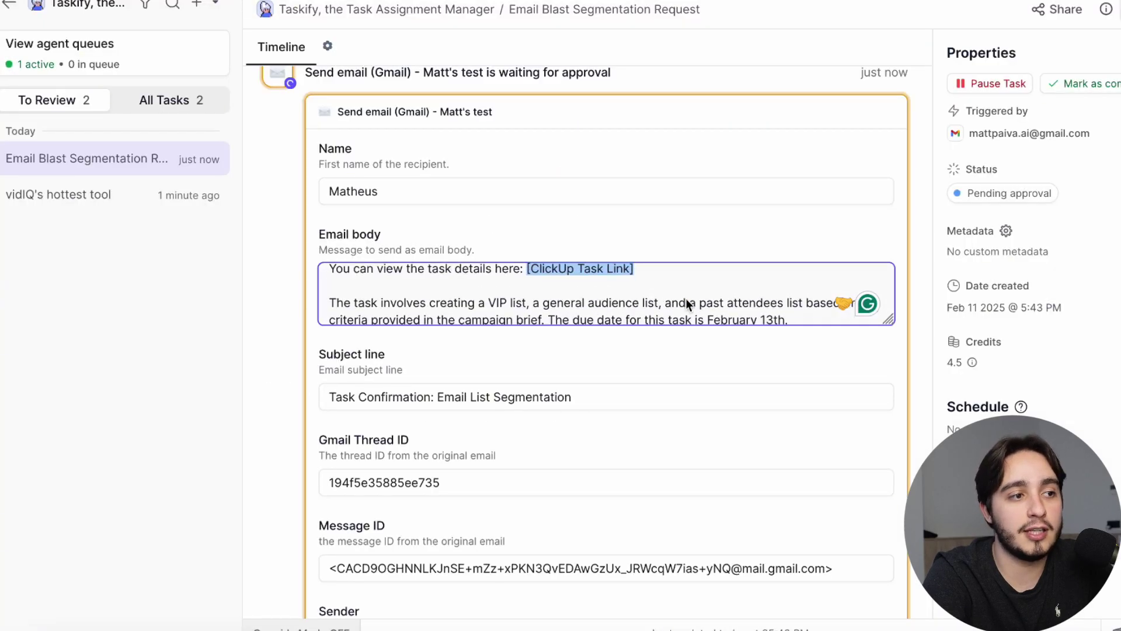
{"action": "scroll", "coordinate": [686, 299], "scroll_direction": "down", "scroll_amount": 3}
{"action": "scroll", "coordinate": [699, 320], "scroll_direction": "down", "scroll_amount": 3}
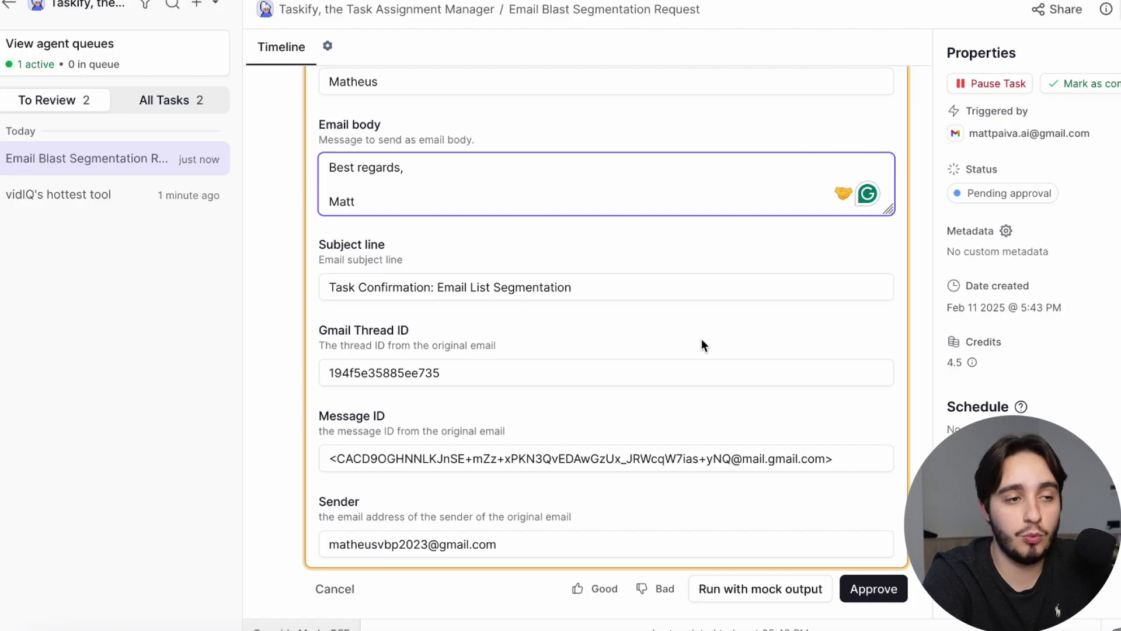
{"action": "left_click", "coordinate": [879, 590]}
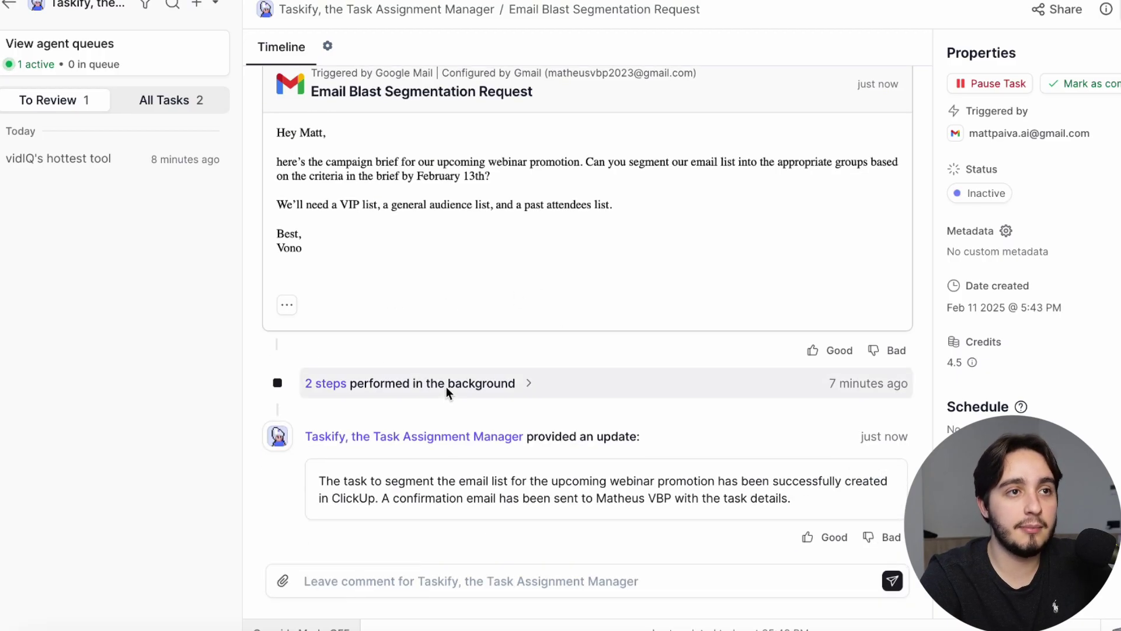
- Open the "Task Confirmation: Email List Segmentation" email in the Gmail inbox and check its body and ClickUp task link placeholder
{"action": "left_click", "coordinate": [748, 2]}
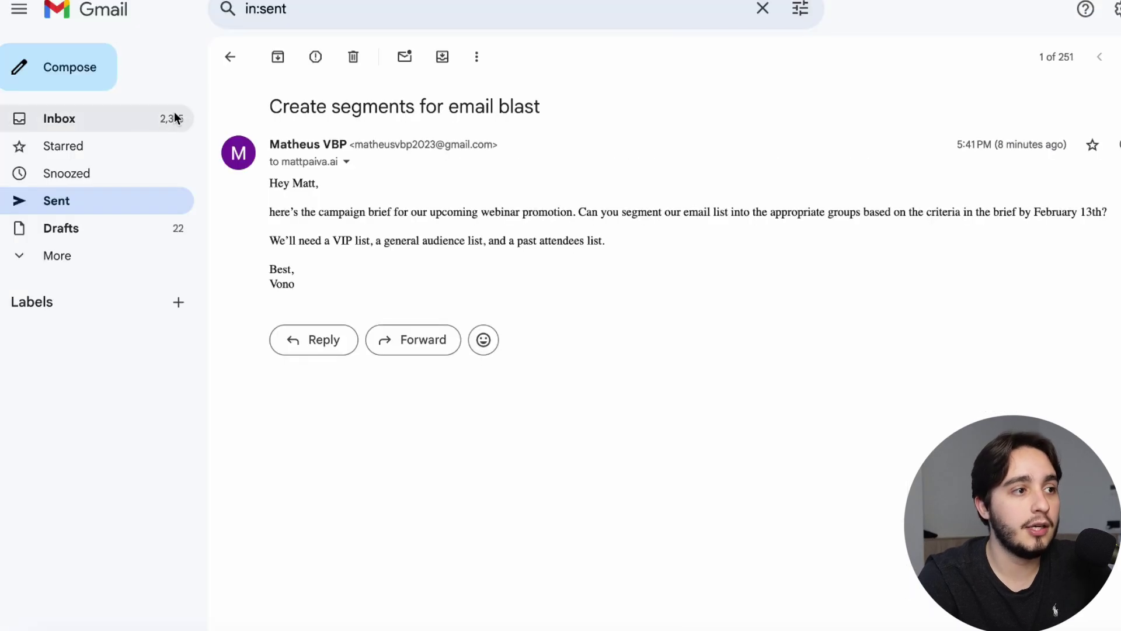
{"action": "left_click", "coordinate": [134, 117]}
{"action": "left_click", "coordinate": [345, 140]}
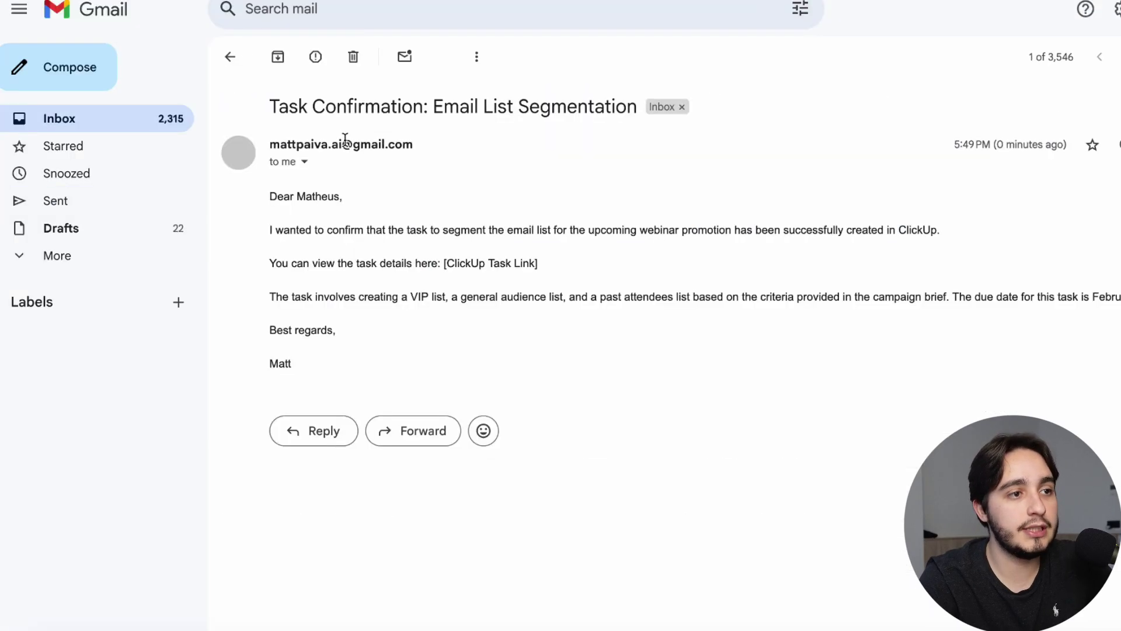
{"action": "left_click_drag", "start_coordinate": [318, 373], "coordinate": [271, 196]}
{"action": "left_click", "coordinate": [728, 383]}
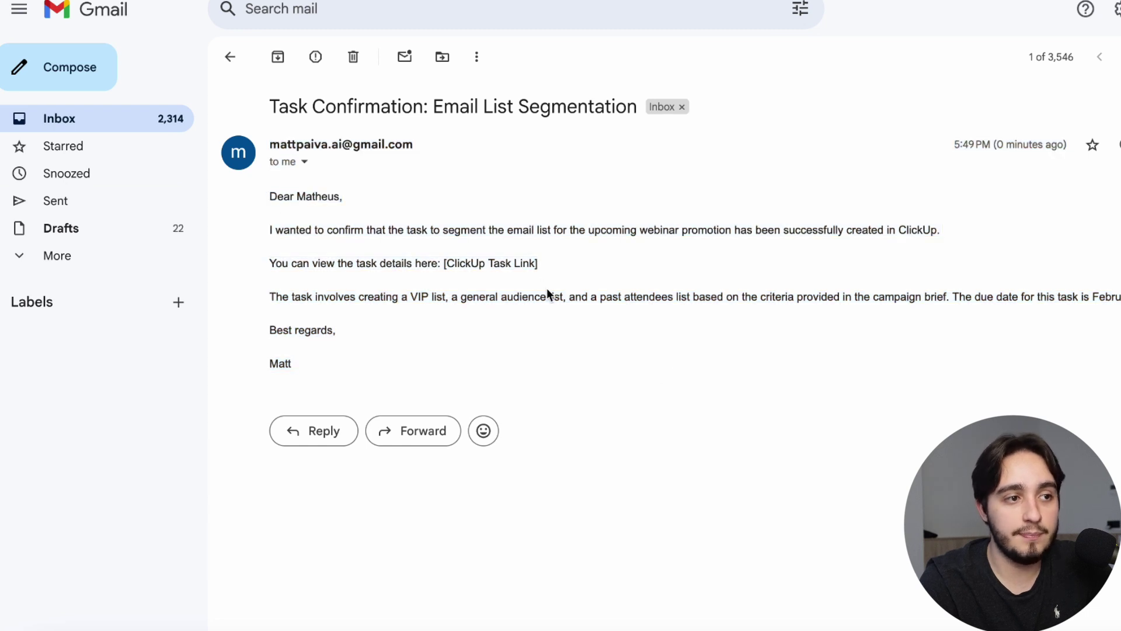
{"action": "left_click_drag", "start_coordinate": [540, 264], "coordinate": [438, 262]}
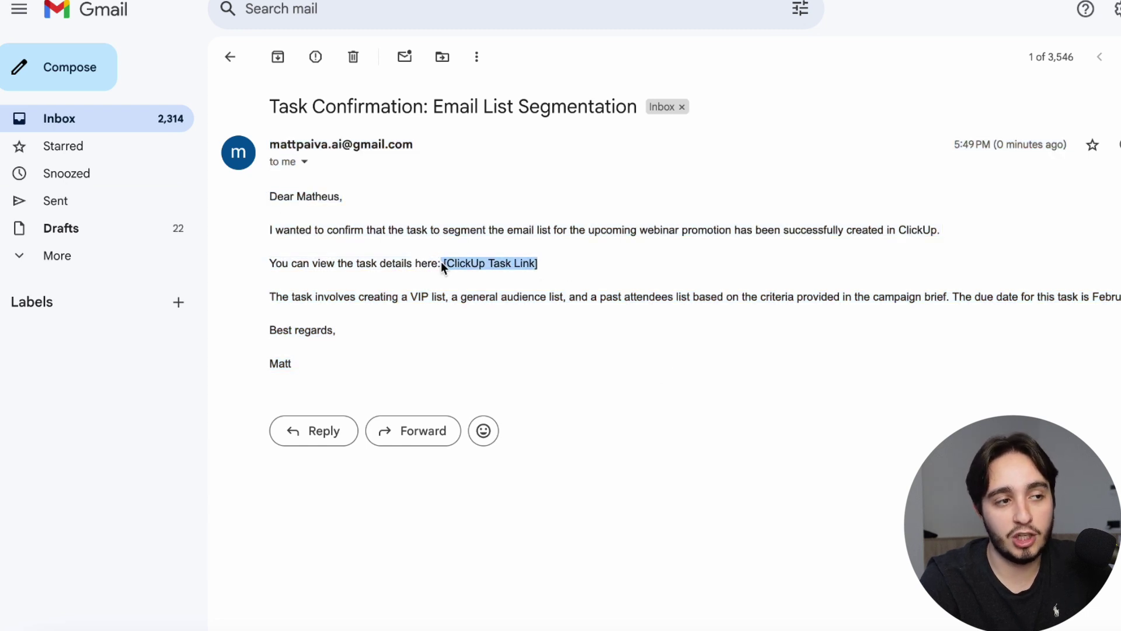